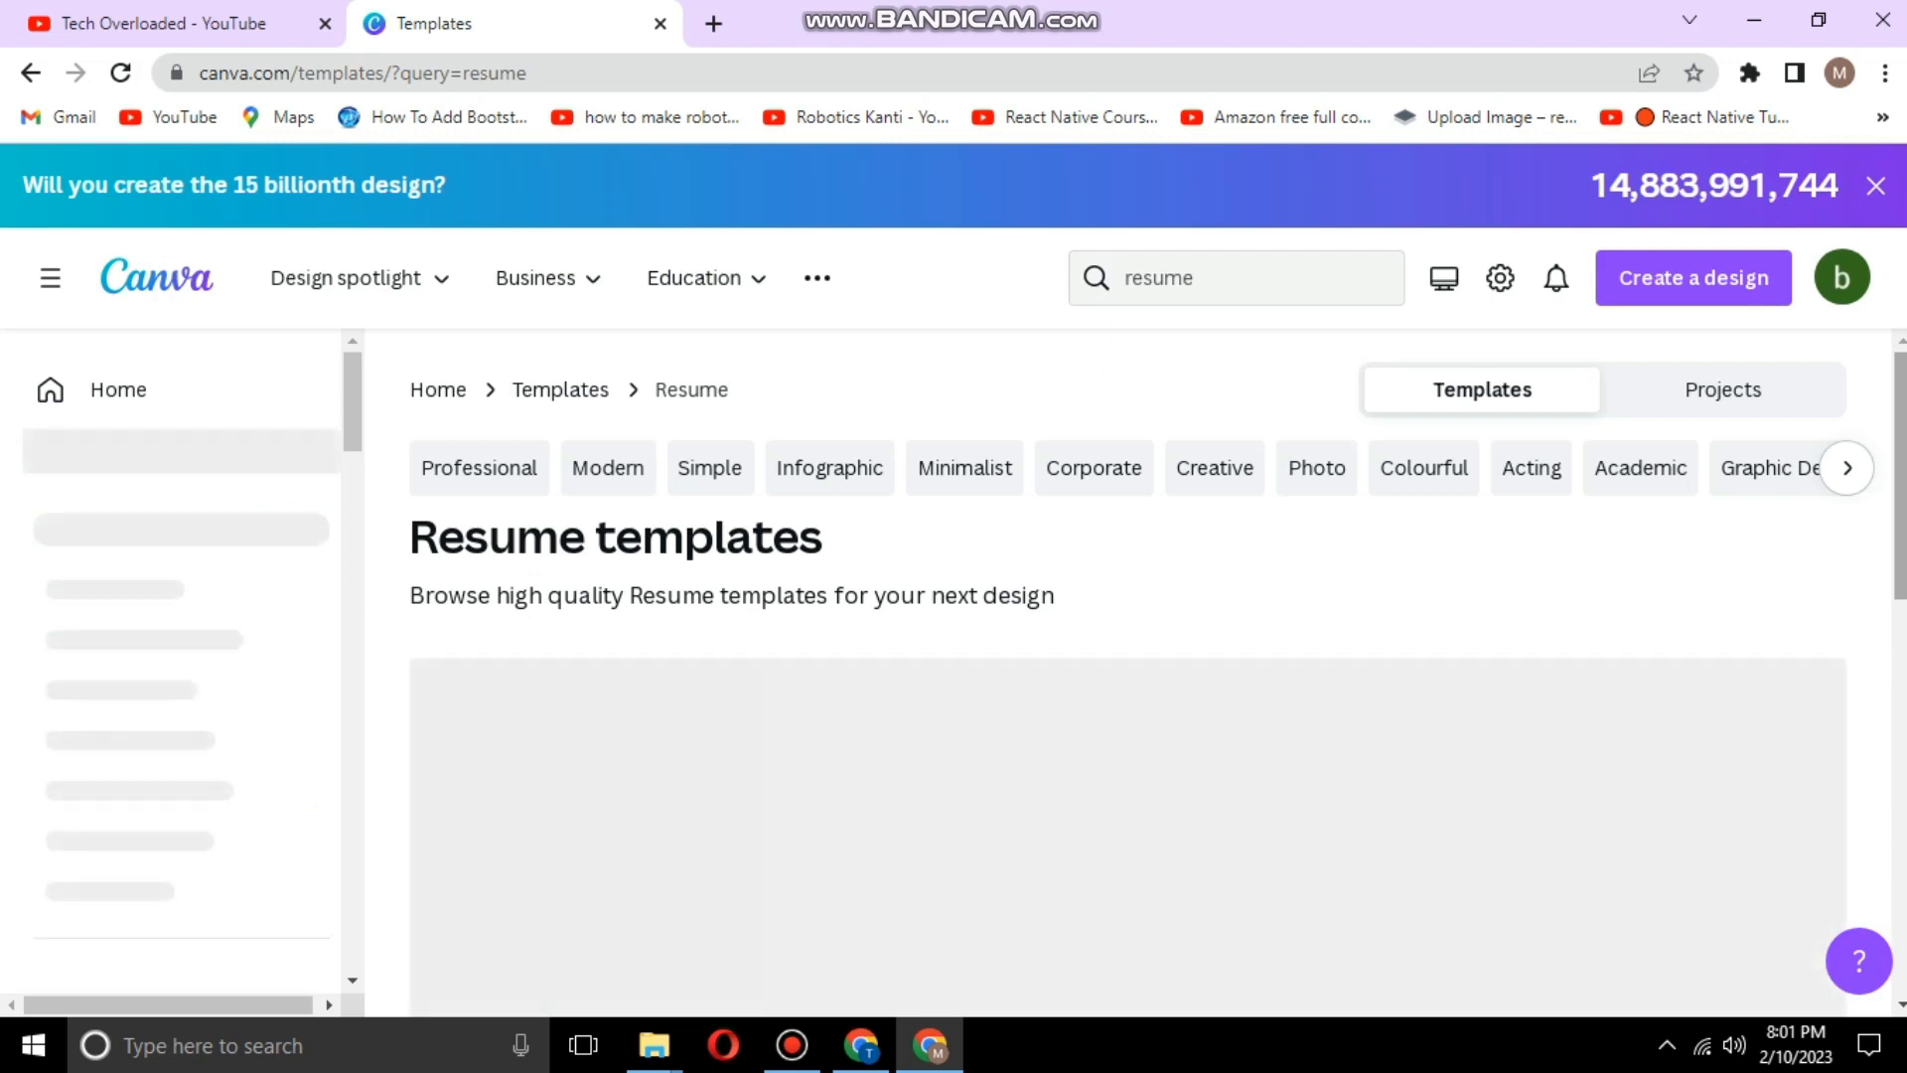
Step: Find the Minimalist Modern Resume among the resume templates and open it for customisation
scroll(1127, 665, down, 7)
scroll(1157, 581, up, 1)
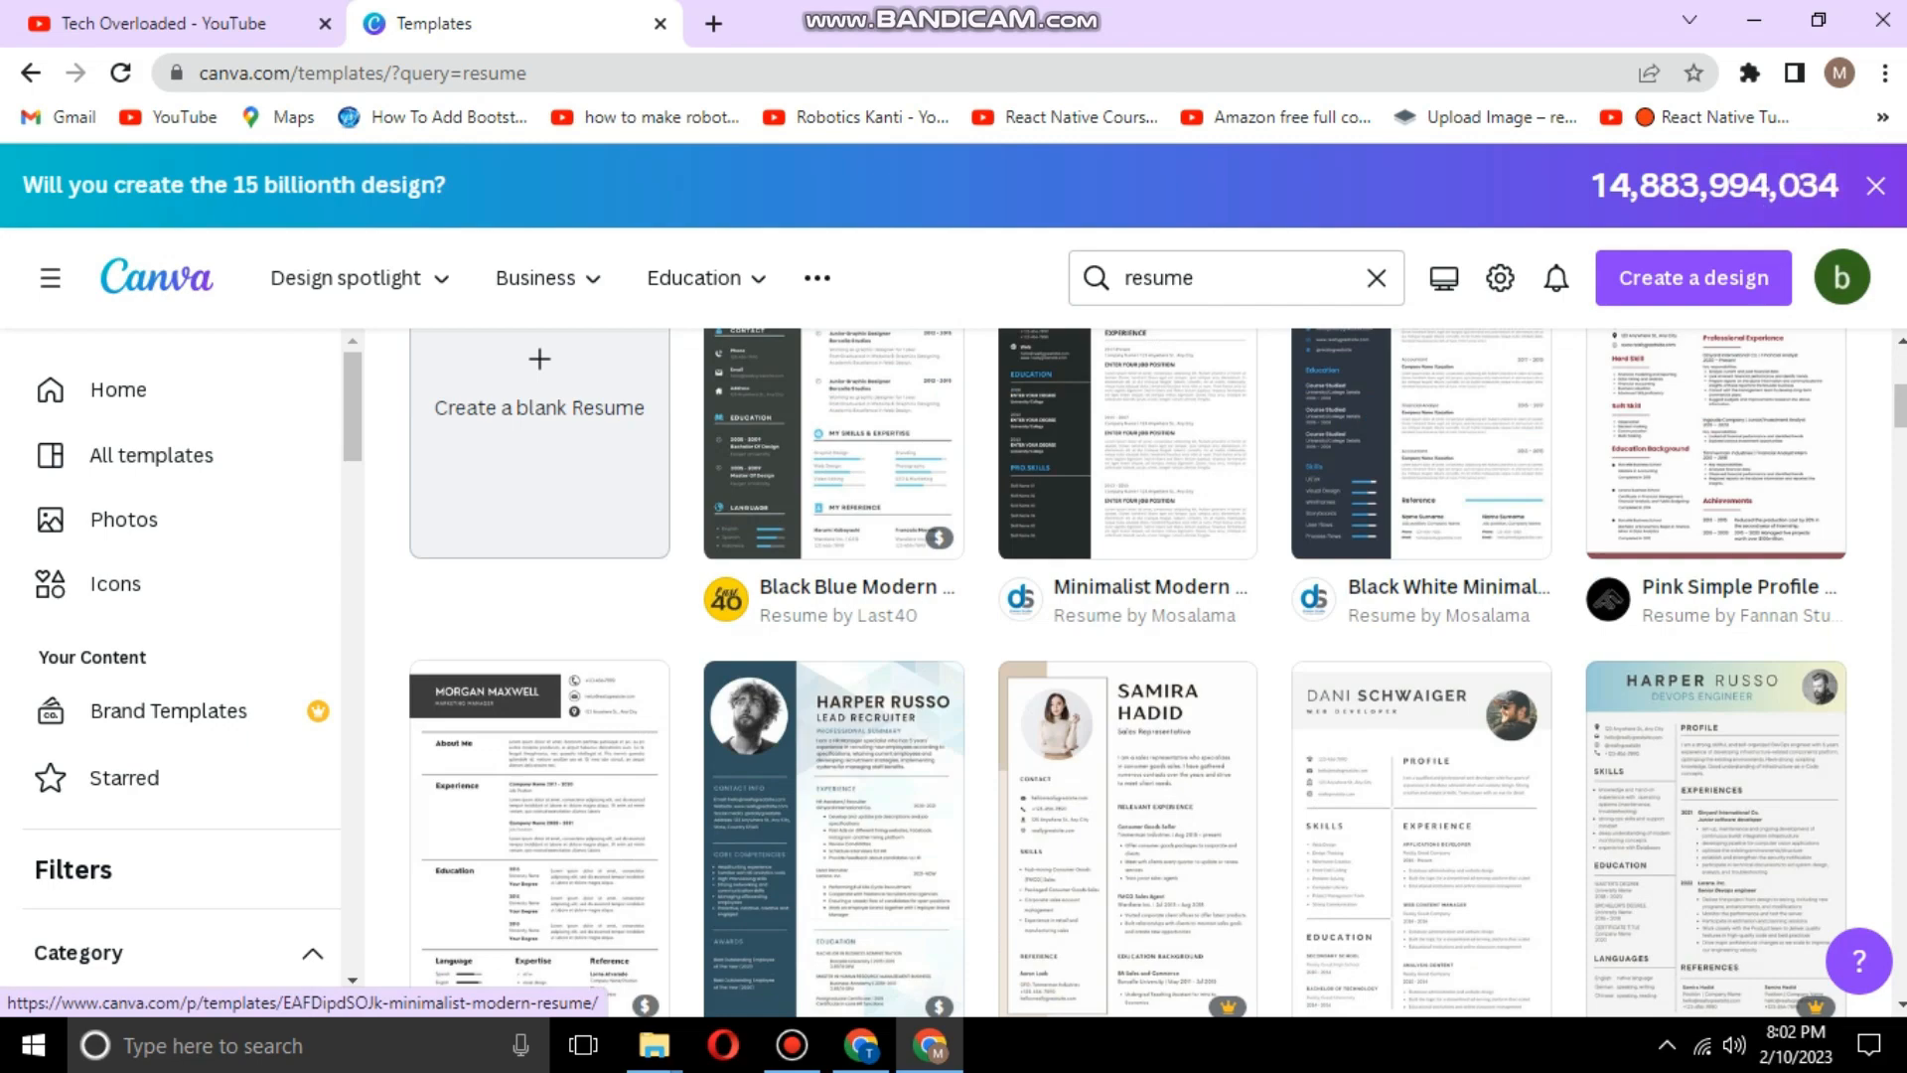
click(1128, 442)
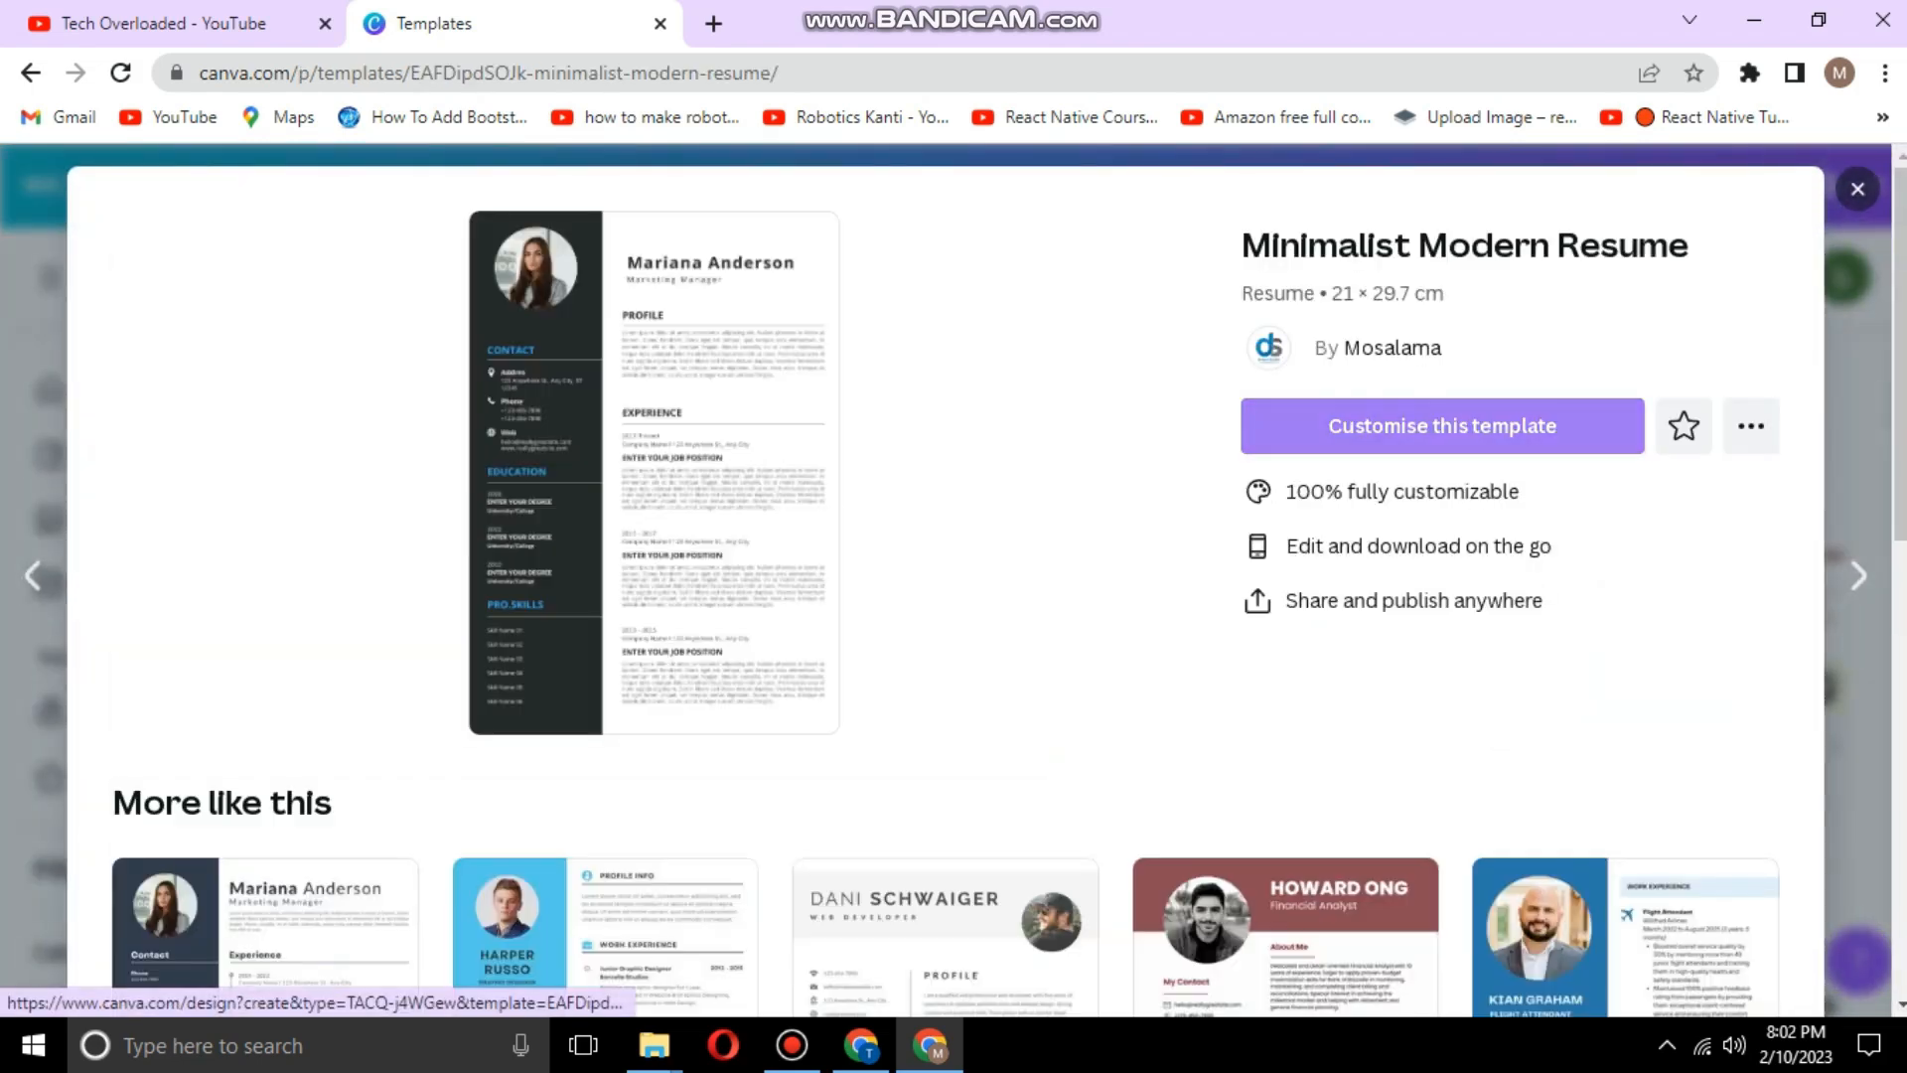
click(1442, 425)
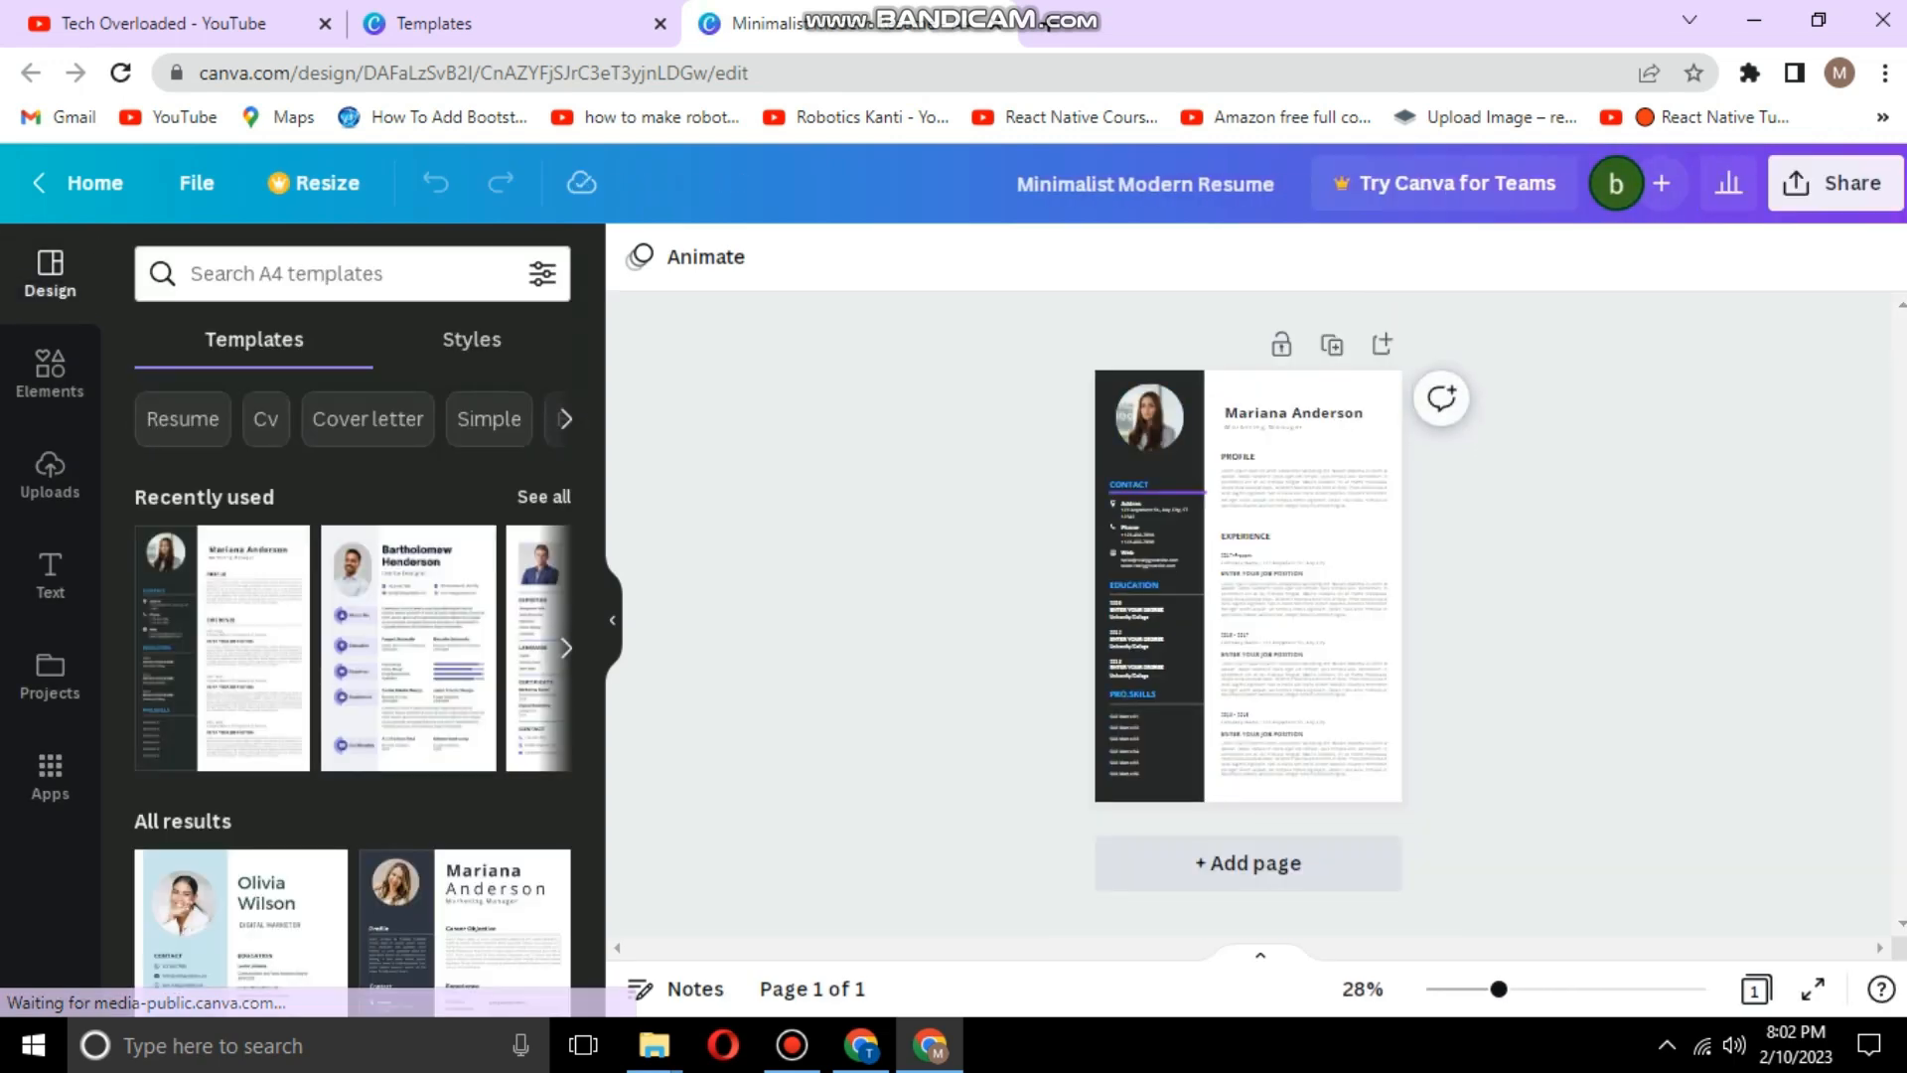
Step: Apply the recently used purple Interior Designer resume template to the page and inspect its About Me paragraph
click(408, 645)
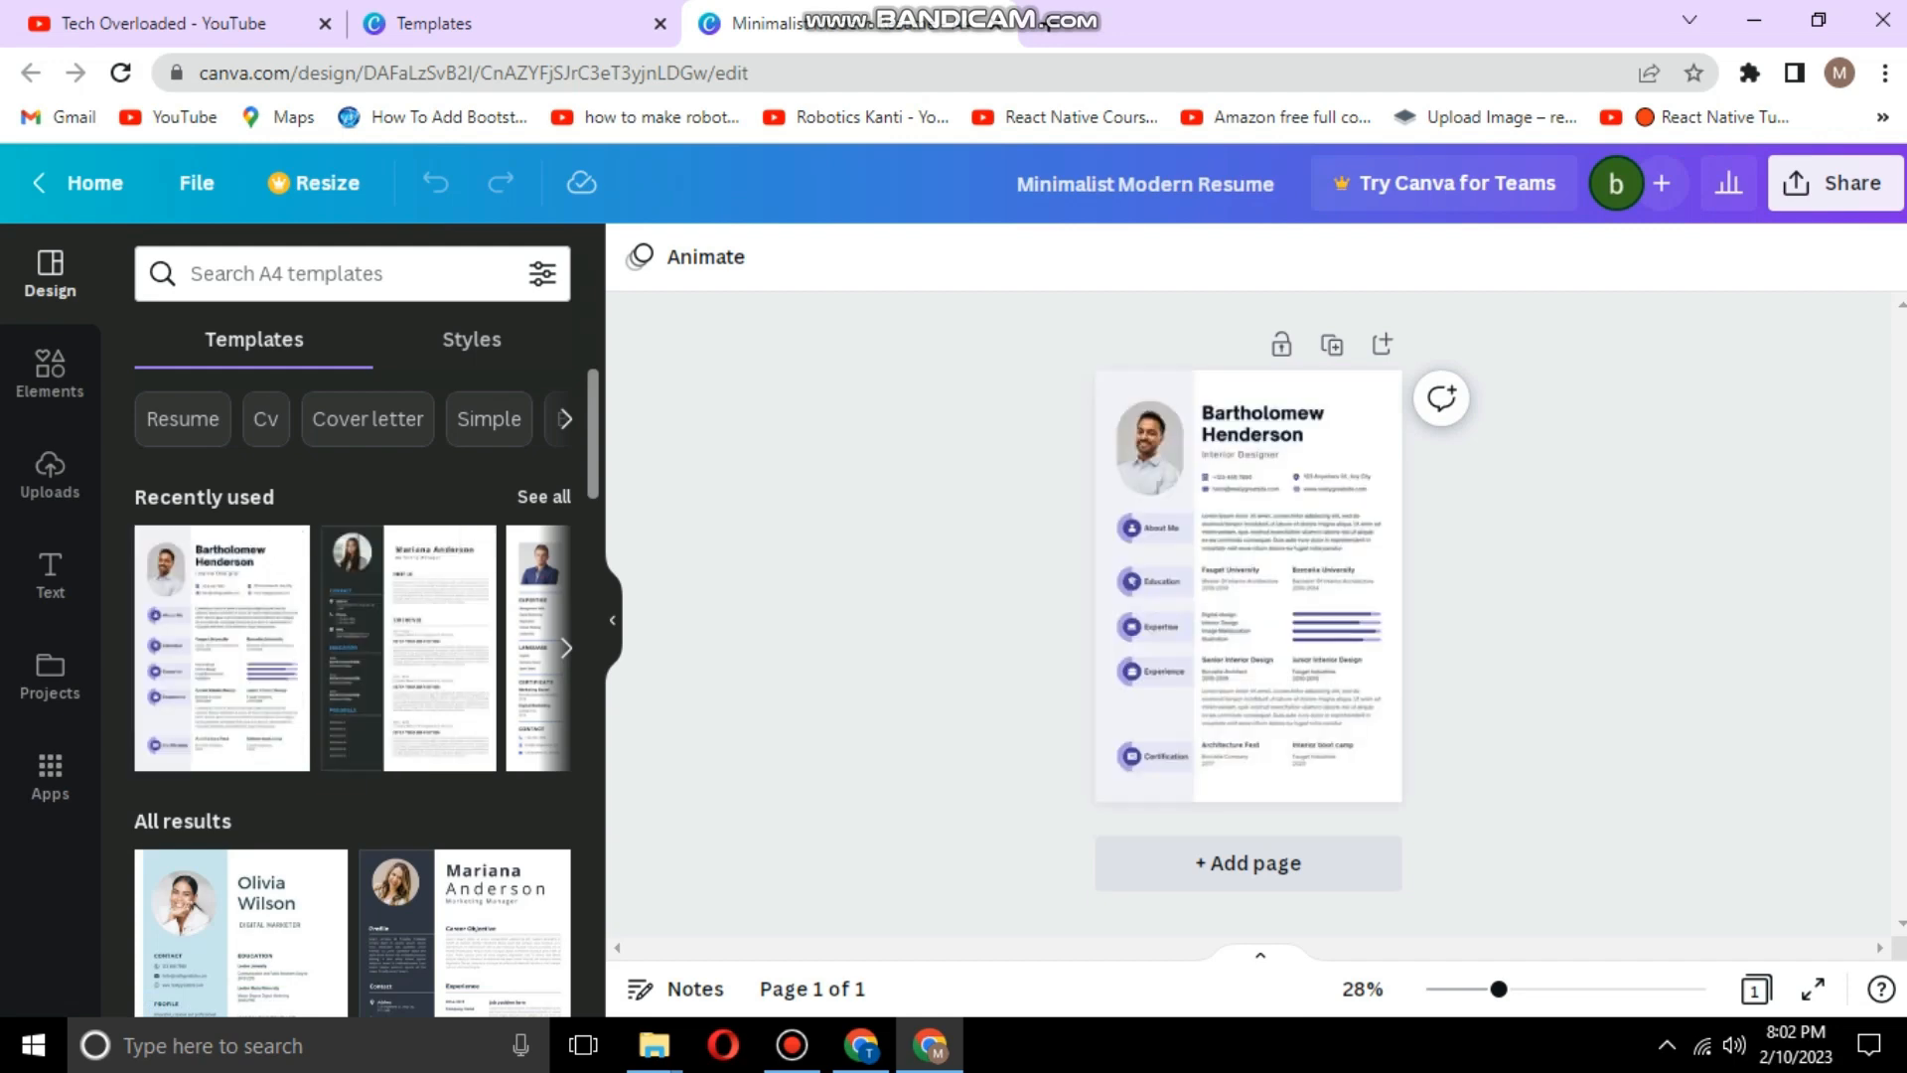
key(ctrl+plus)
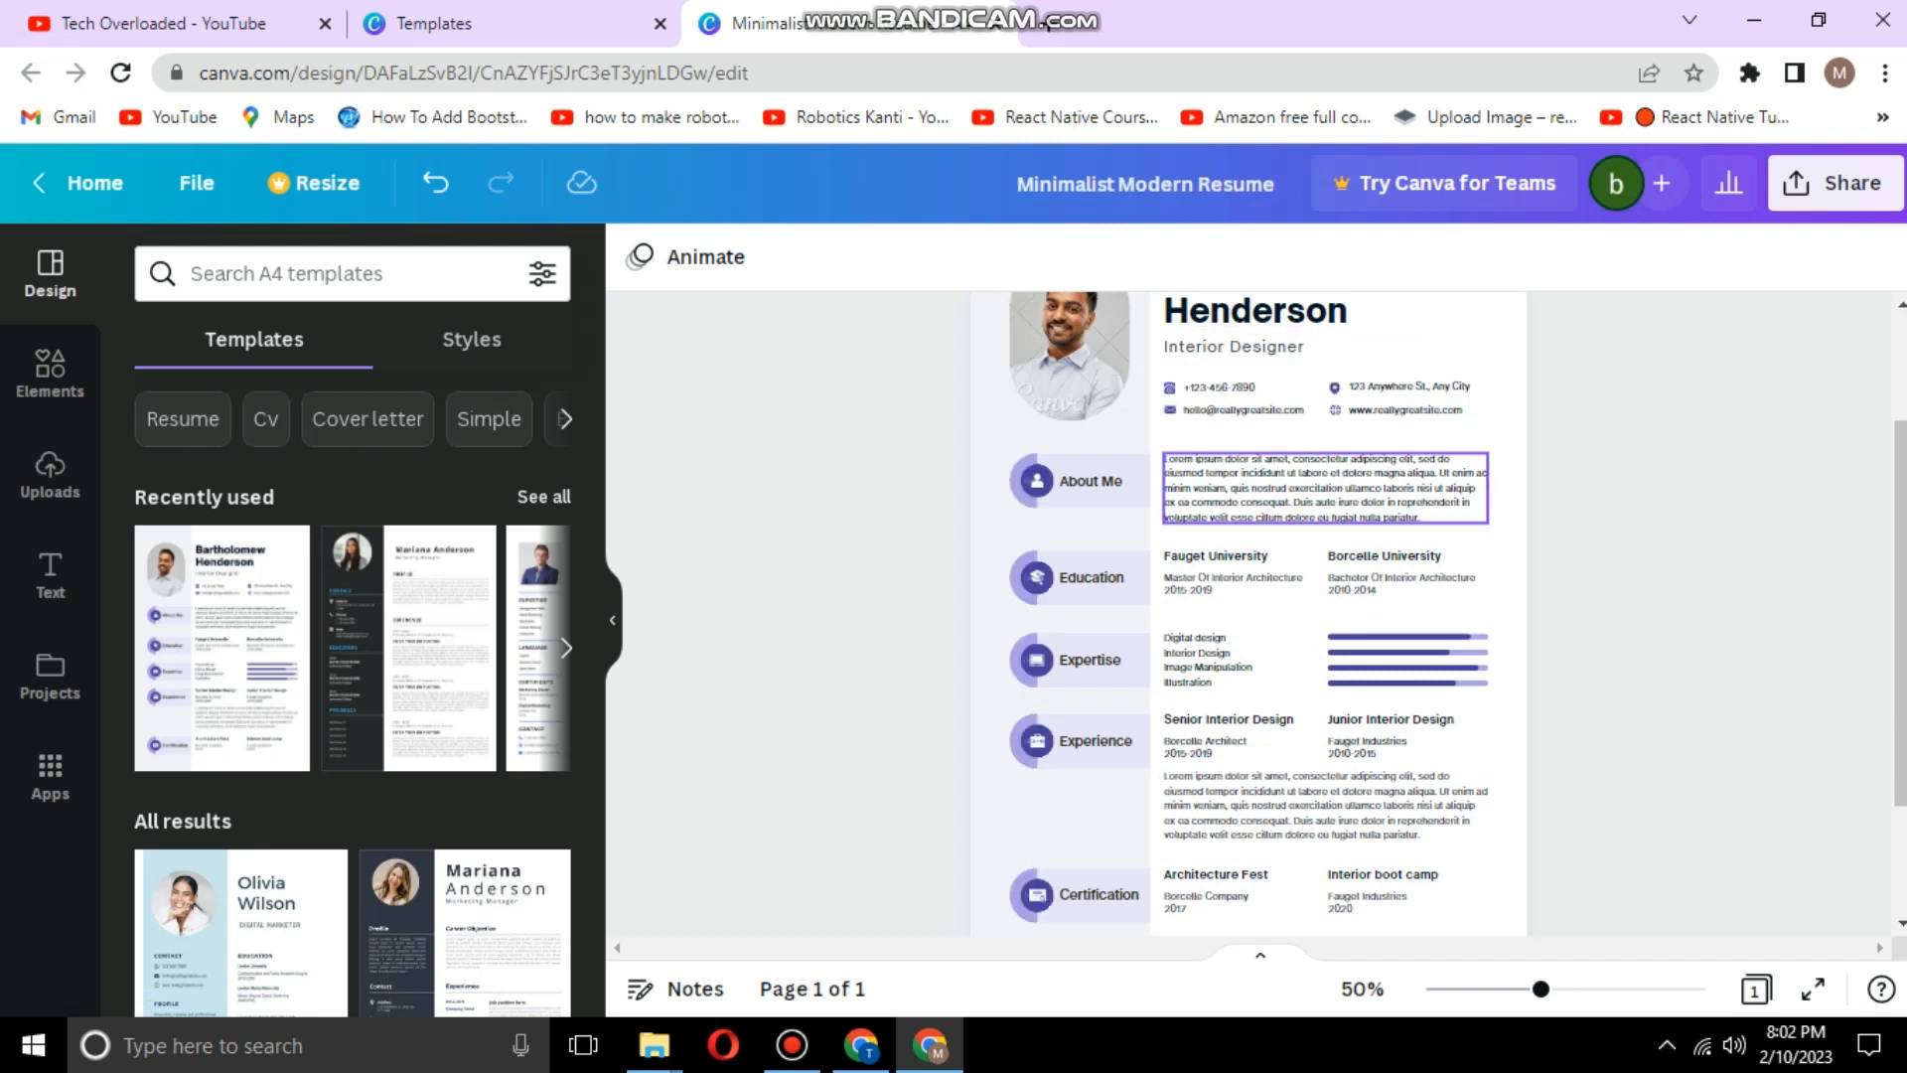
scroll(1266, 615, up, 1)
scroll(1267, 615, up, 1)
click(1326, 593)
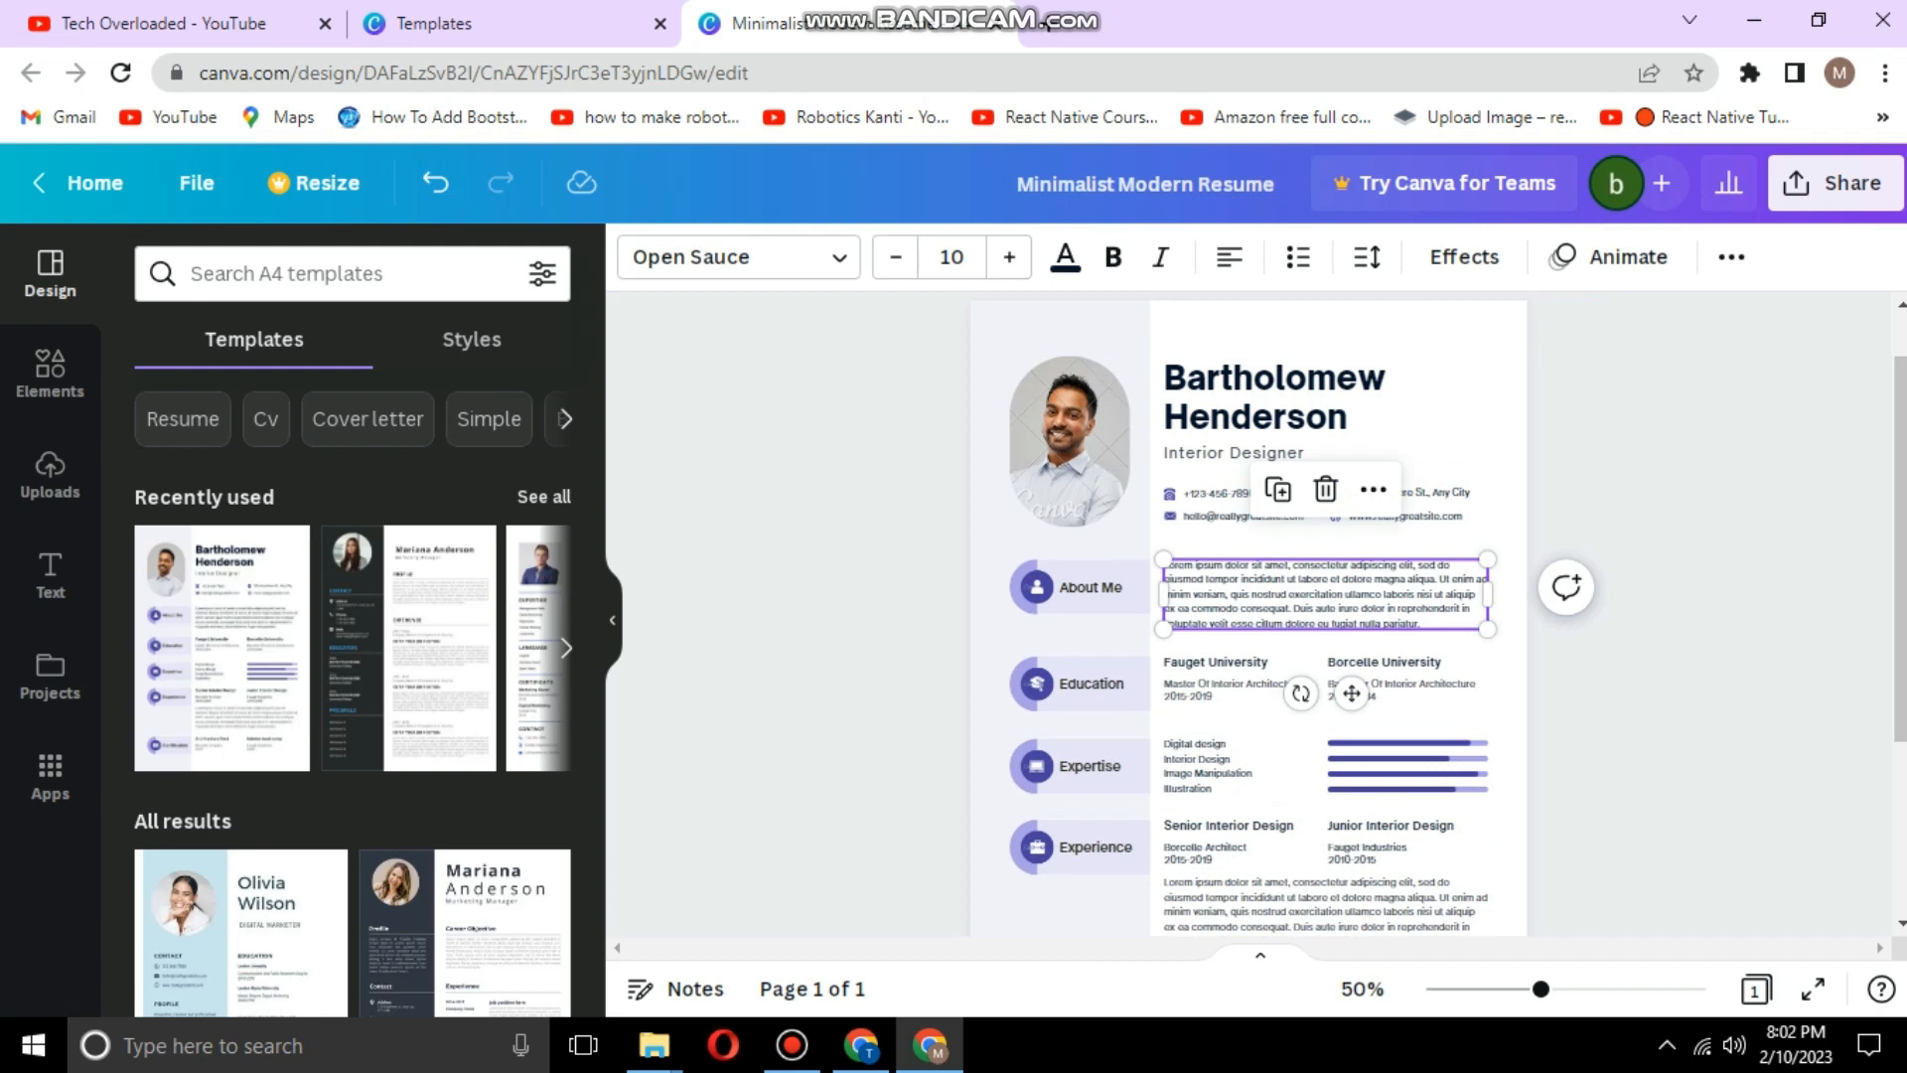
key(ctrl+plus)
key(ctrl+plus)
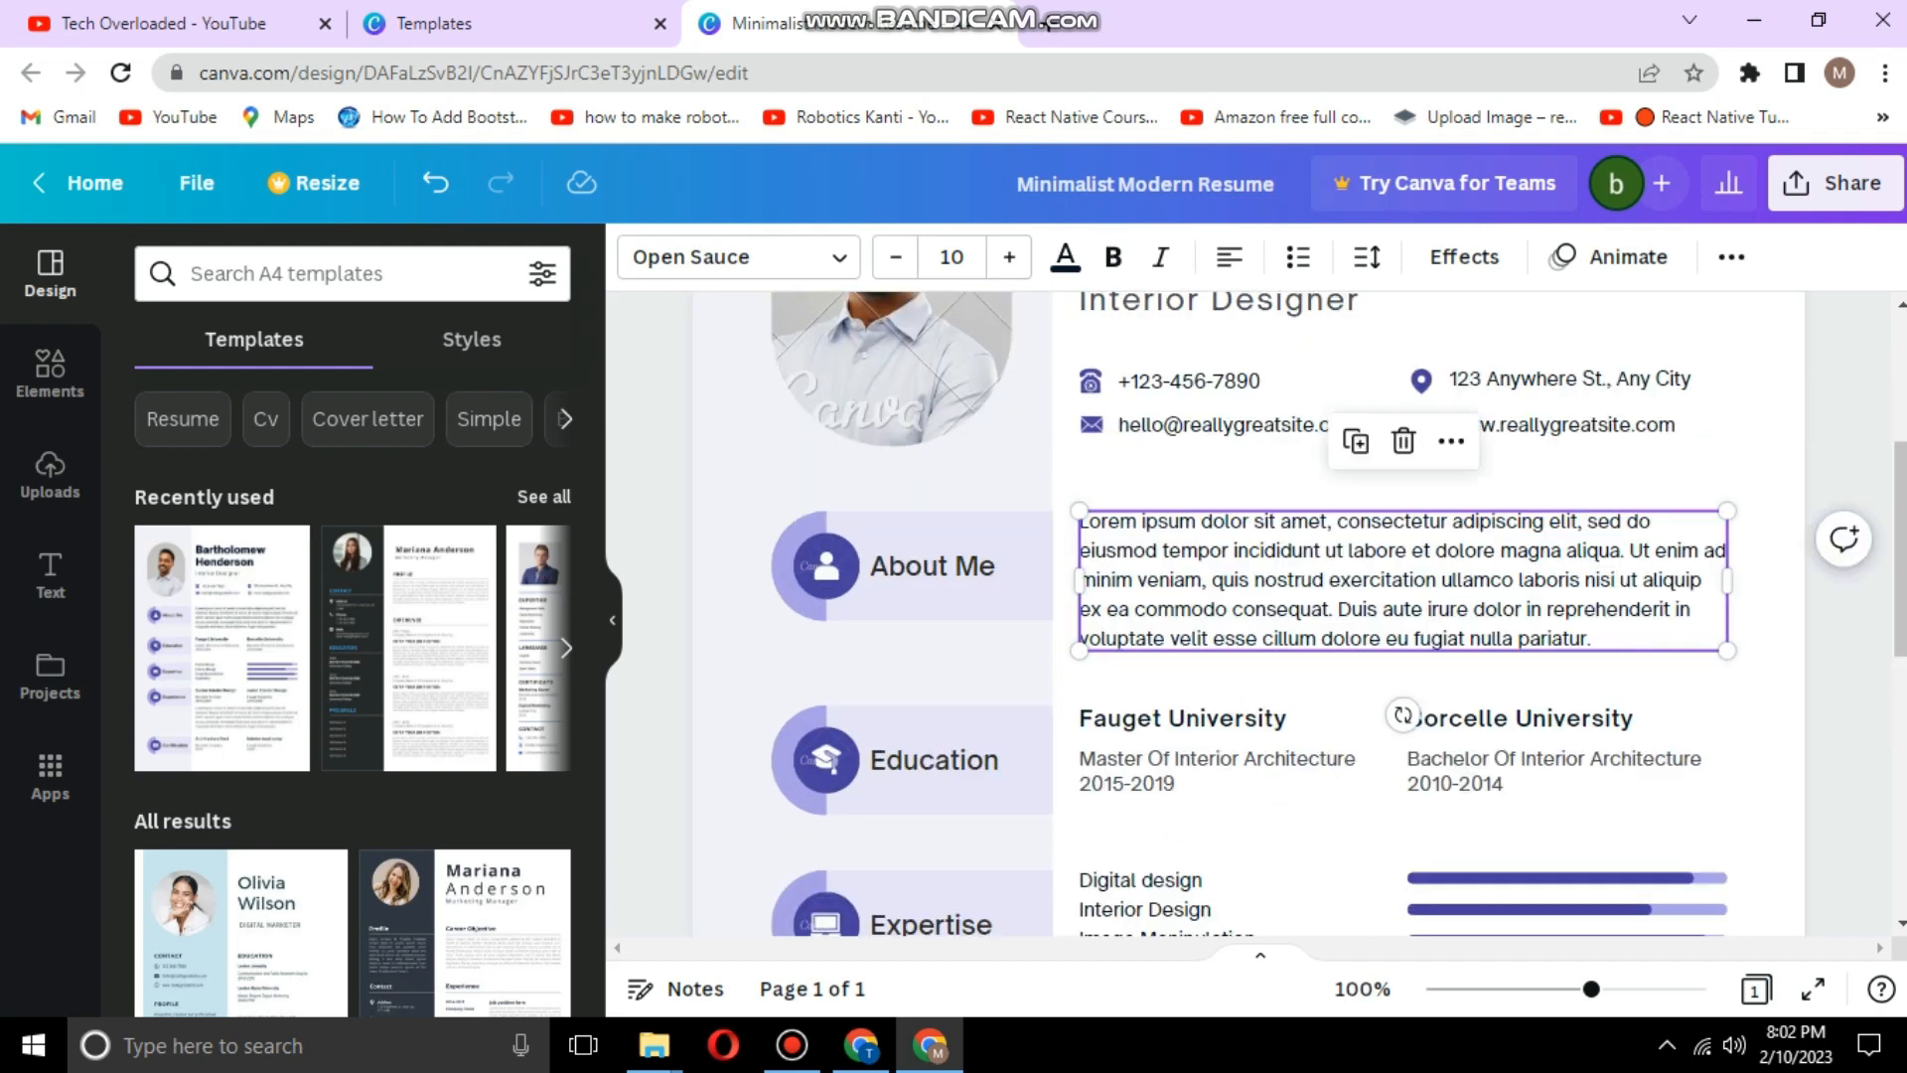
key(ctrl+minus)
key(ctrl+minus)
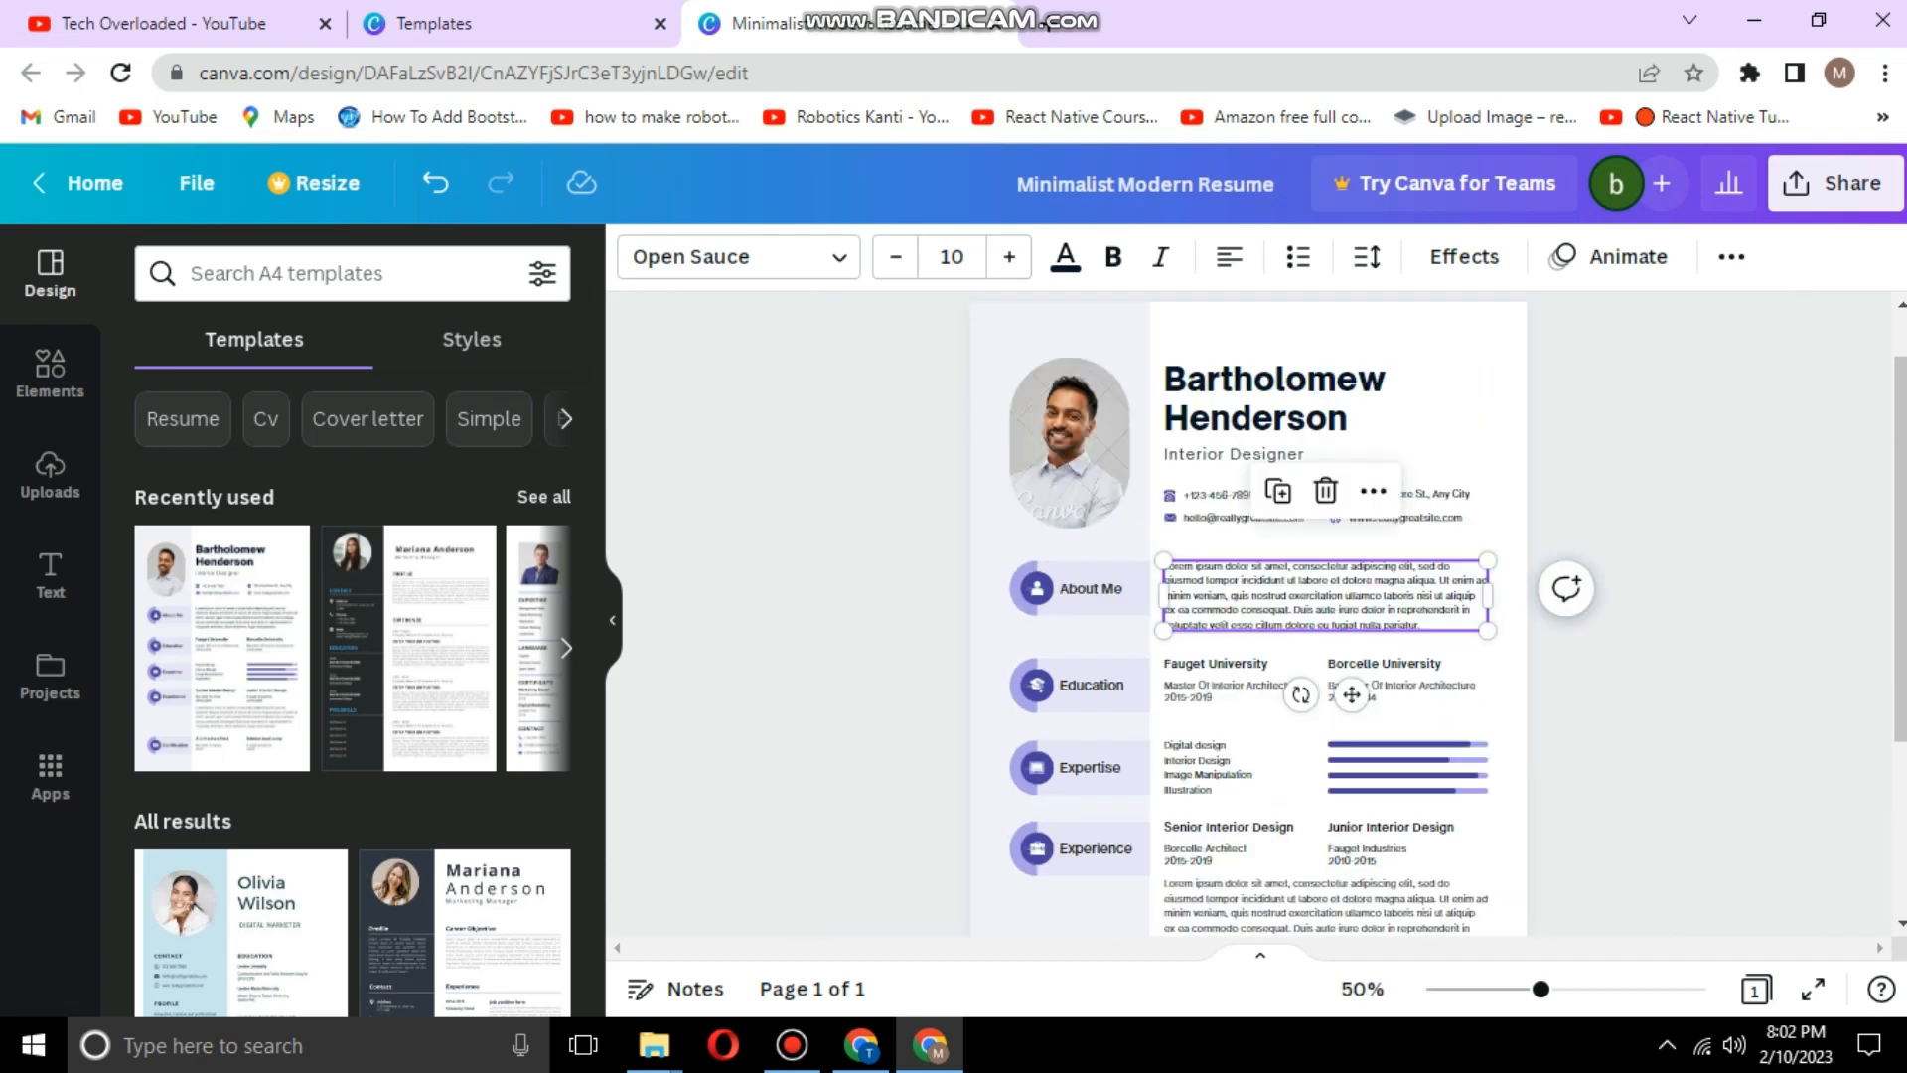
key(Escape)
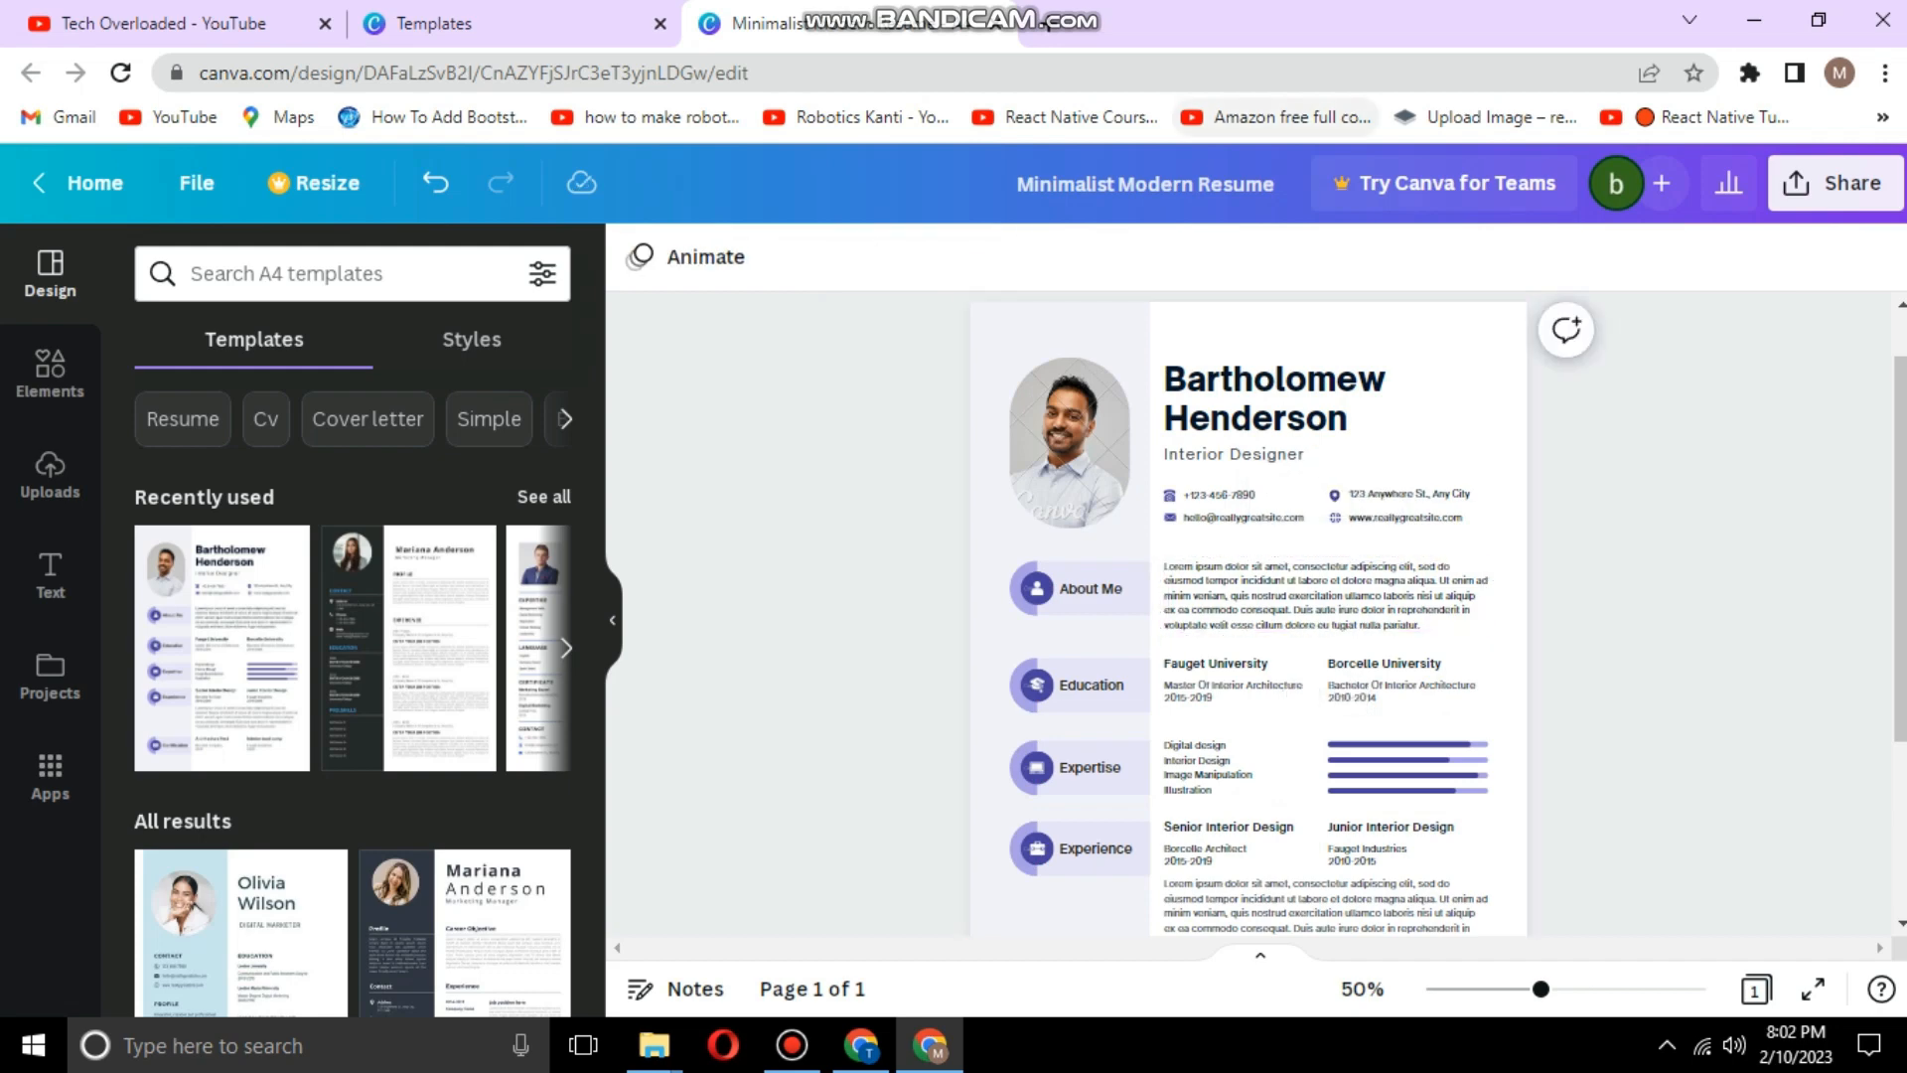
Step: Open the ChatGPT site in a new browser tab
click(1049, 24)
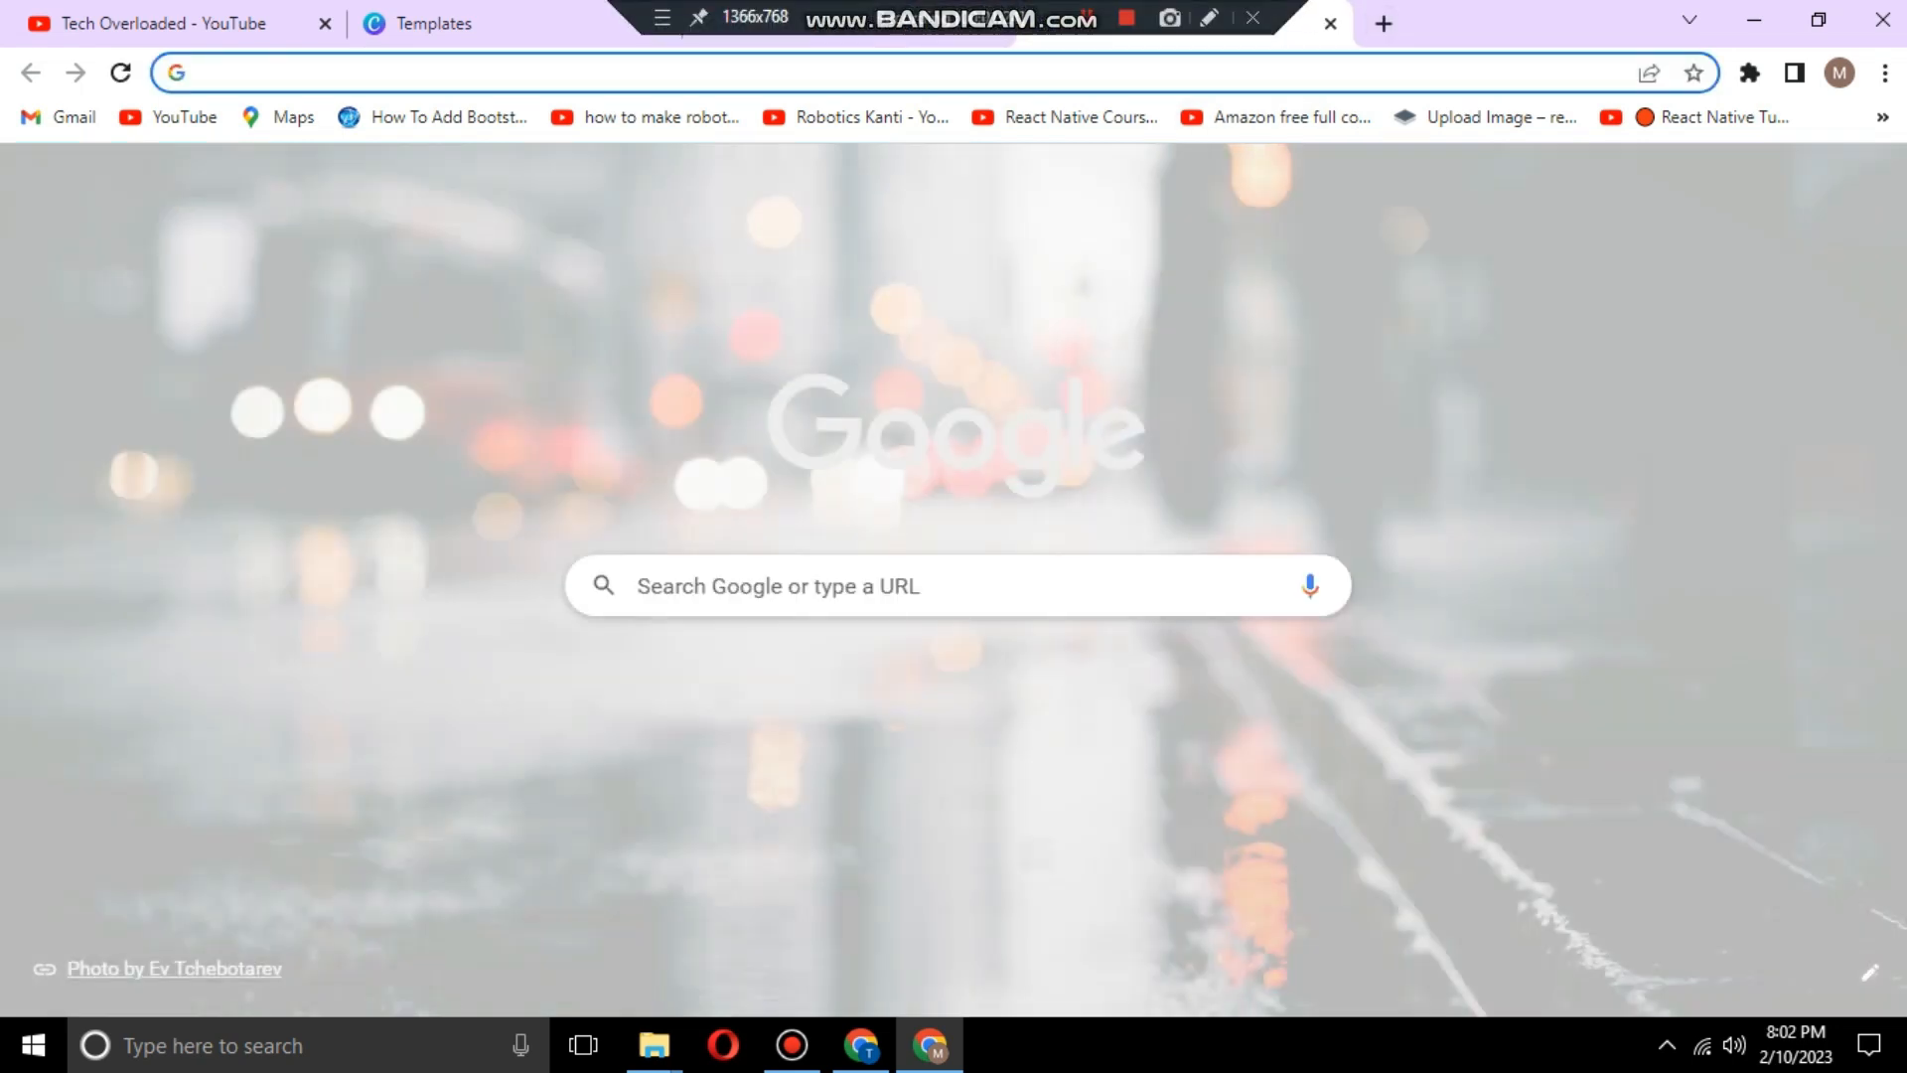
text(ch)
key(Return)
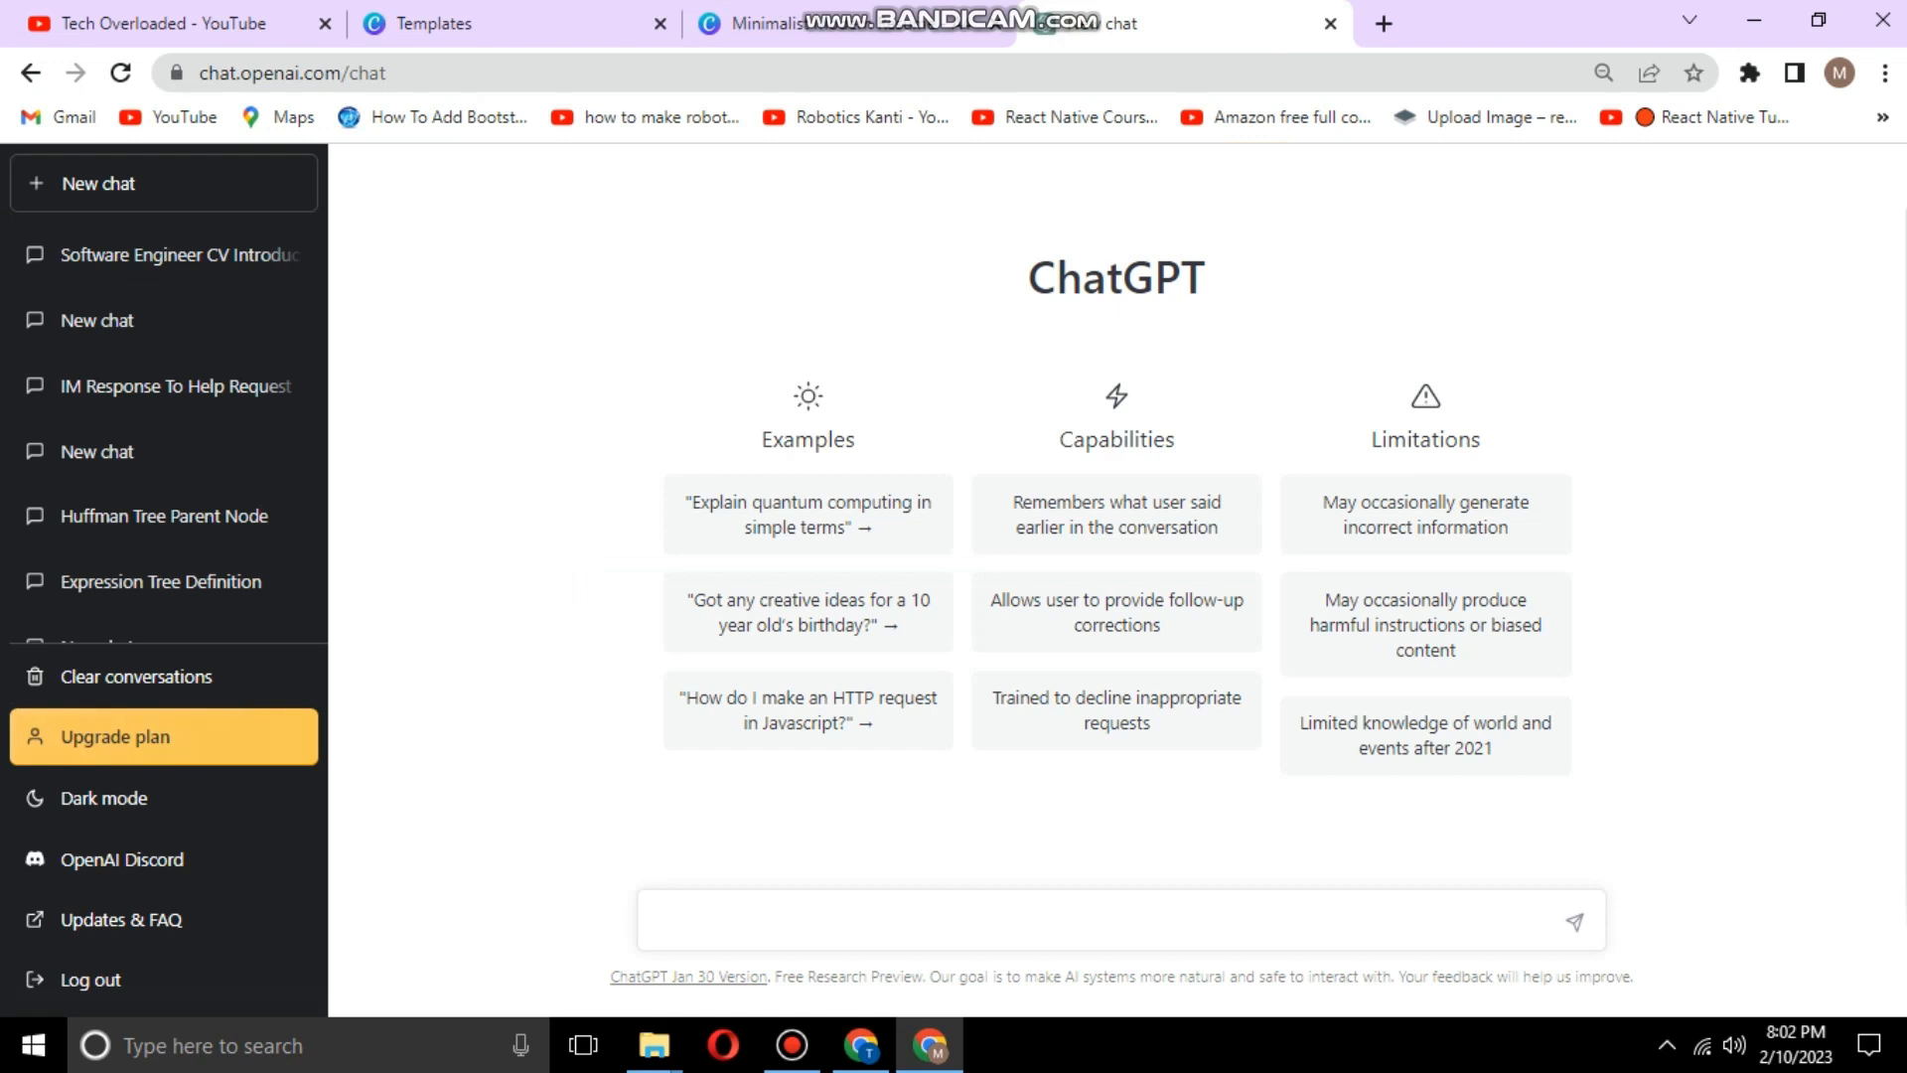
Step: Ask ChatGPT "give me amazing introduction for a cv of software engineer" and stop the response partway through
text(give me amazing introdu)
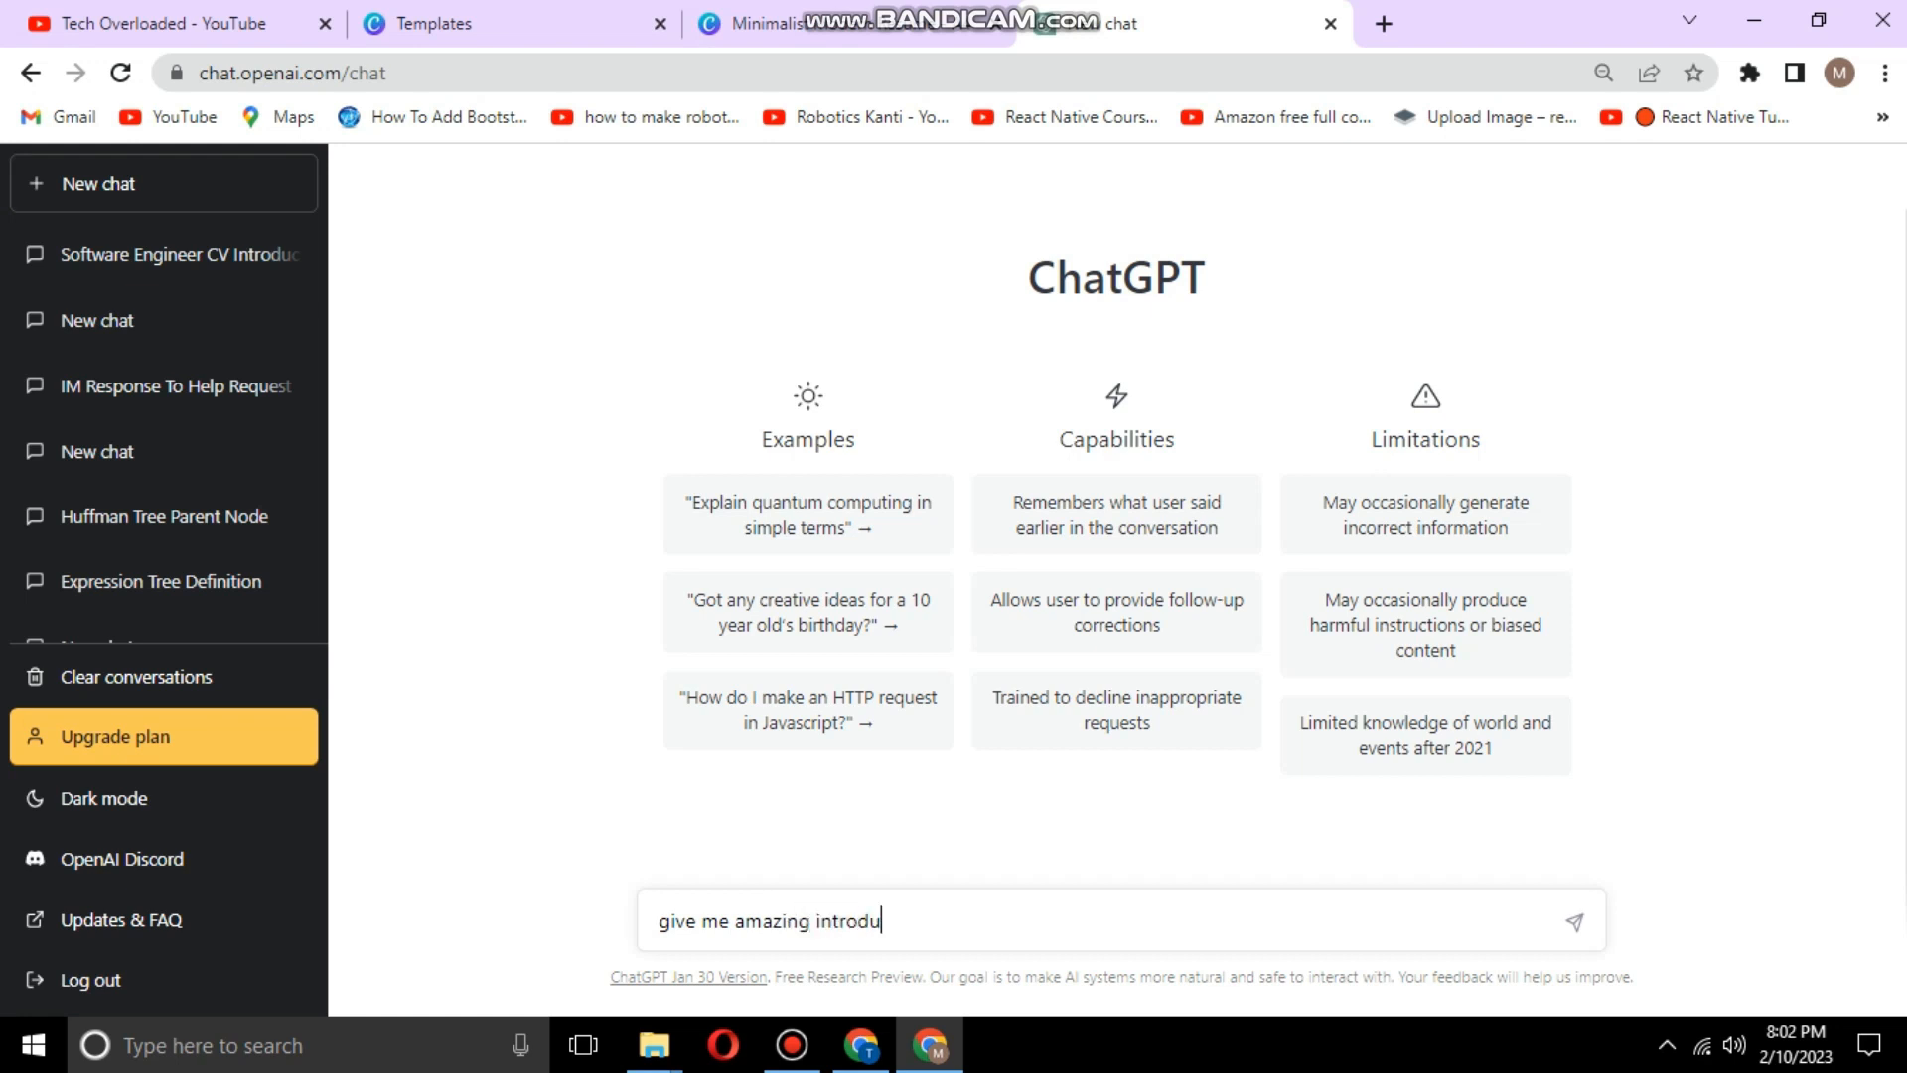
text(ction for a cv of softwar)
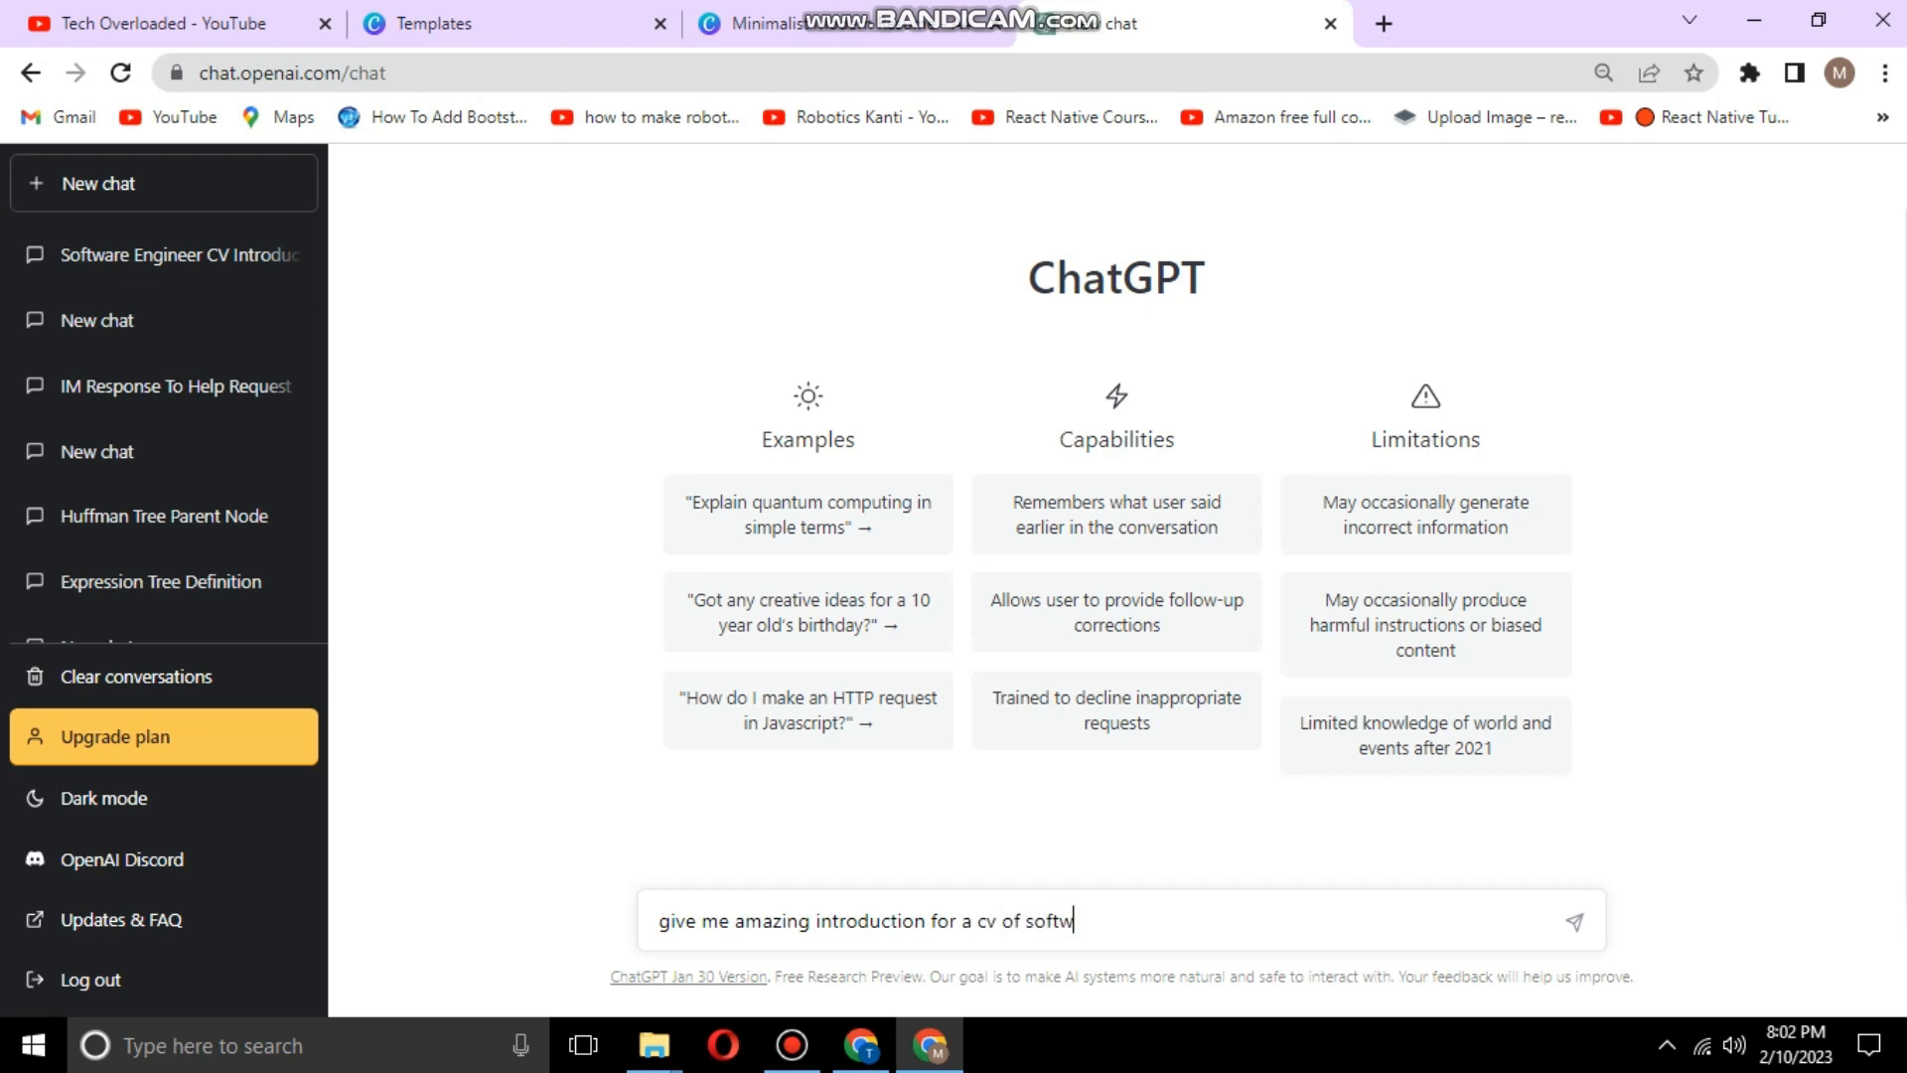
text(e engineer)
key(Return)
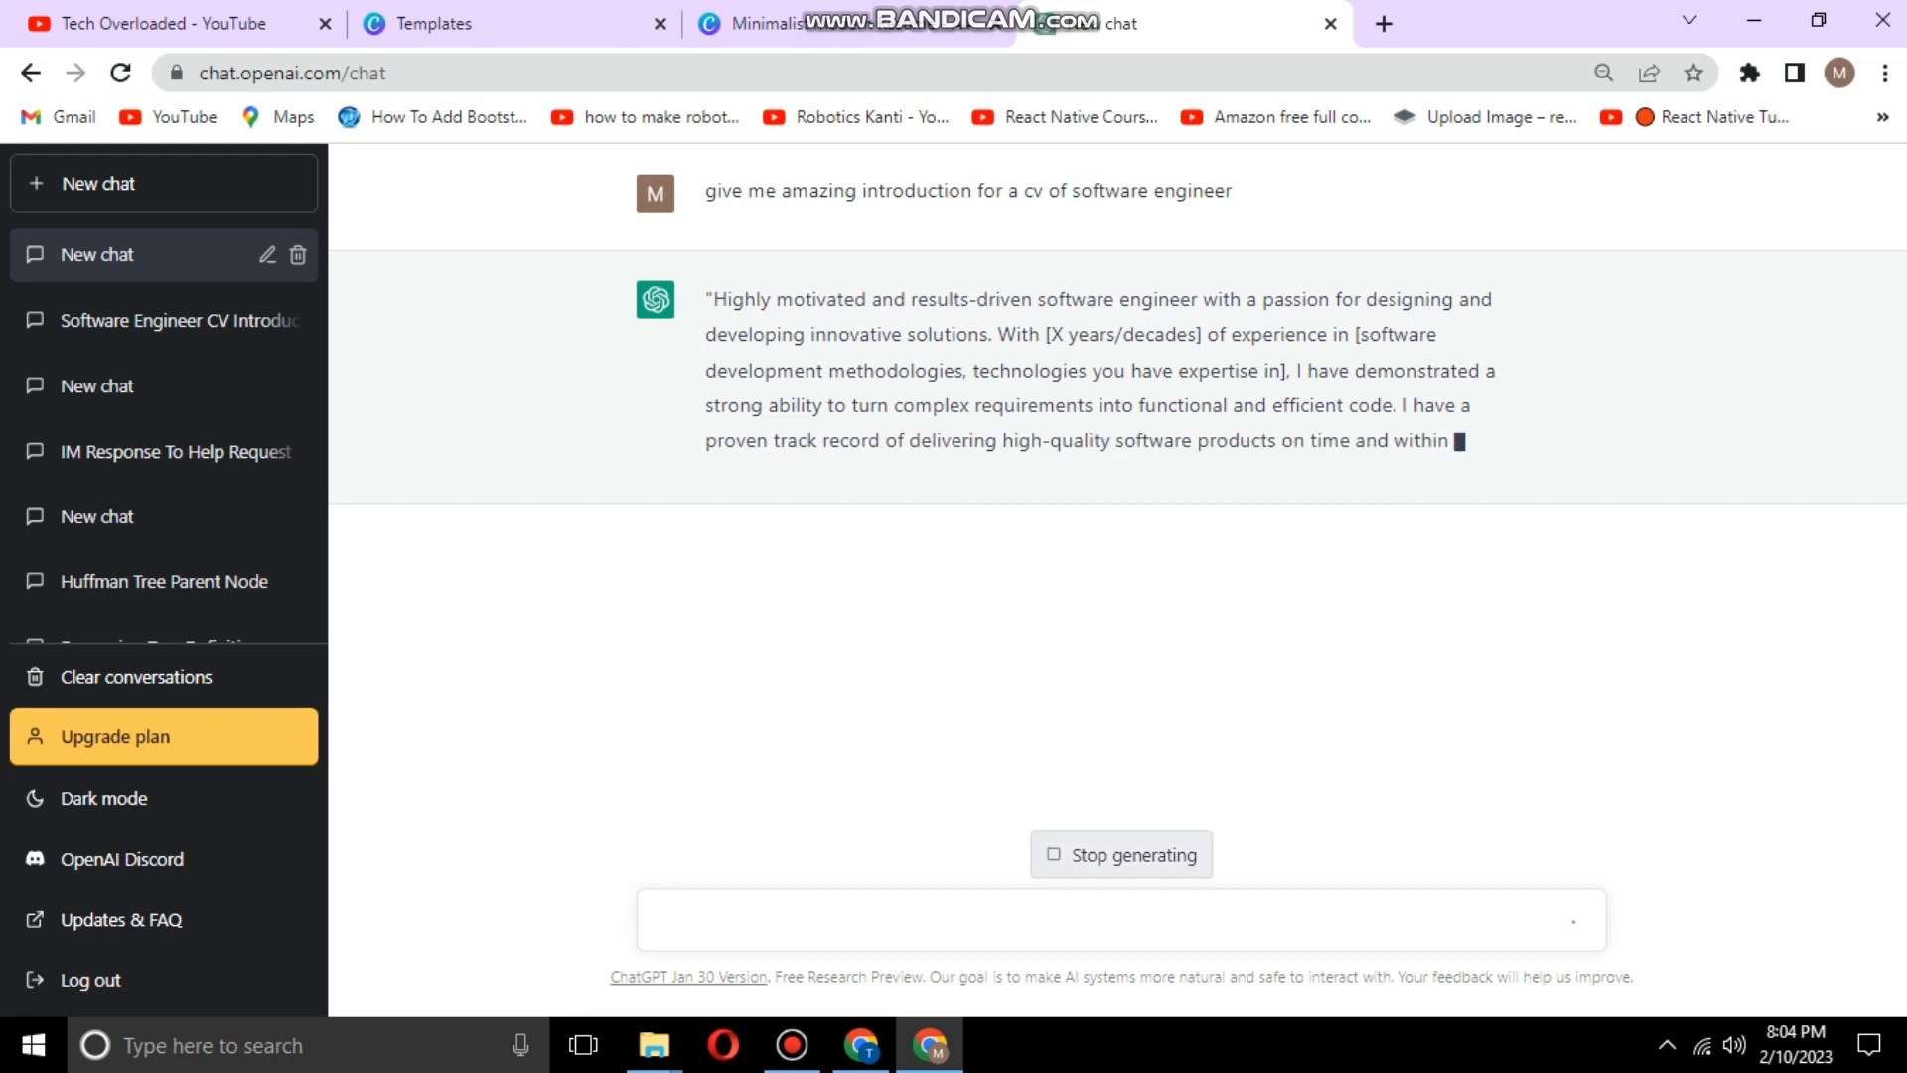
click(1121, 854)
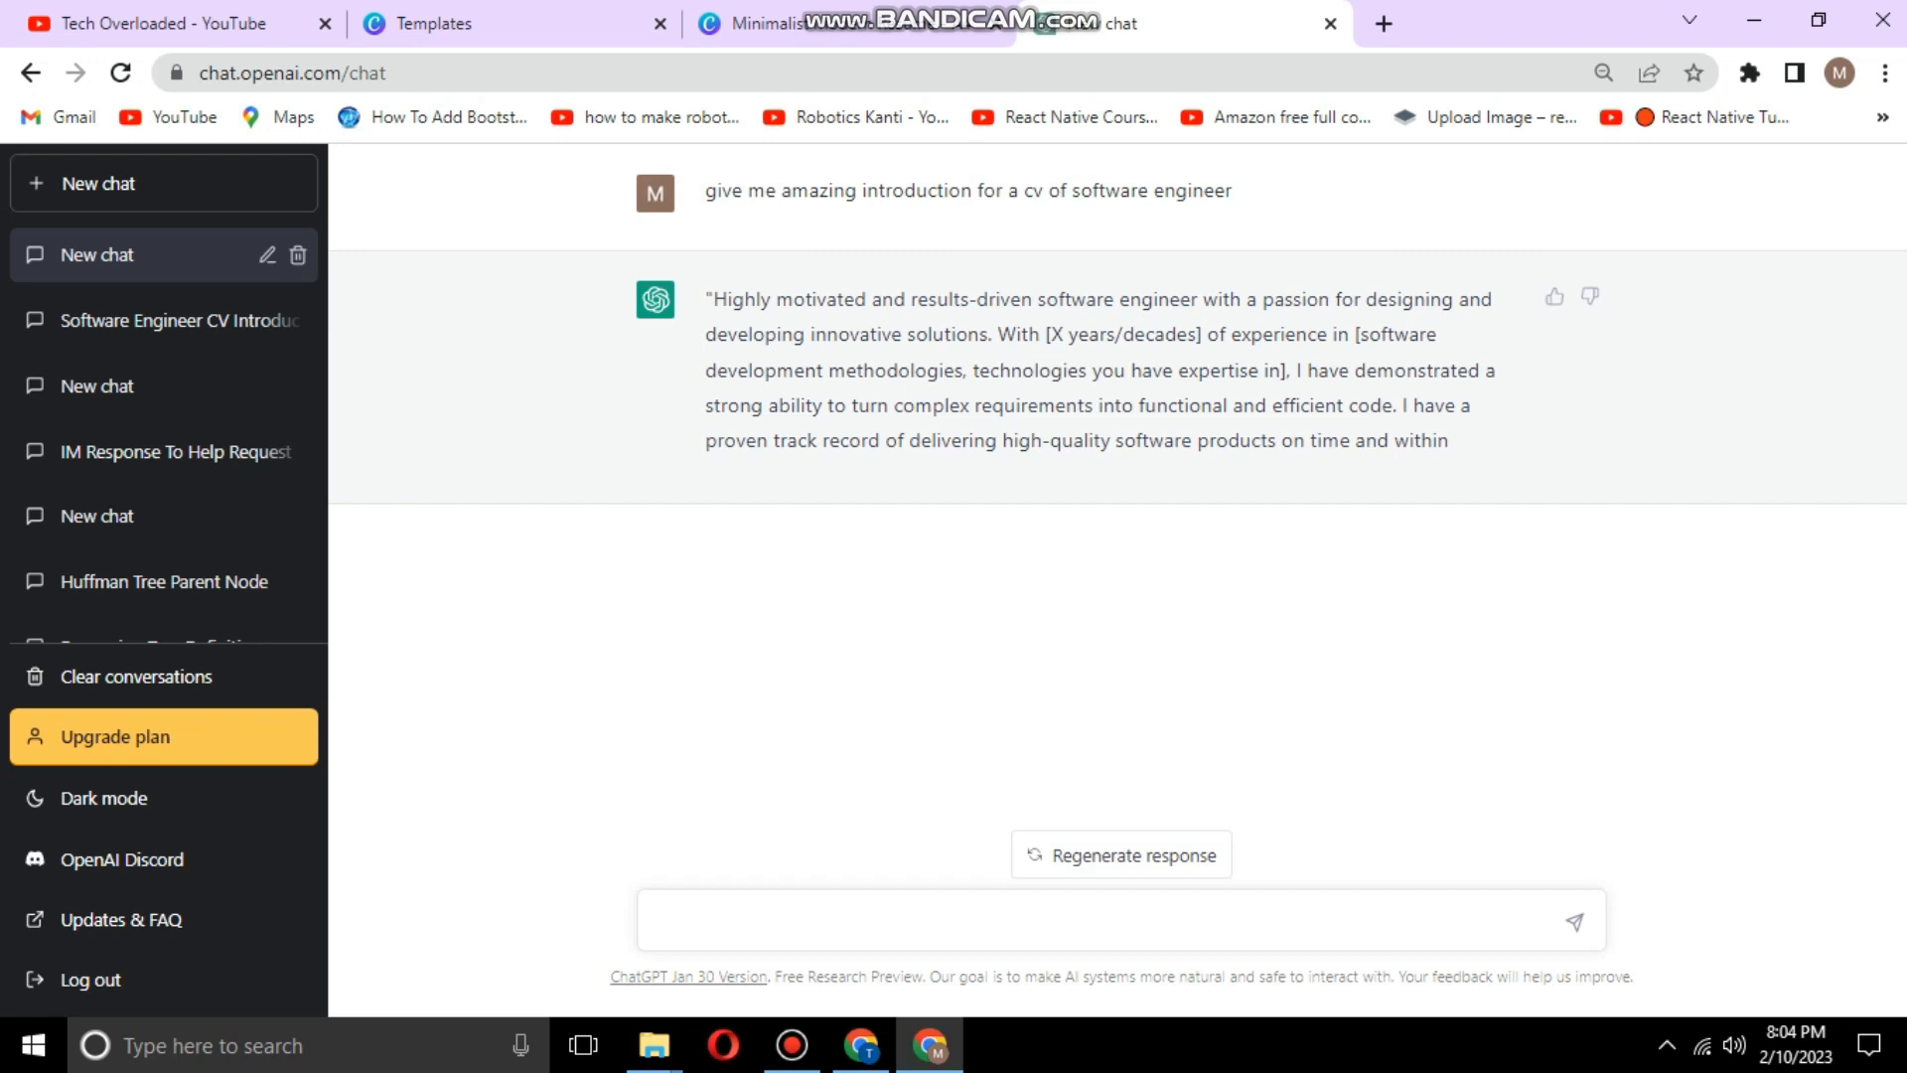
Step: Copy the generated introduction from its opening "Highly motivated" through the sentence ending in "functional and efficient code."
double_click(1057, 333)
drag(1057, 334, 1188, 334)
click(1190, 335)
drag(1359, 335, 874, 370)
click(874, 370)
drag(1395, 405, 705, 299)
key(ctrl+c)
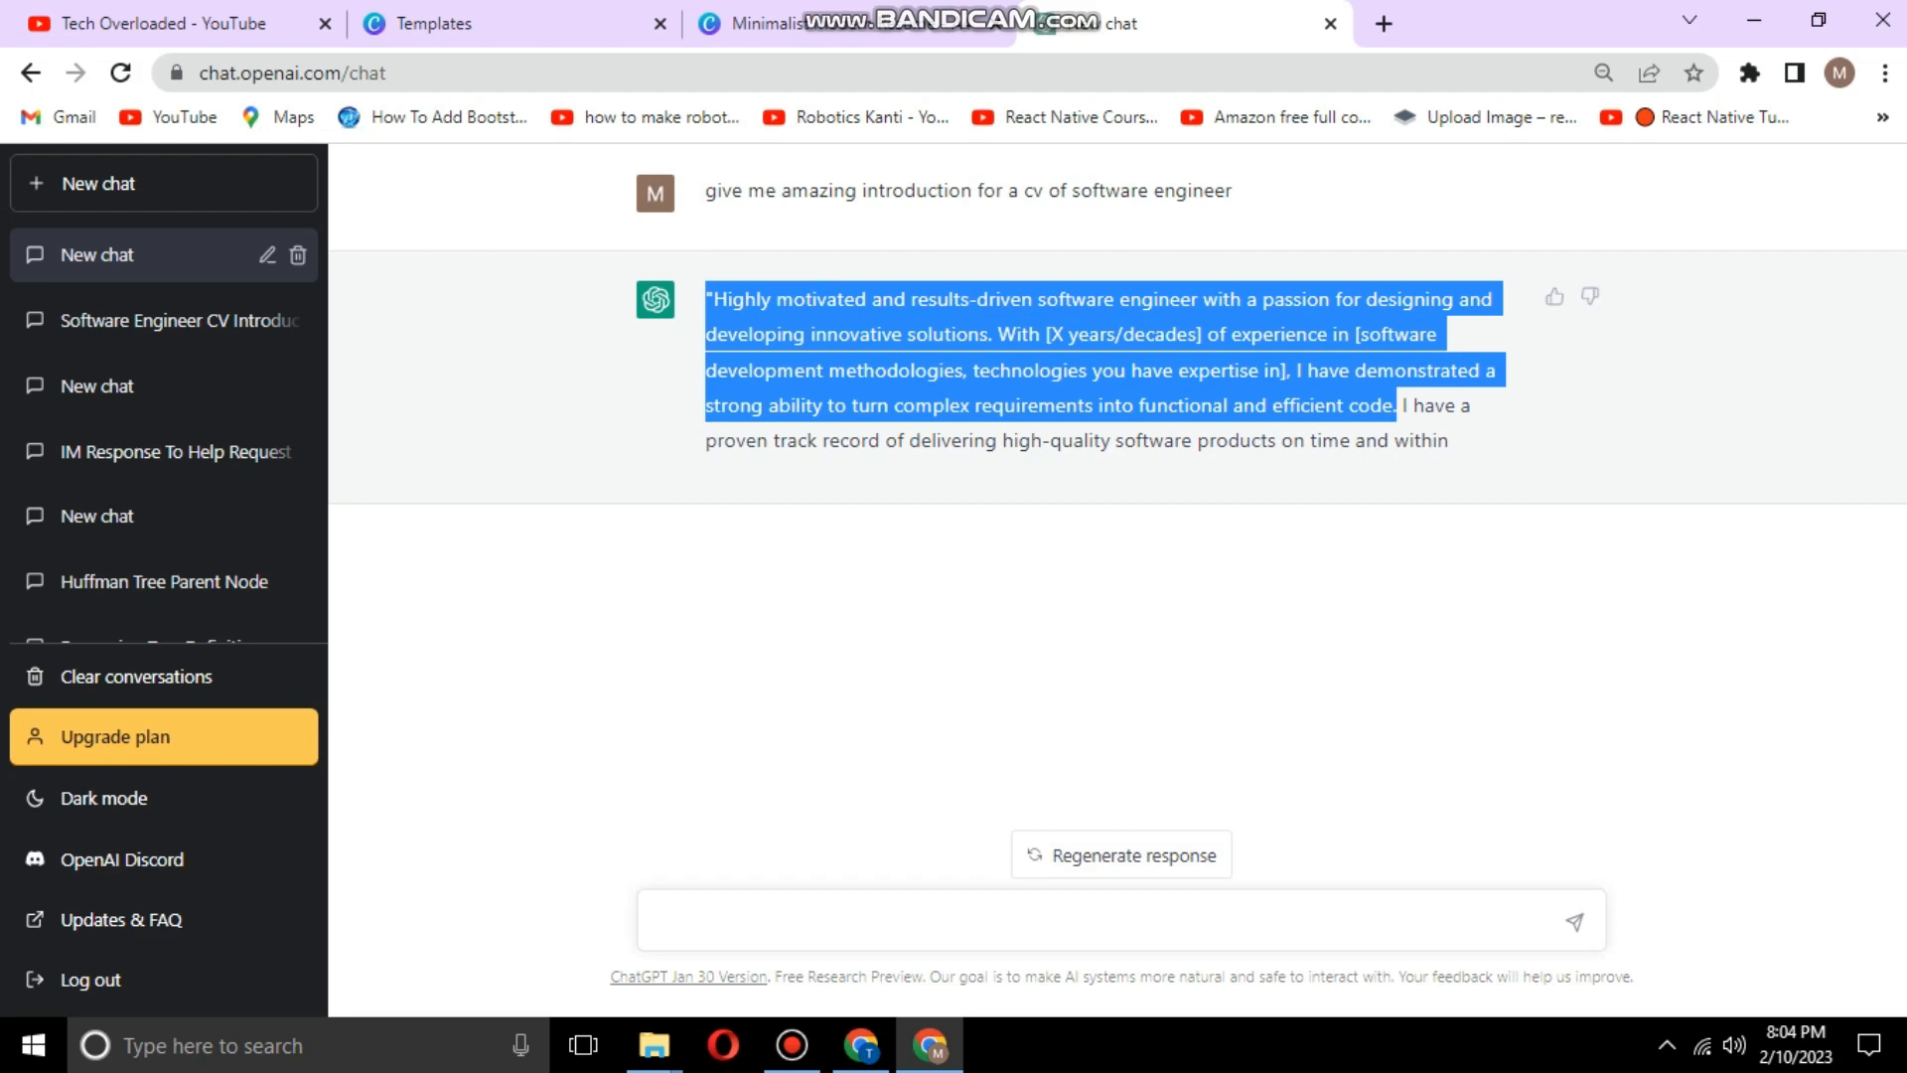
Step: Switch back to the Canva resume and paste the copied introduction onto the page
click(755, 23)
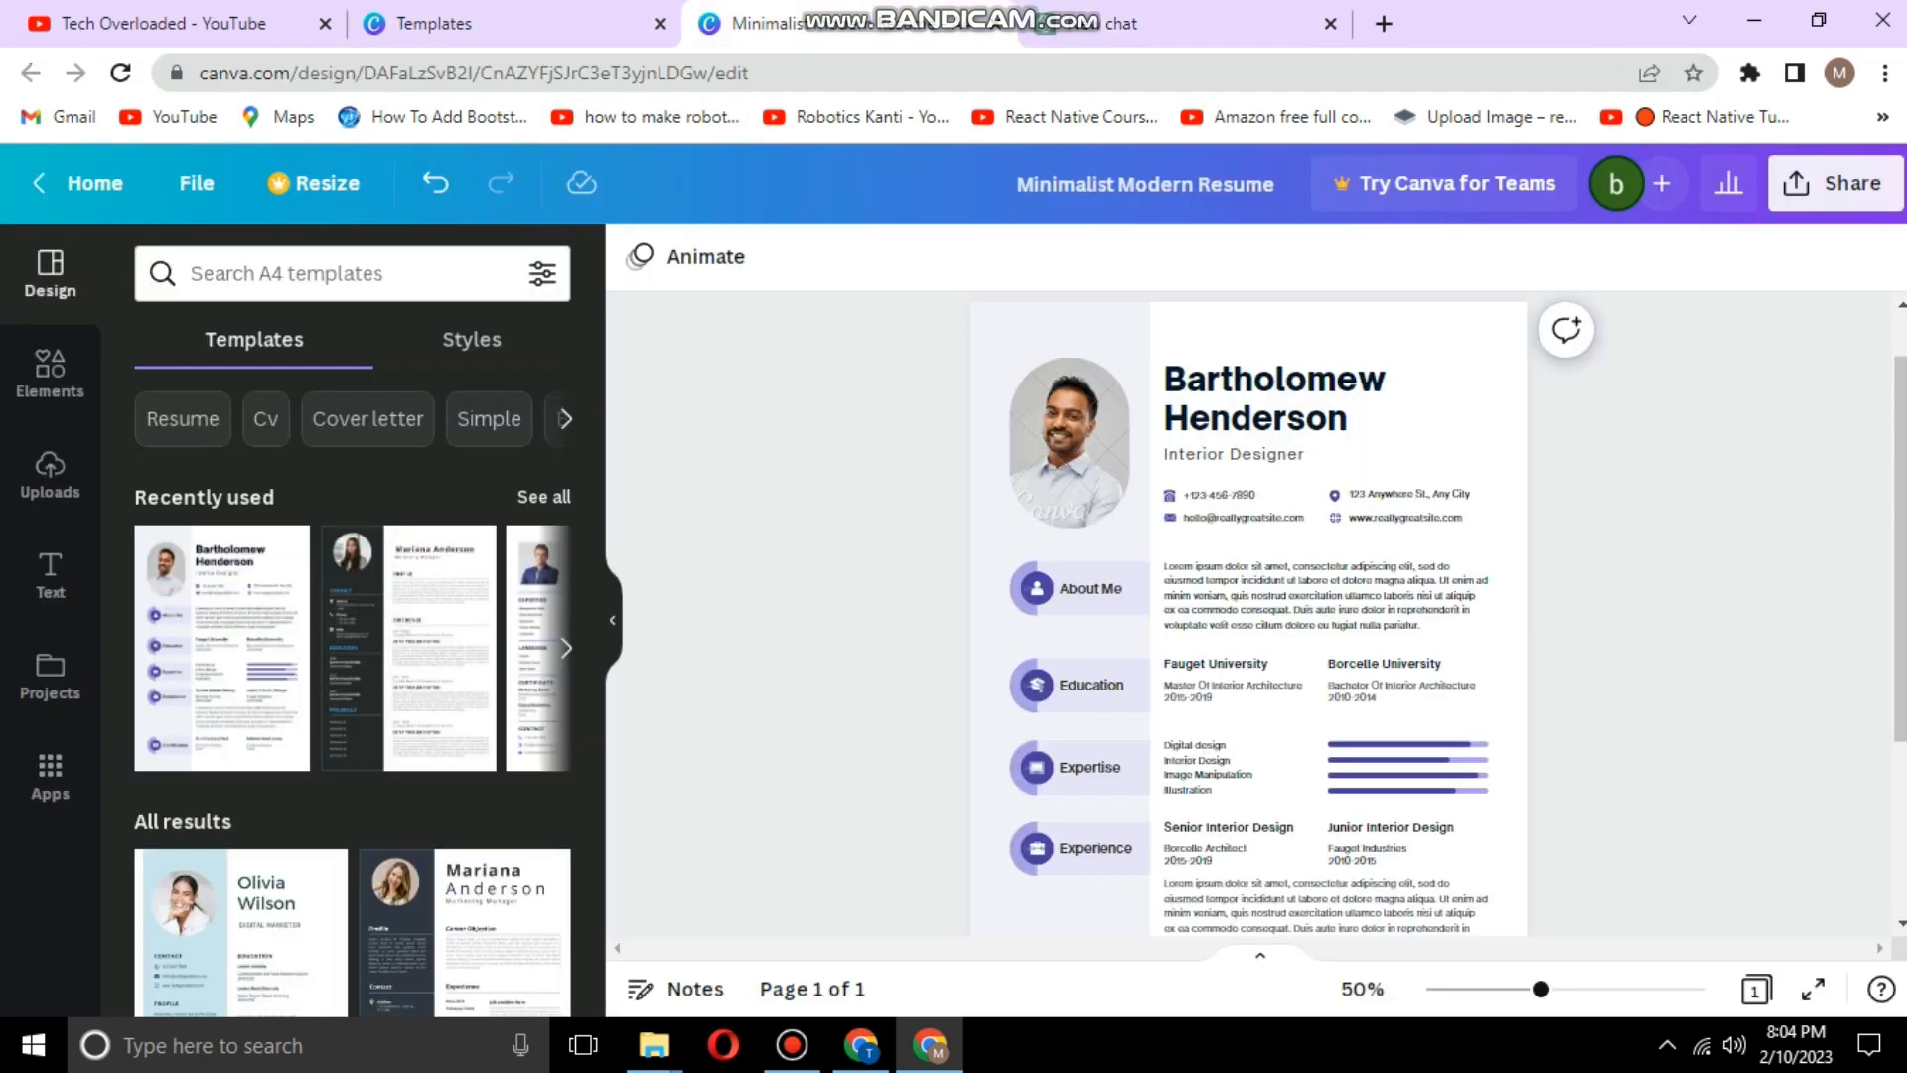
click(1326, 596)
right_click(1206, 586)
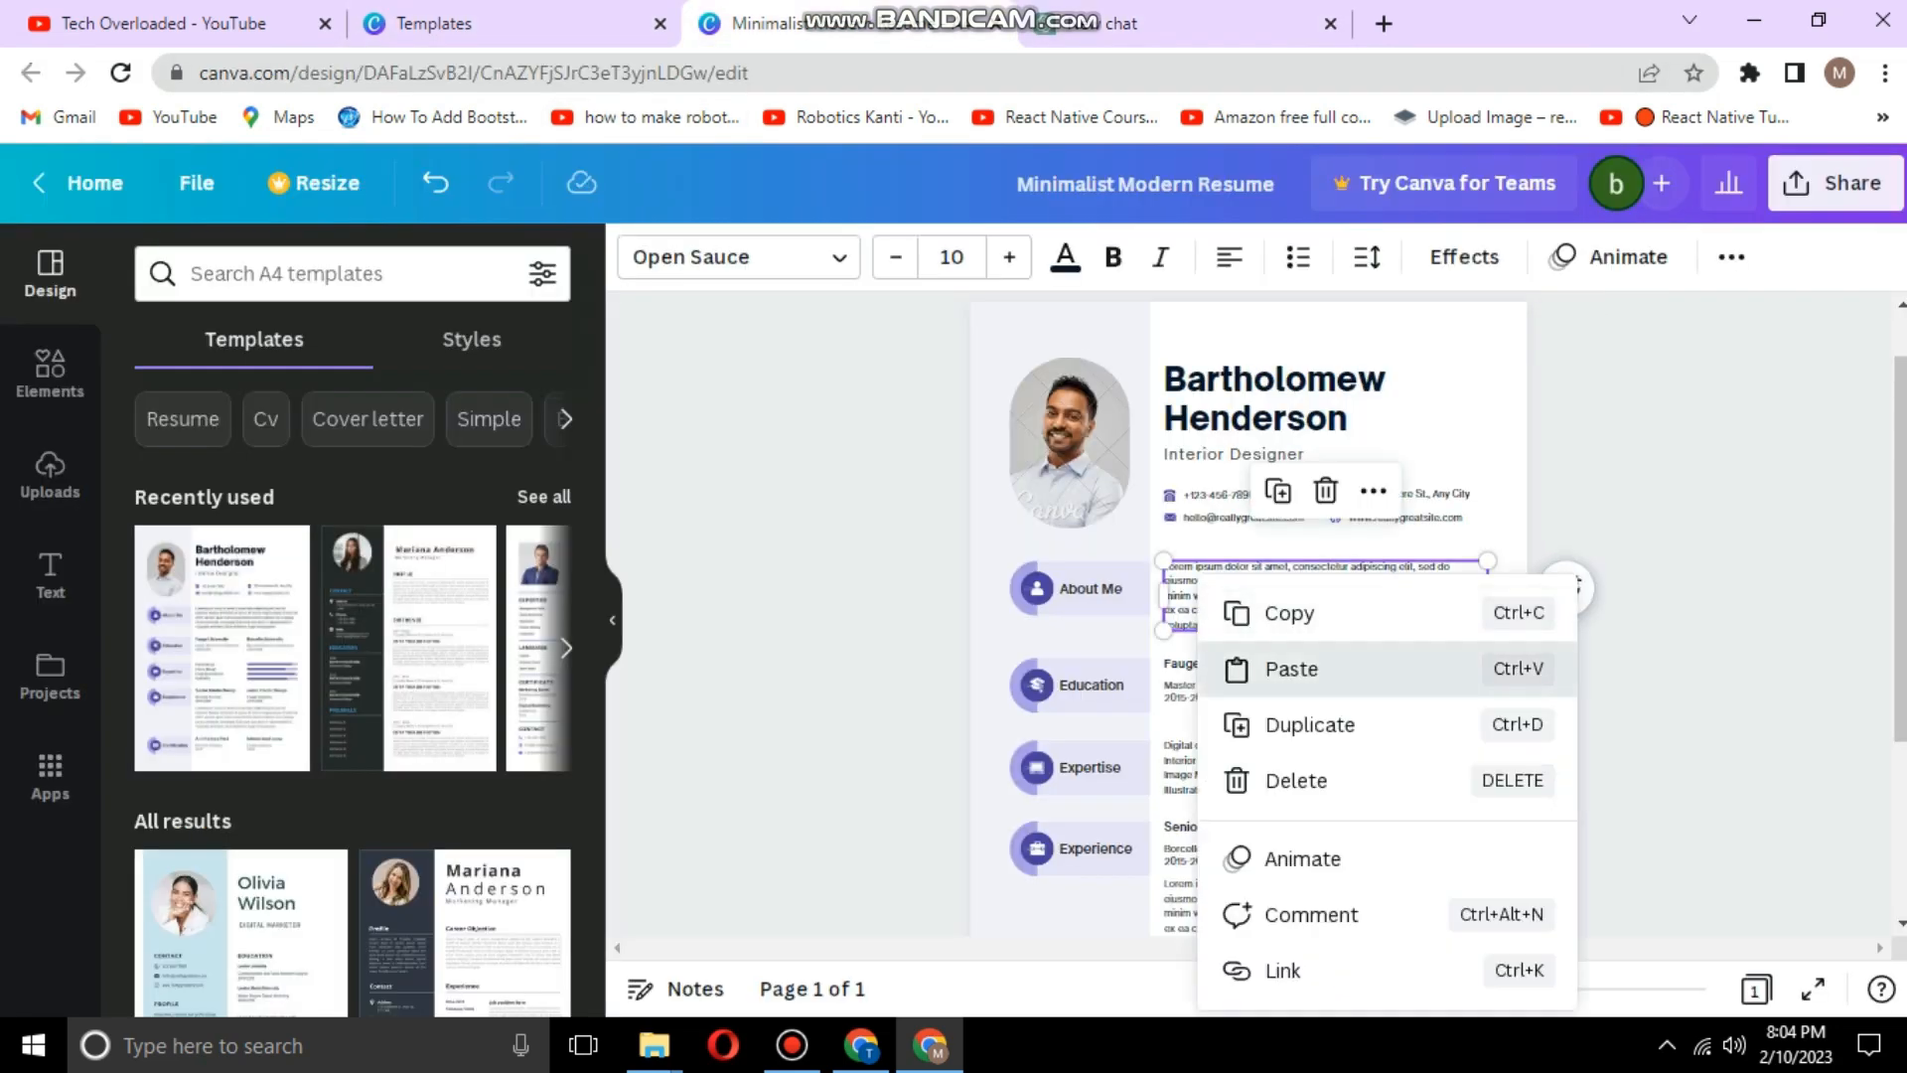
click(1281, 668)
Step: Delete the placeholder About Me paragraph and move the pasted introduction up into its place
click(1326, 594)
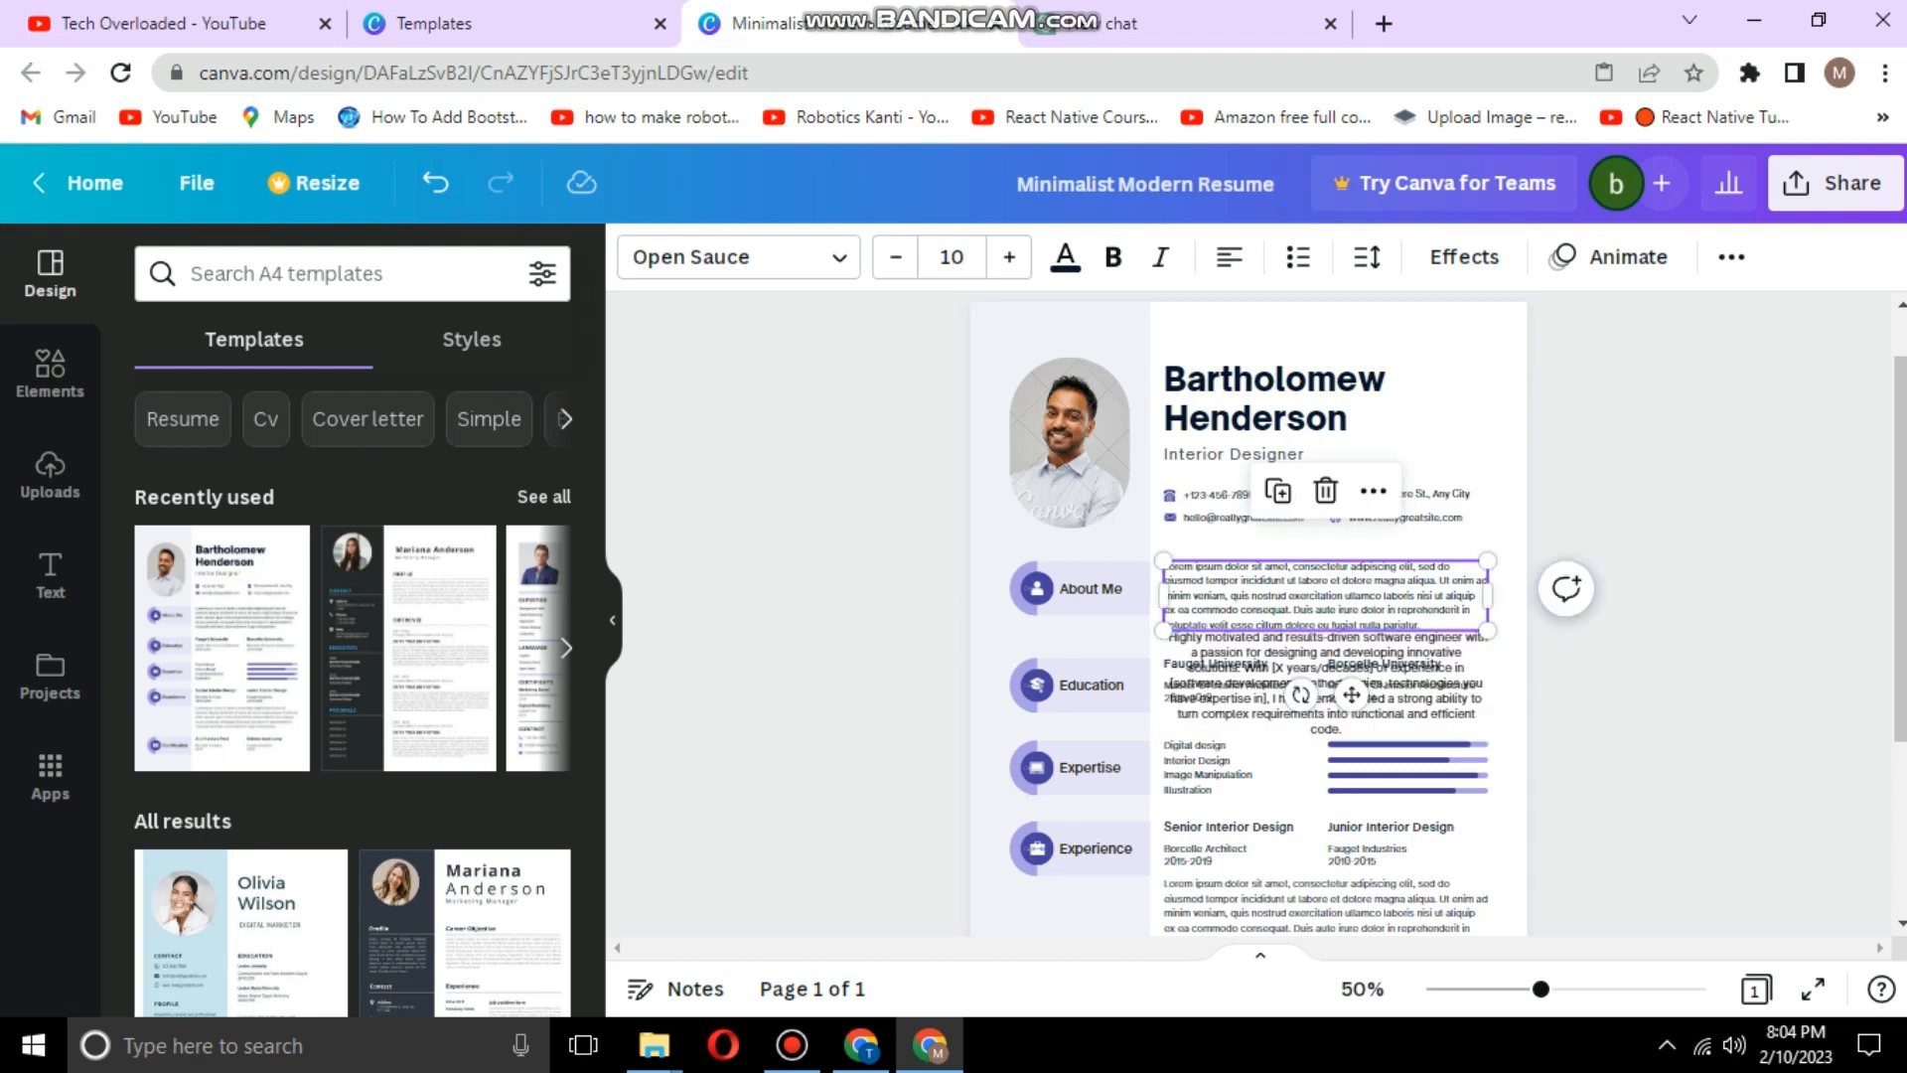
key(Delete)
click(1326, 685)
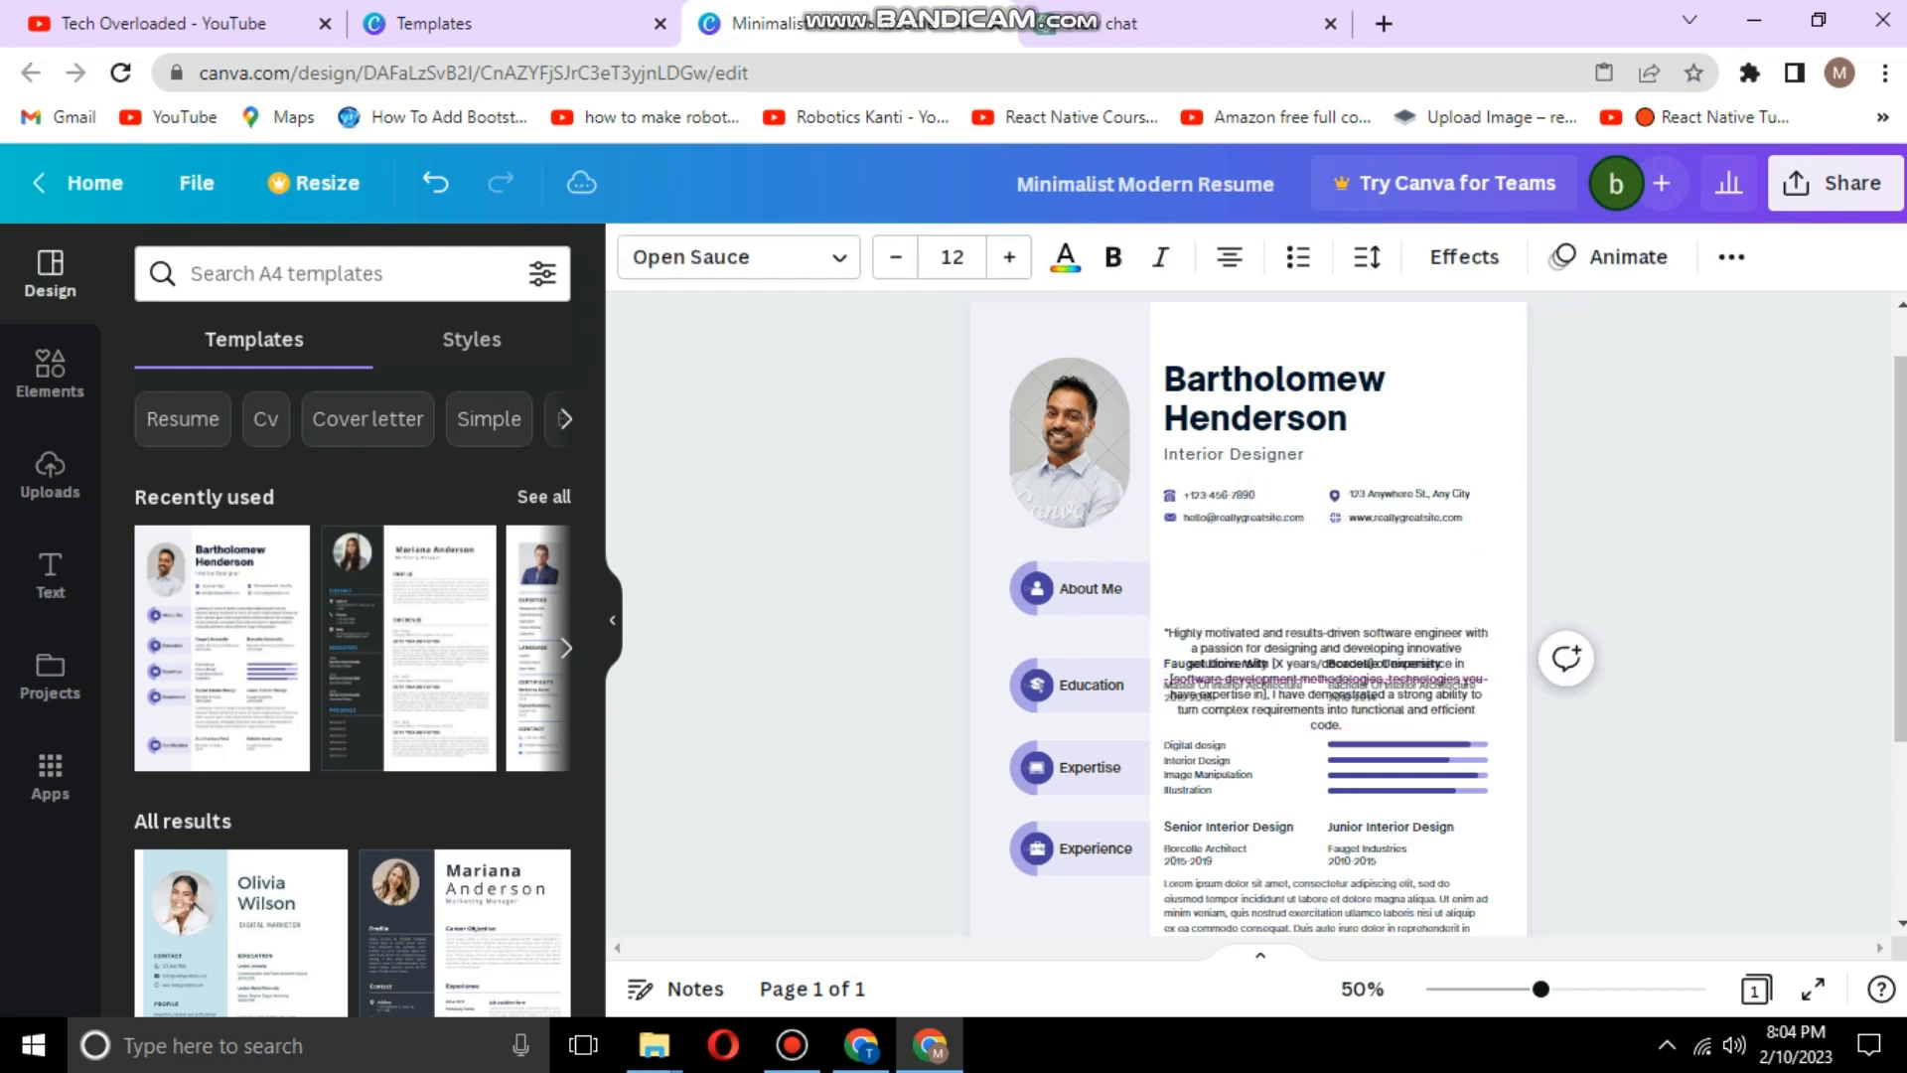
drag(1326, 685, 1326, 605)
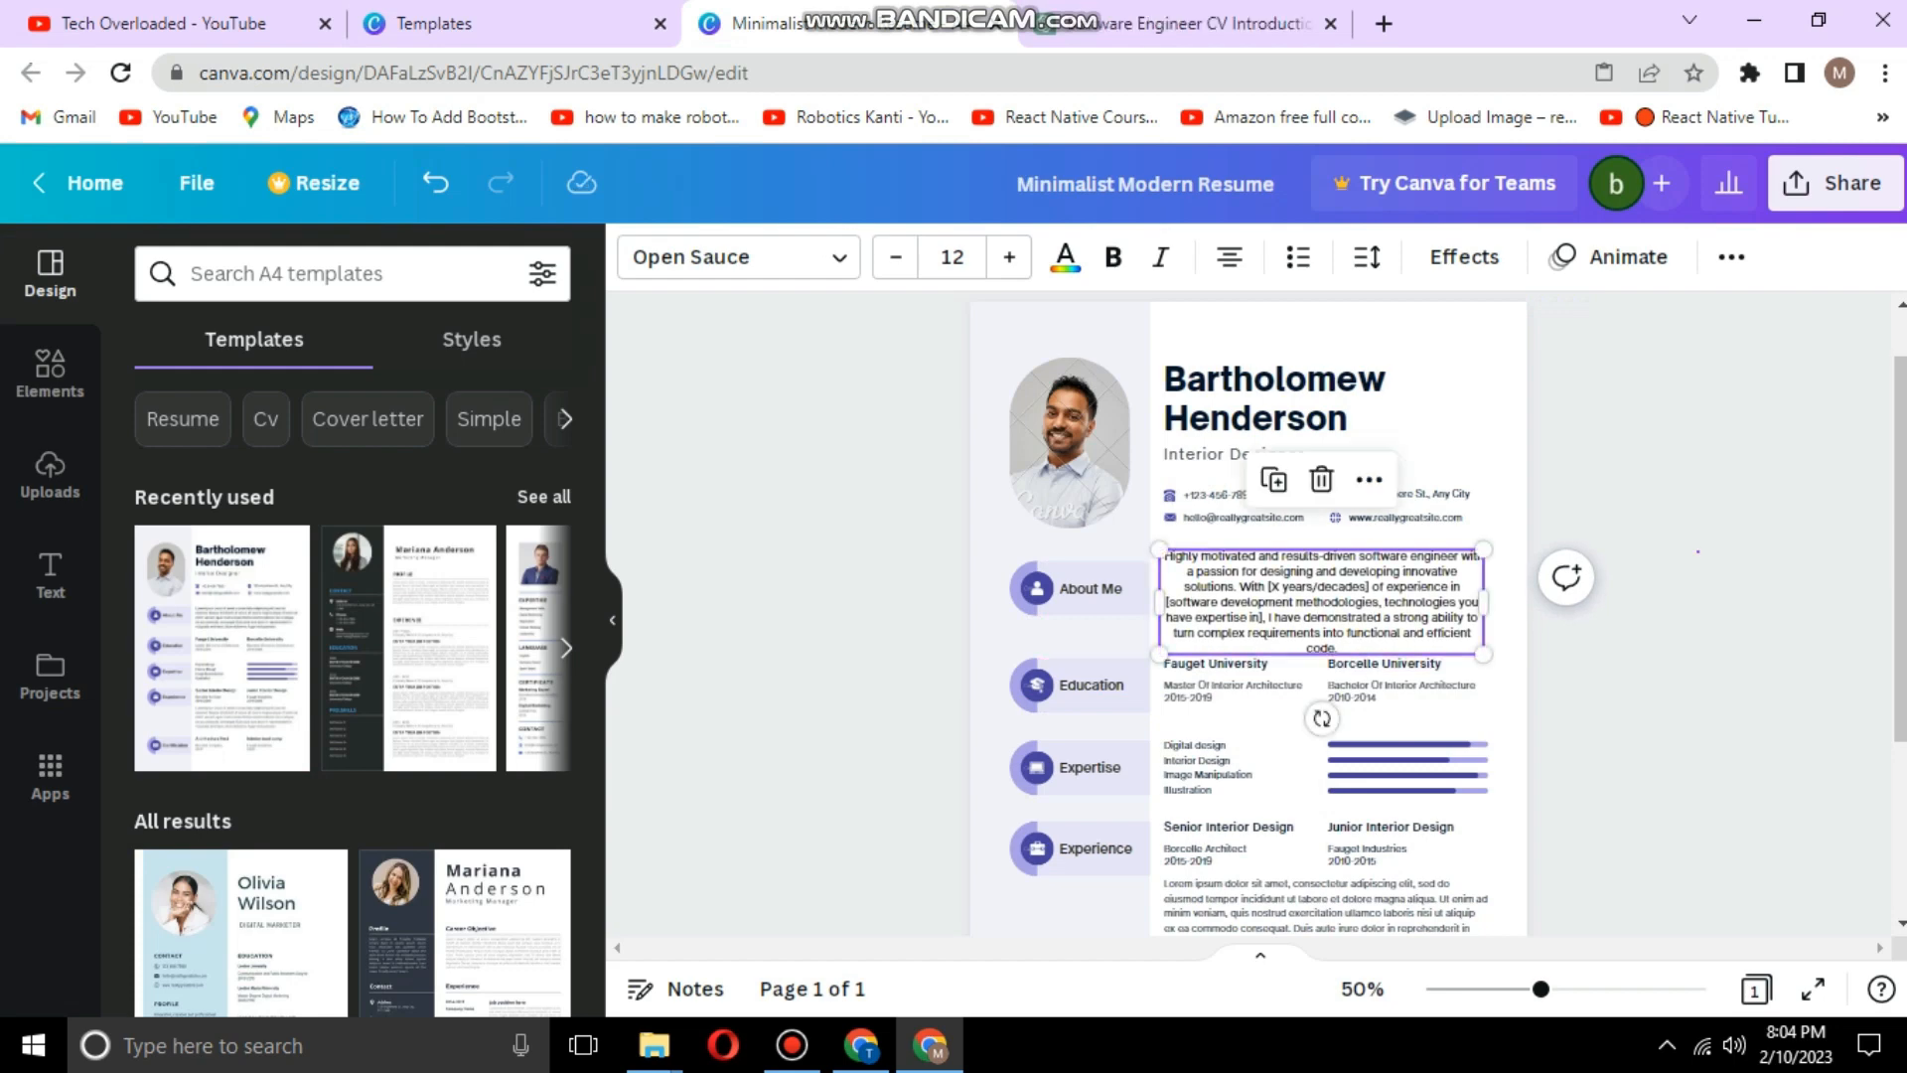
click(1321, 711)
Step: Replace the resume's portrait with the uploaded background-free photo of the bearded man holding his head
click(1069, 442)
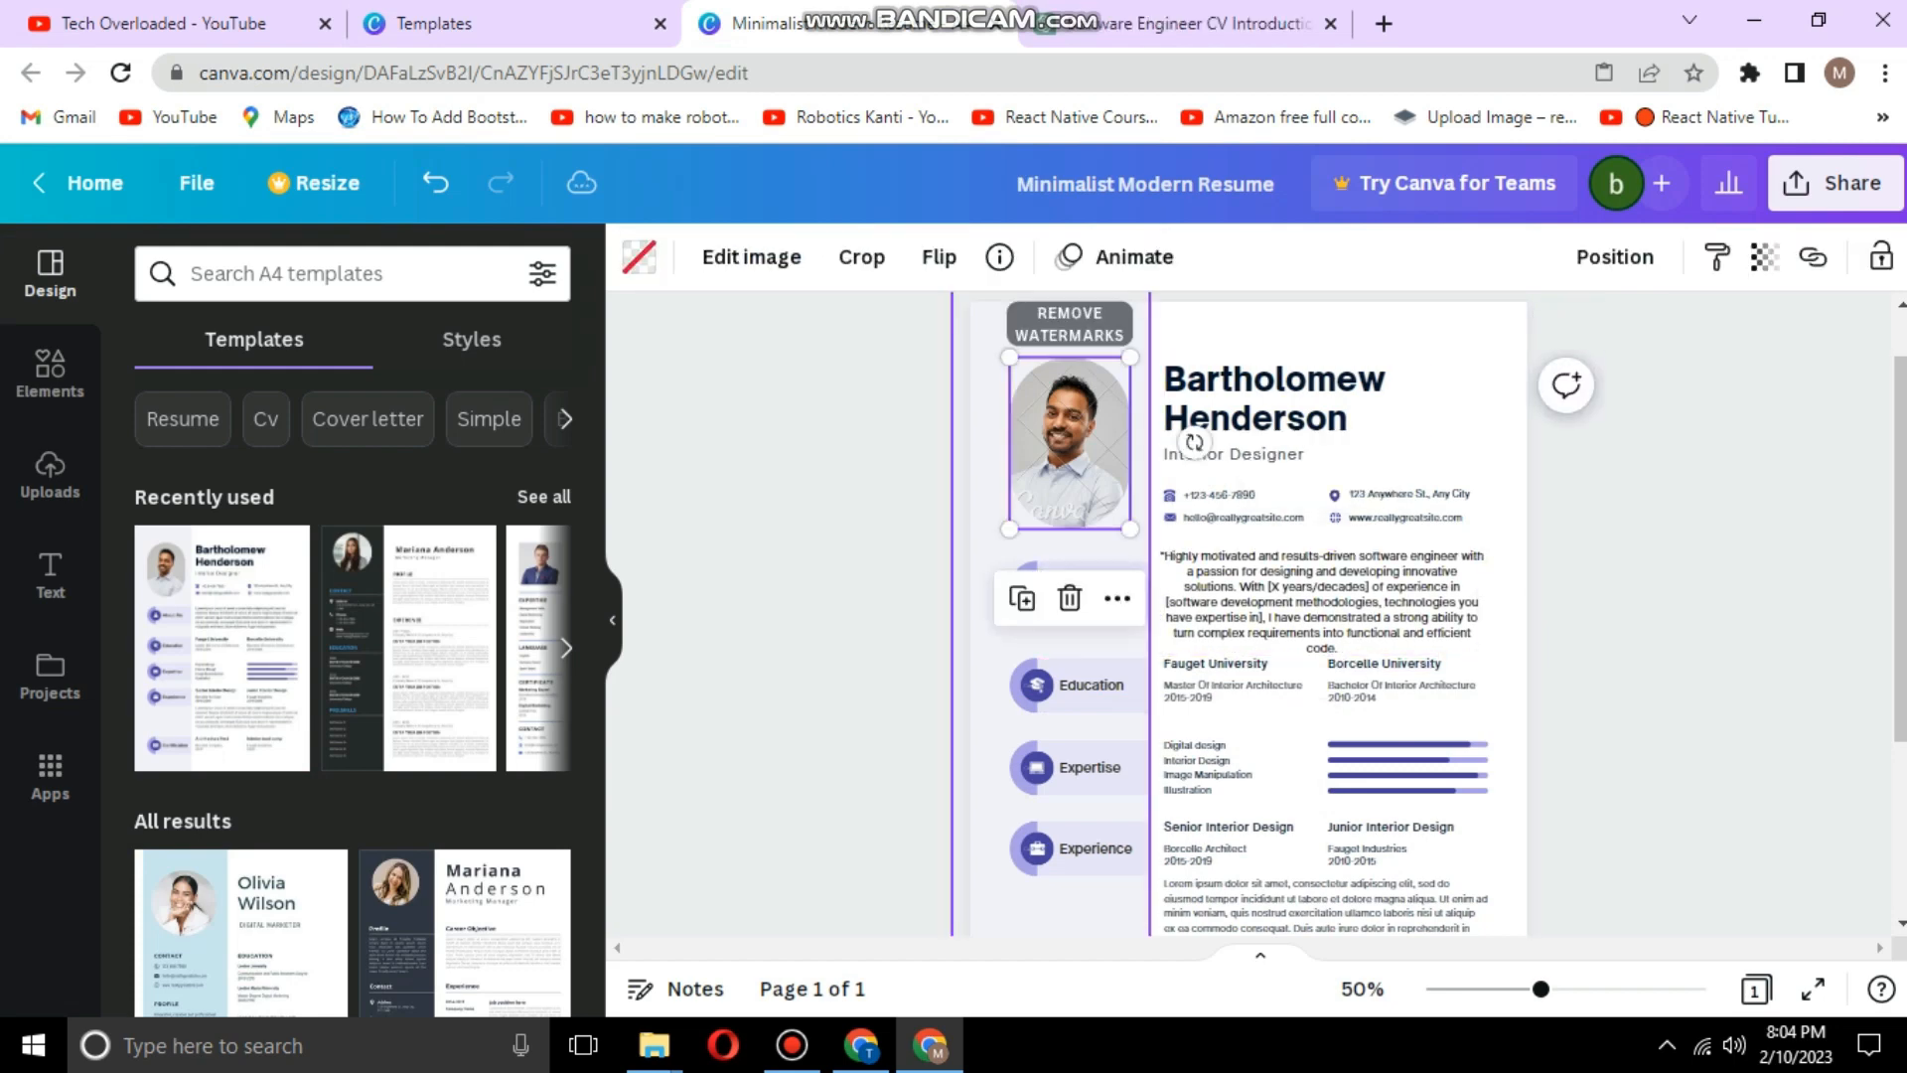
click(50, 475)
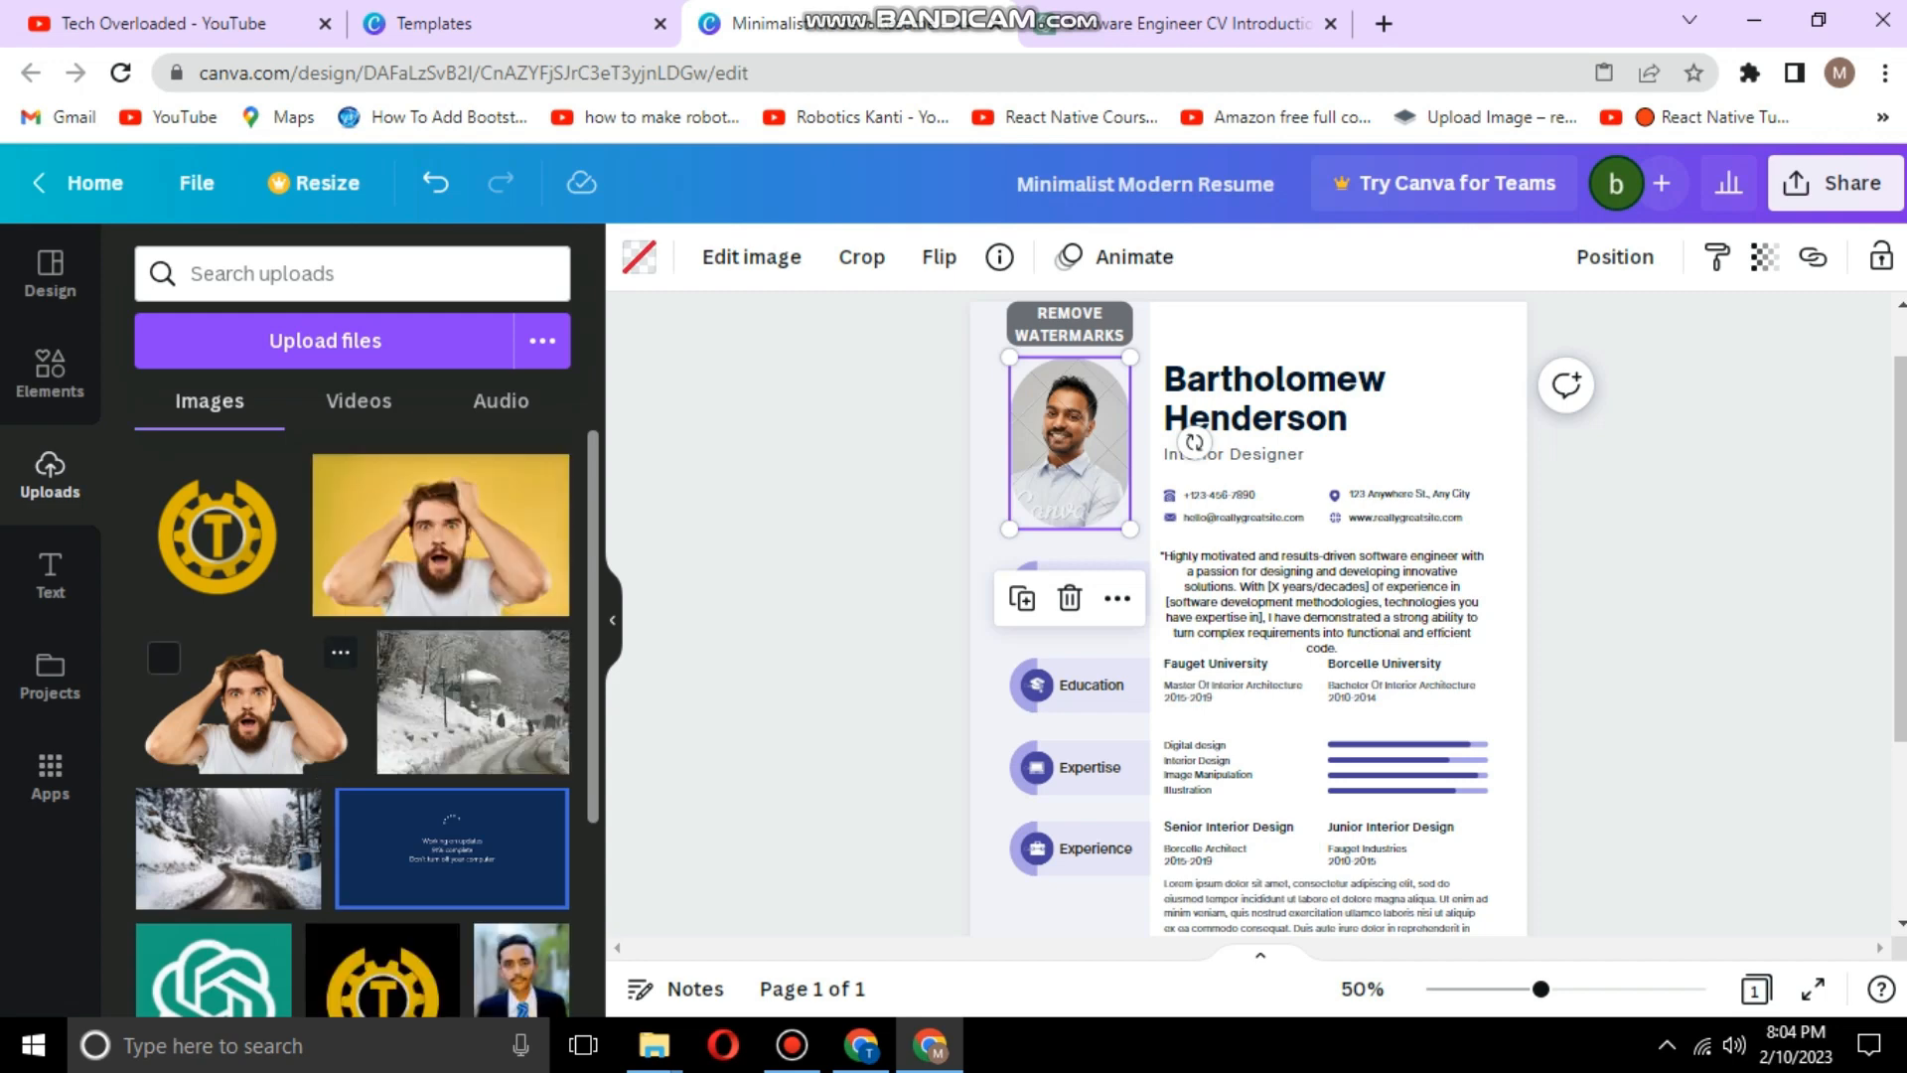
drag(244, 710, 1068, 447)
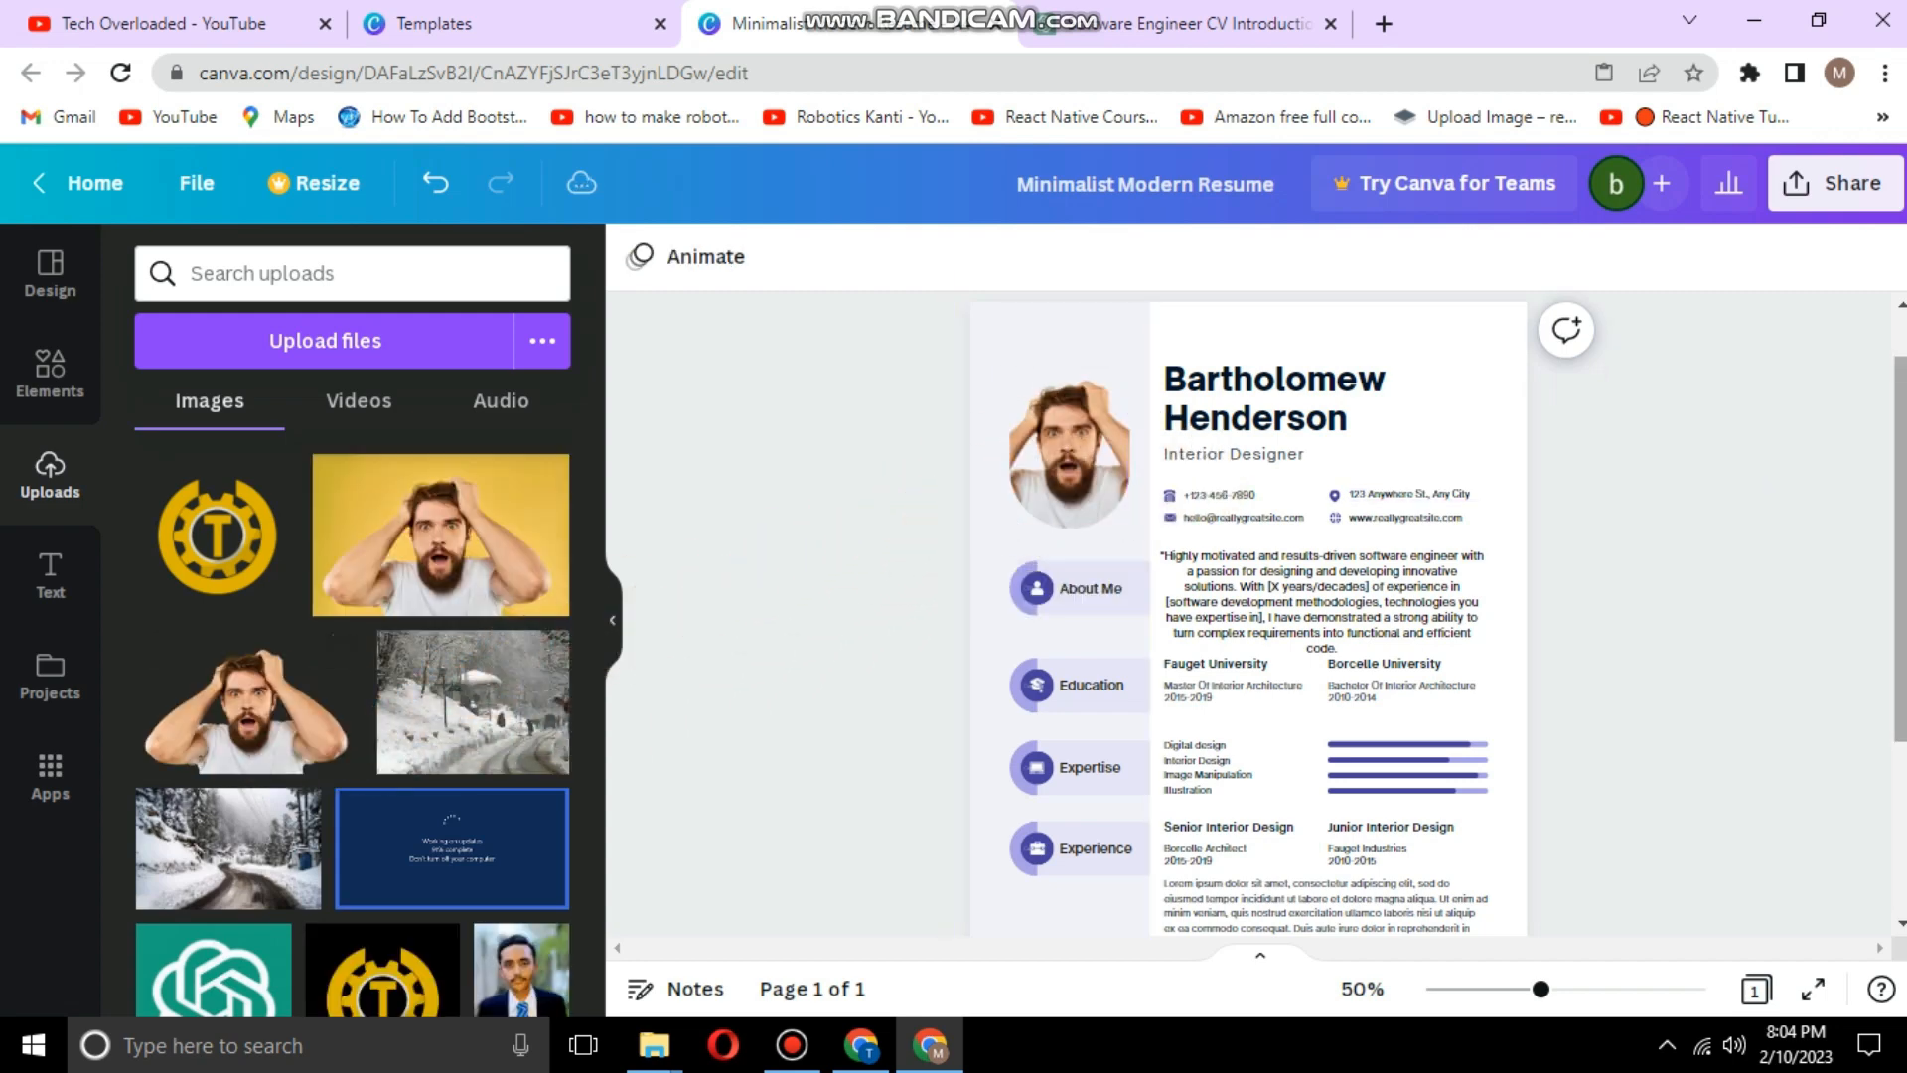
Step: Replace the address text in the contact details with "gfyhyfhf"
key(ctrl+plus)
key(ctrl+plus)
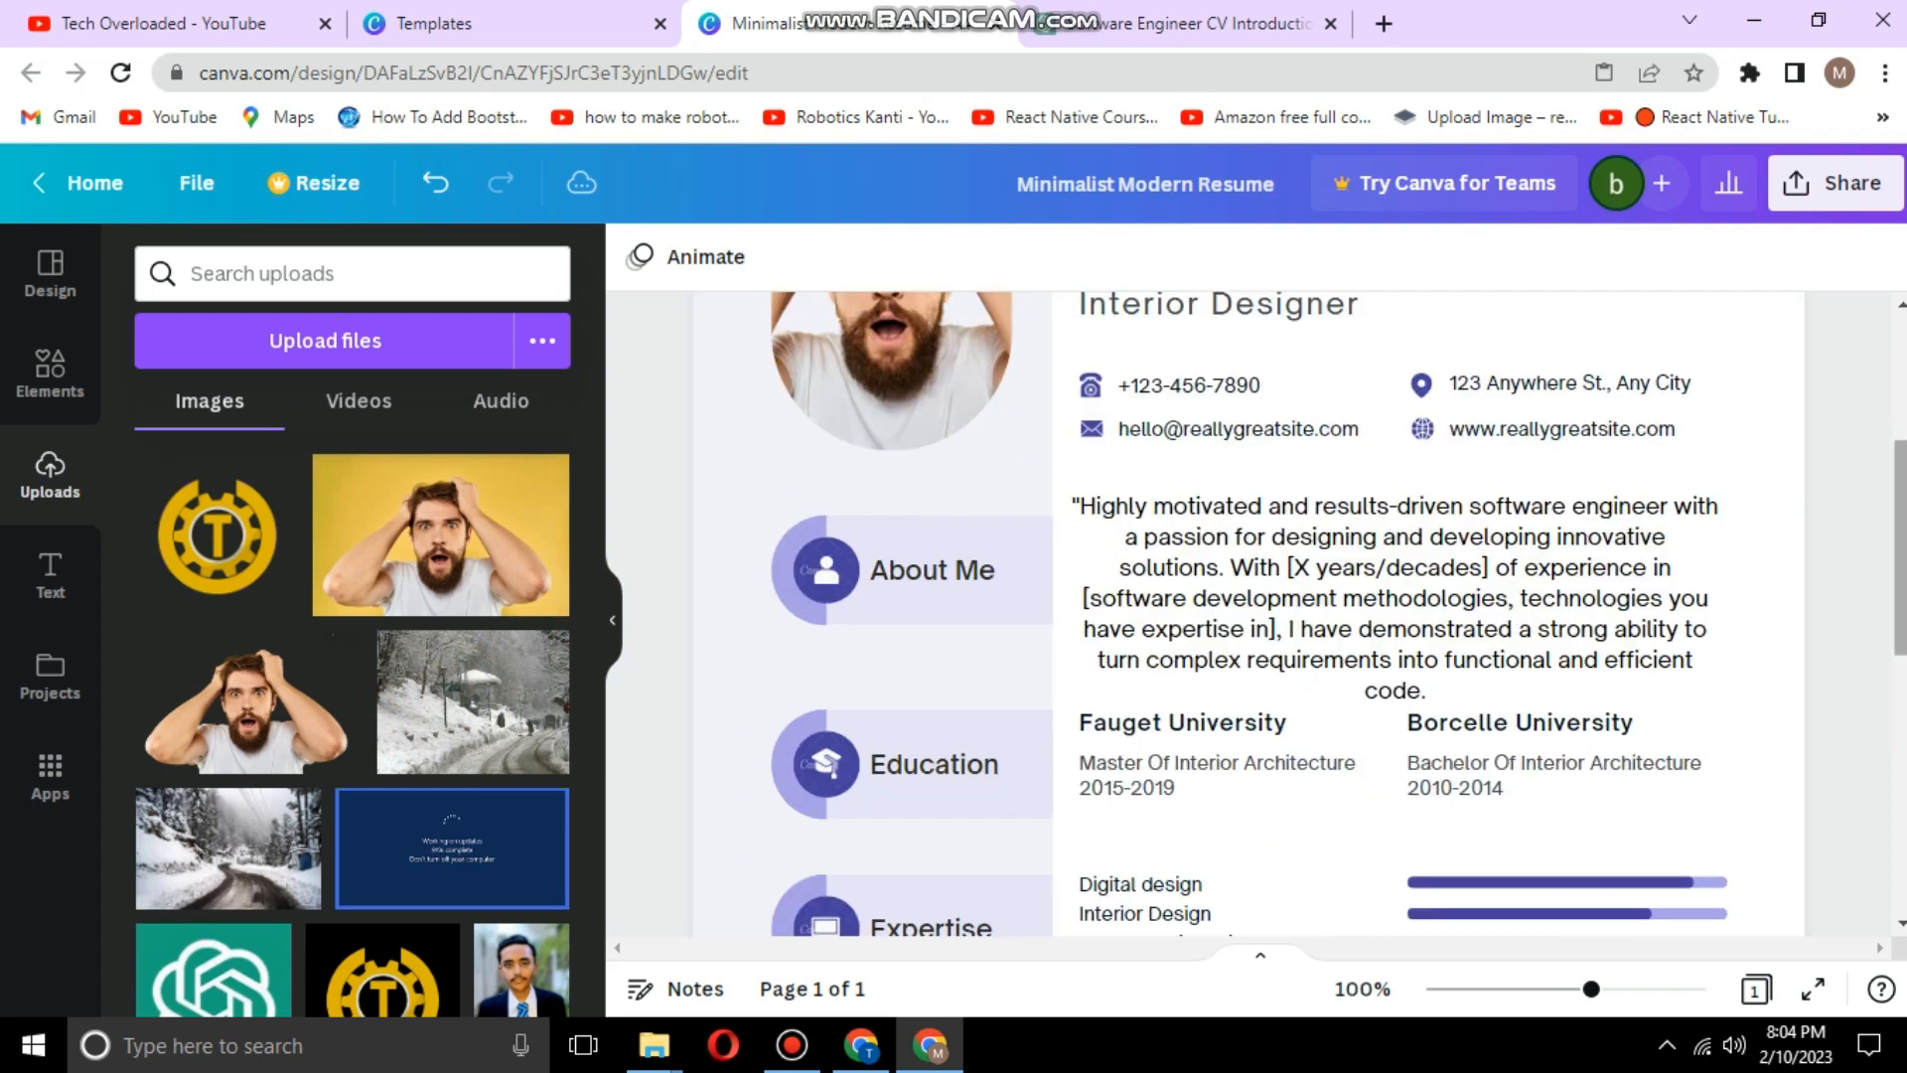
scroll(1251, 596, up, 2)
click(1579, 588)
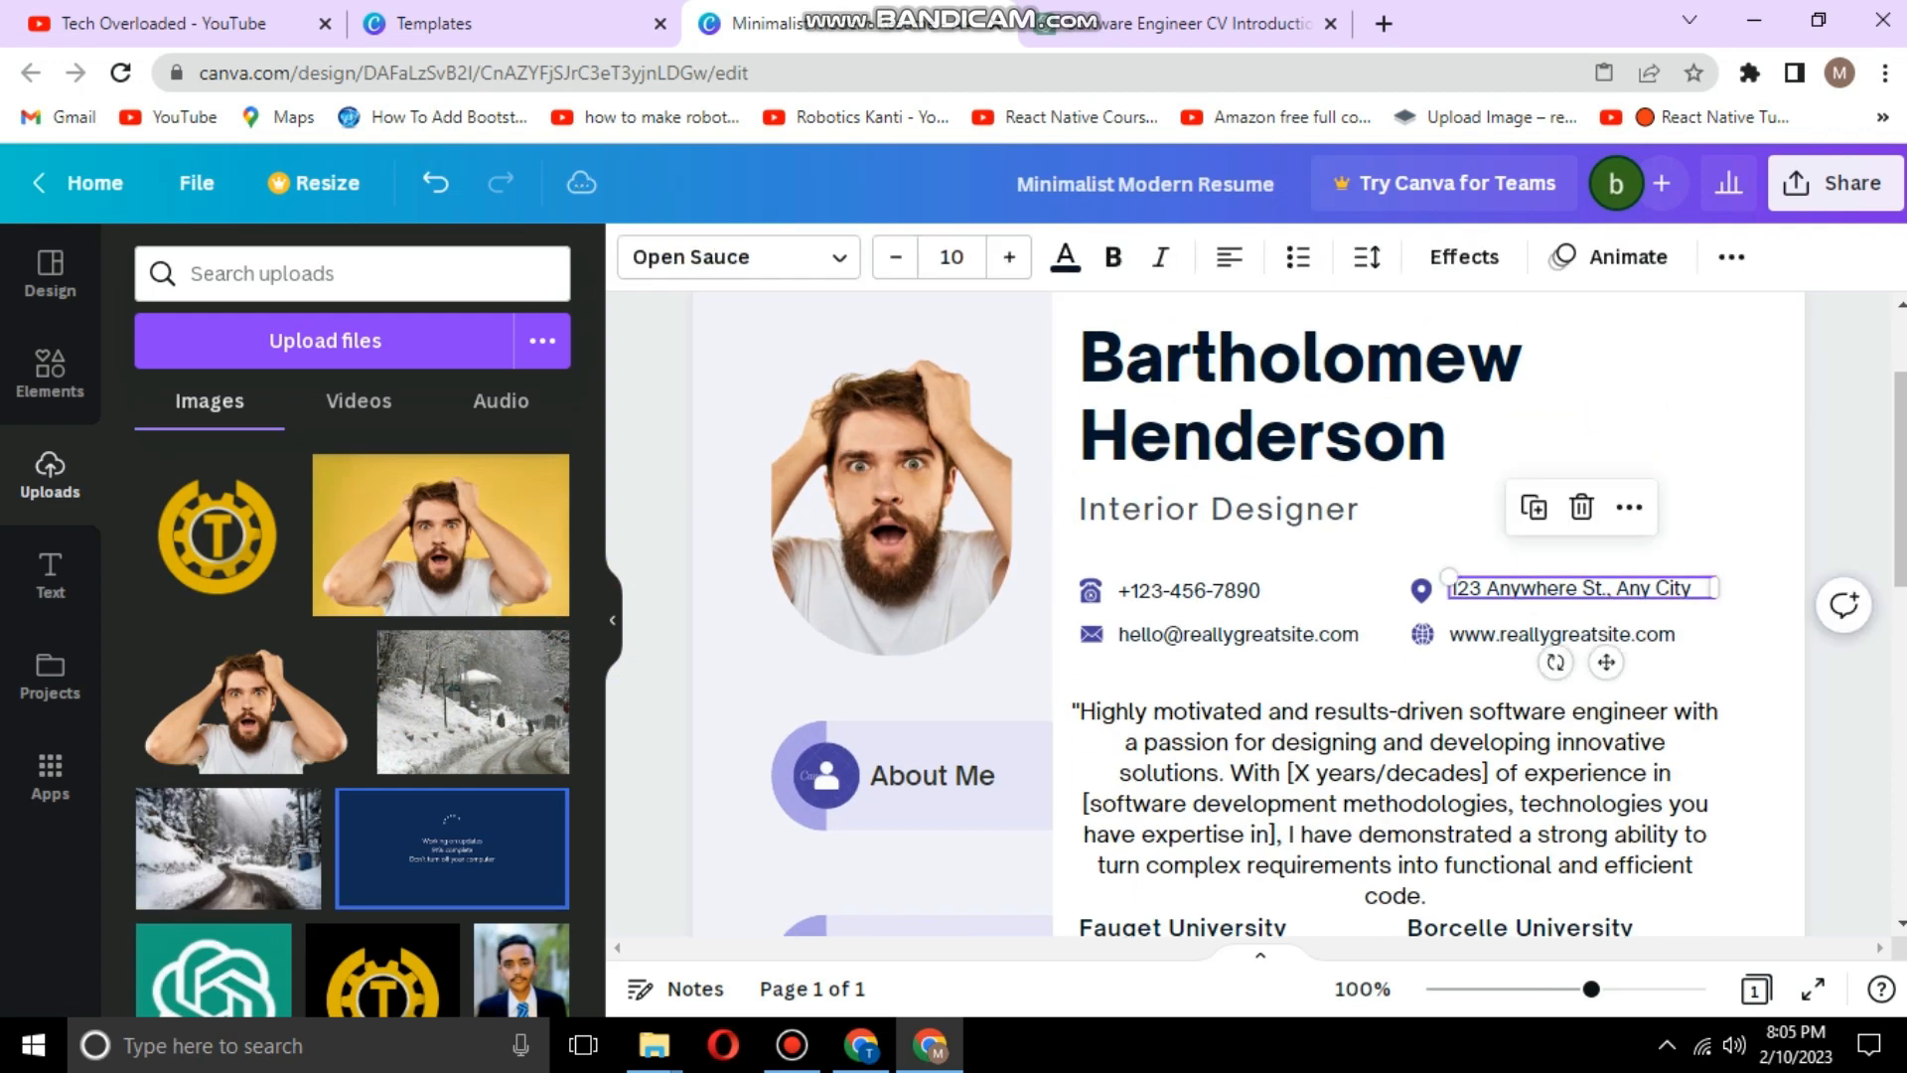
key(ctrl+a)
text(gfyhyfhf)
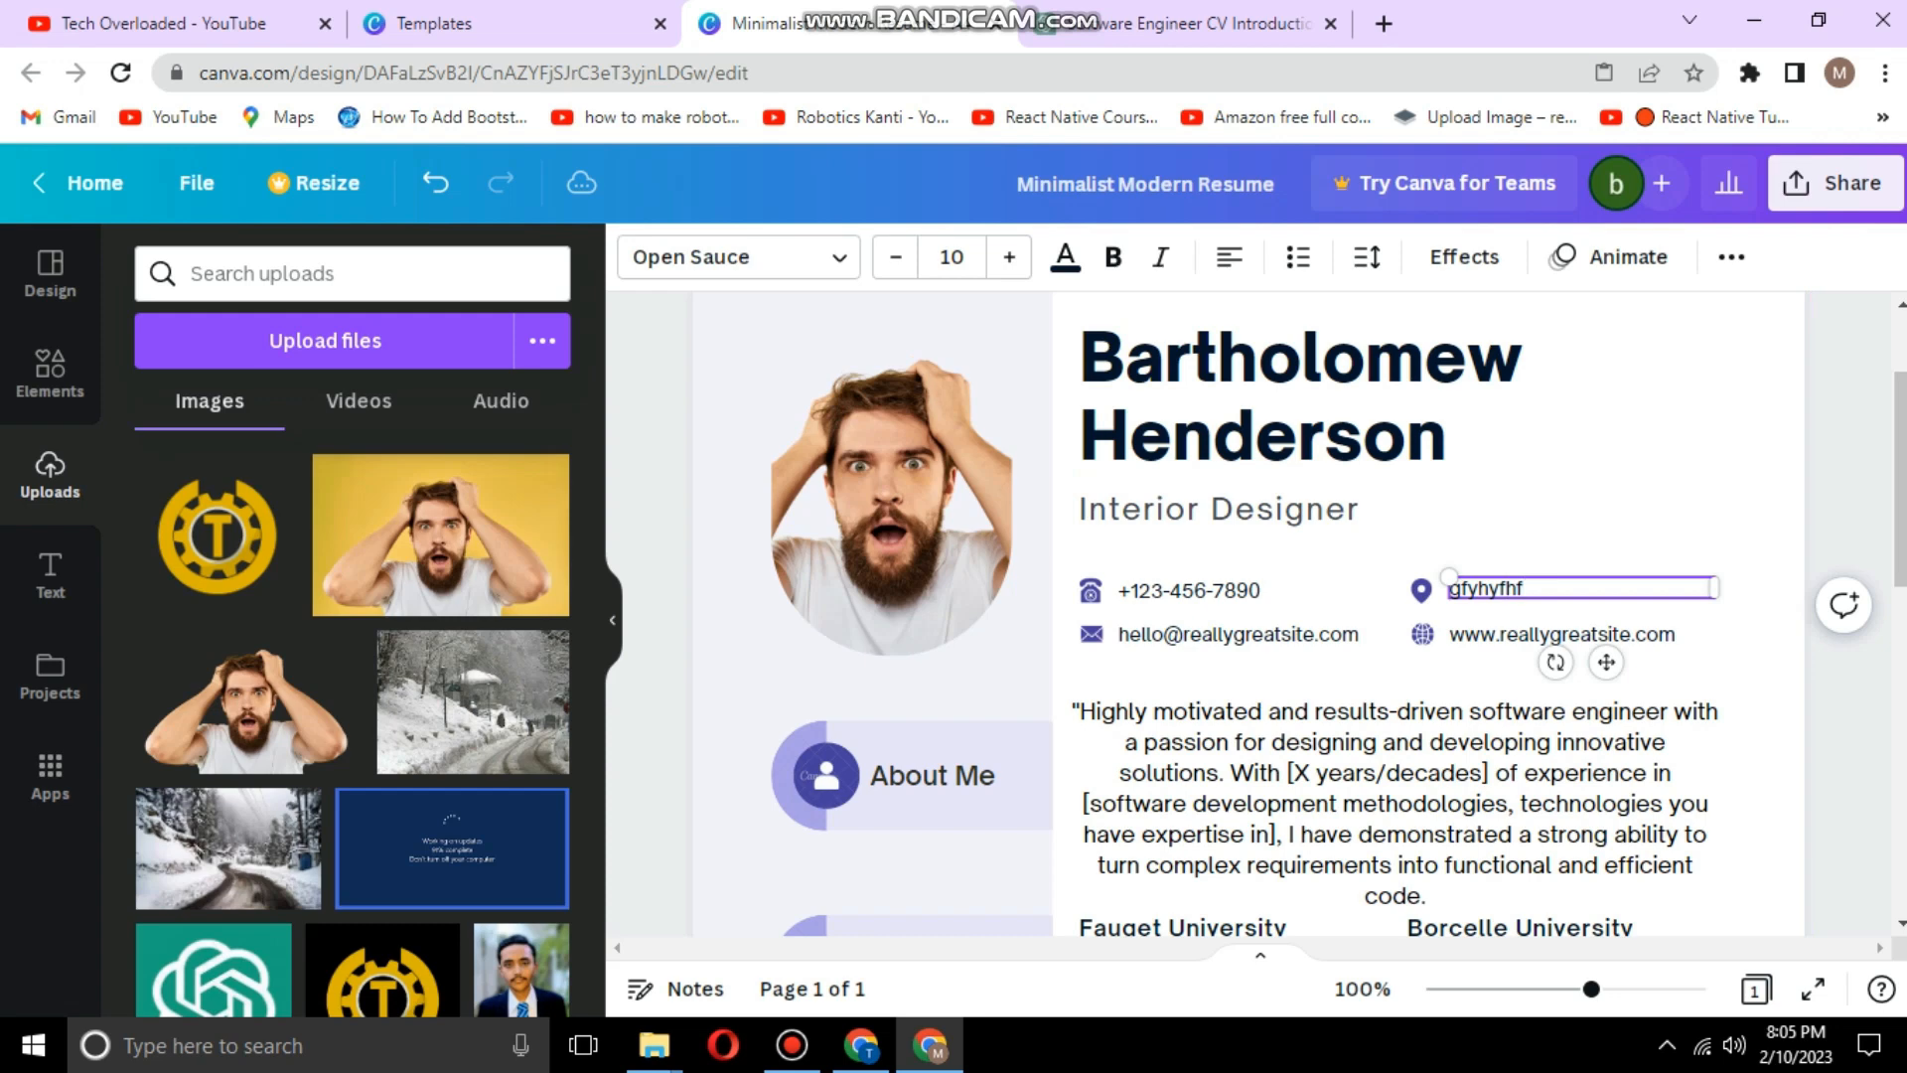
click(1847, 467)
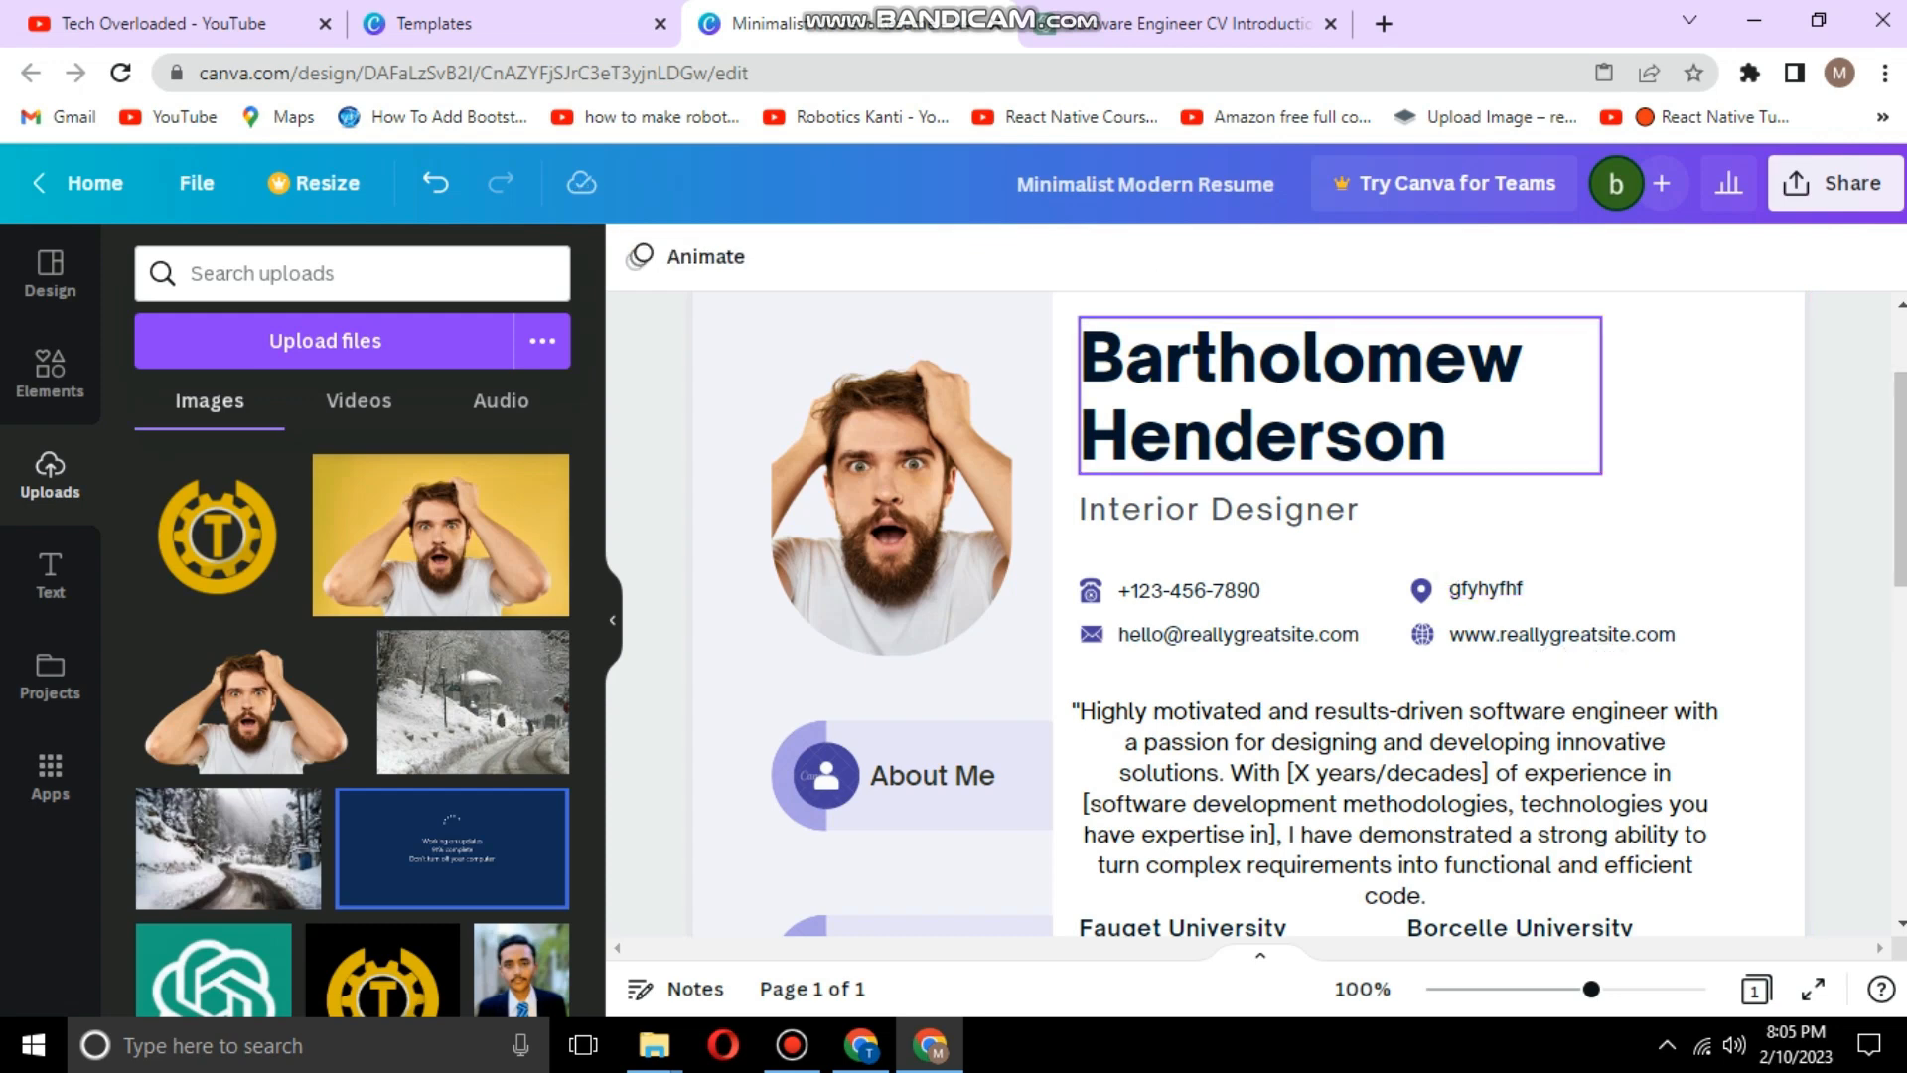
Step: Shorten the Digital design skill bar to about 40 percent of its track and extend the Interior Design bar to full length
scroll(1251, 616, down, 5)
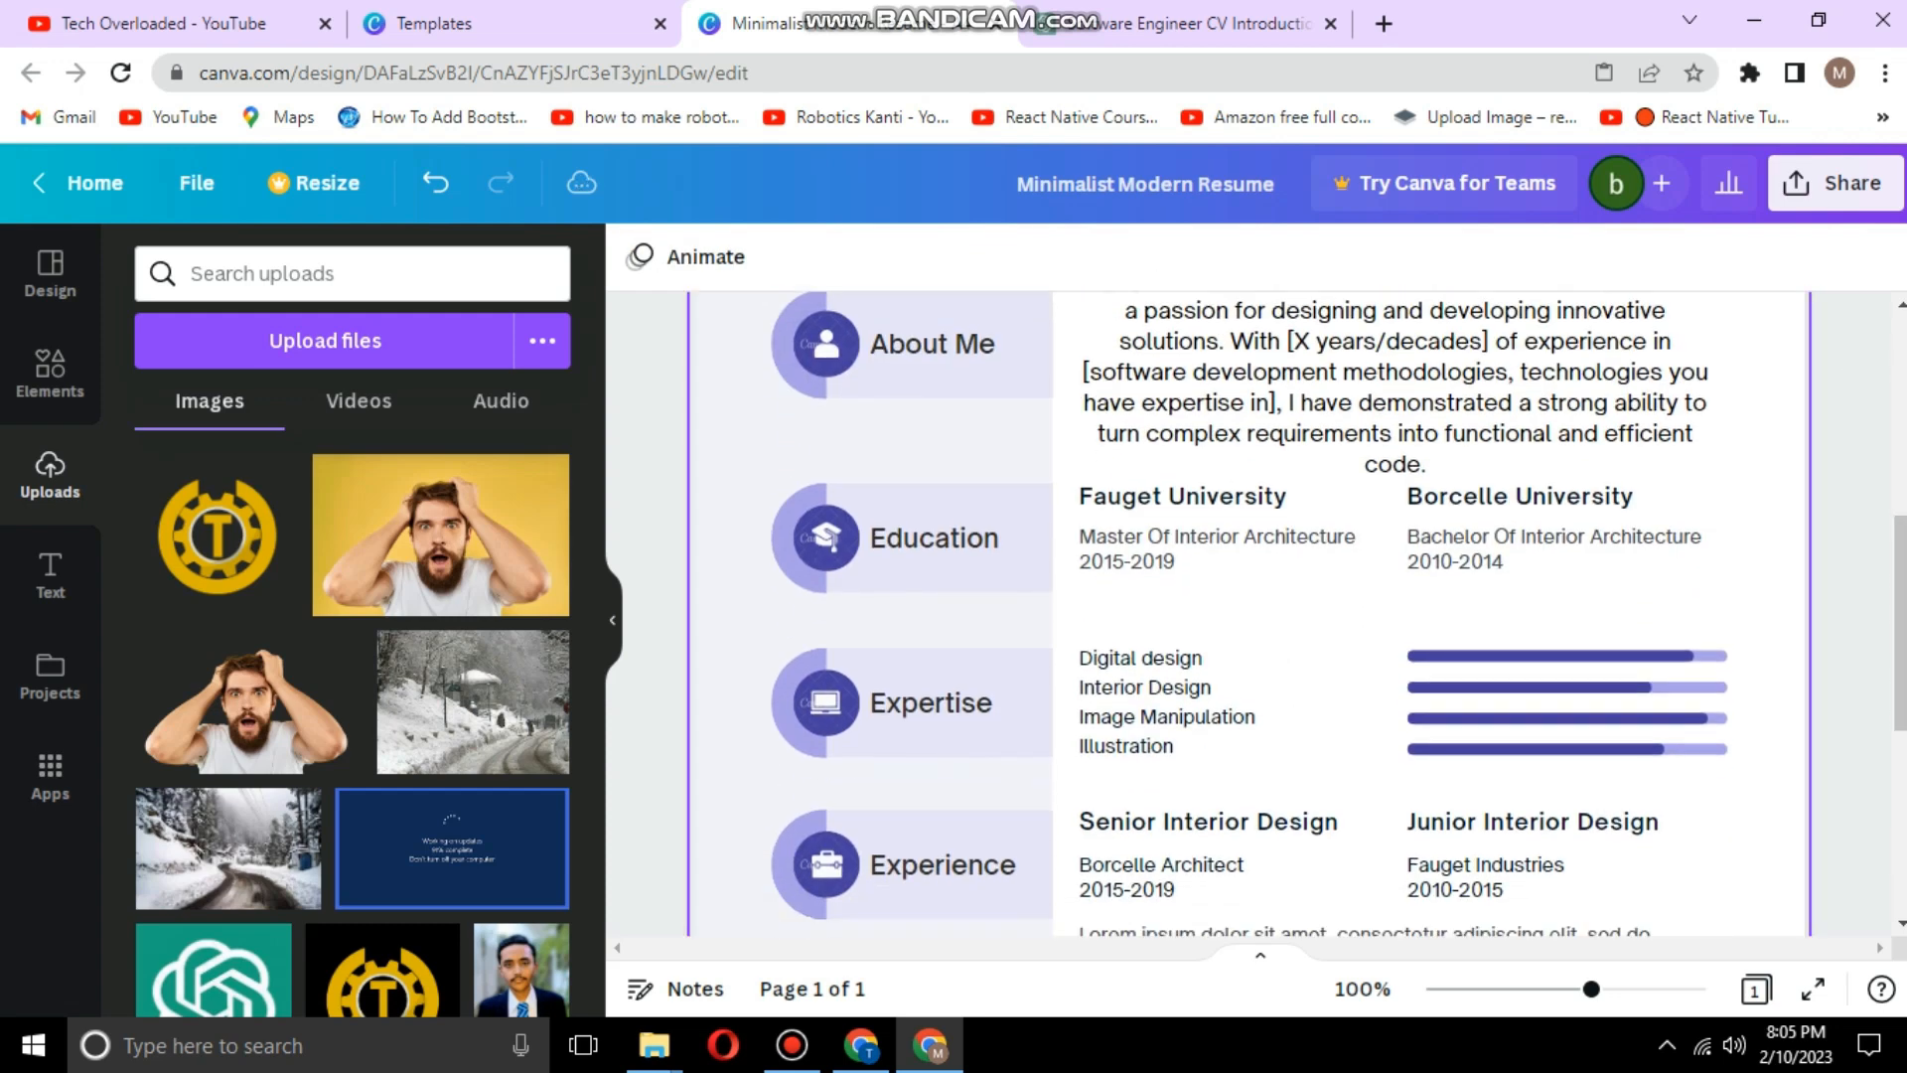
click(1549, 655)
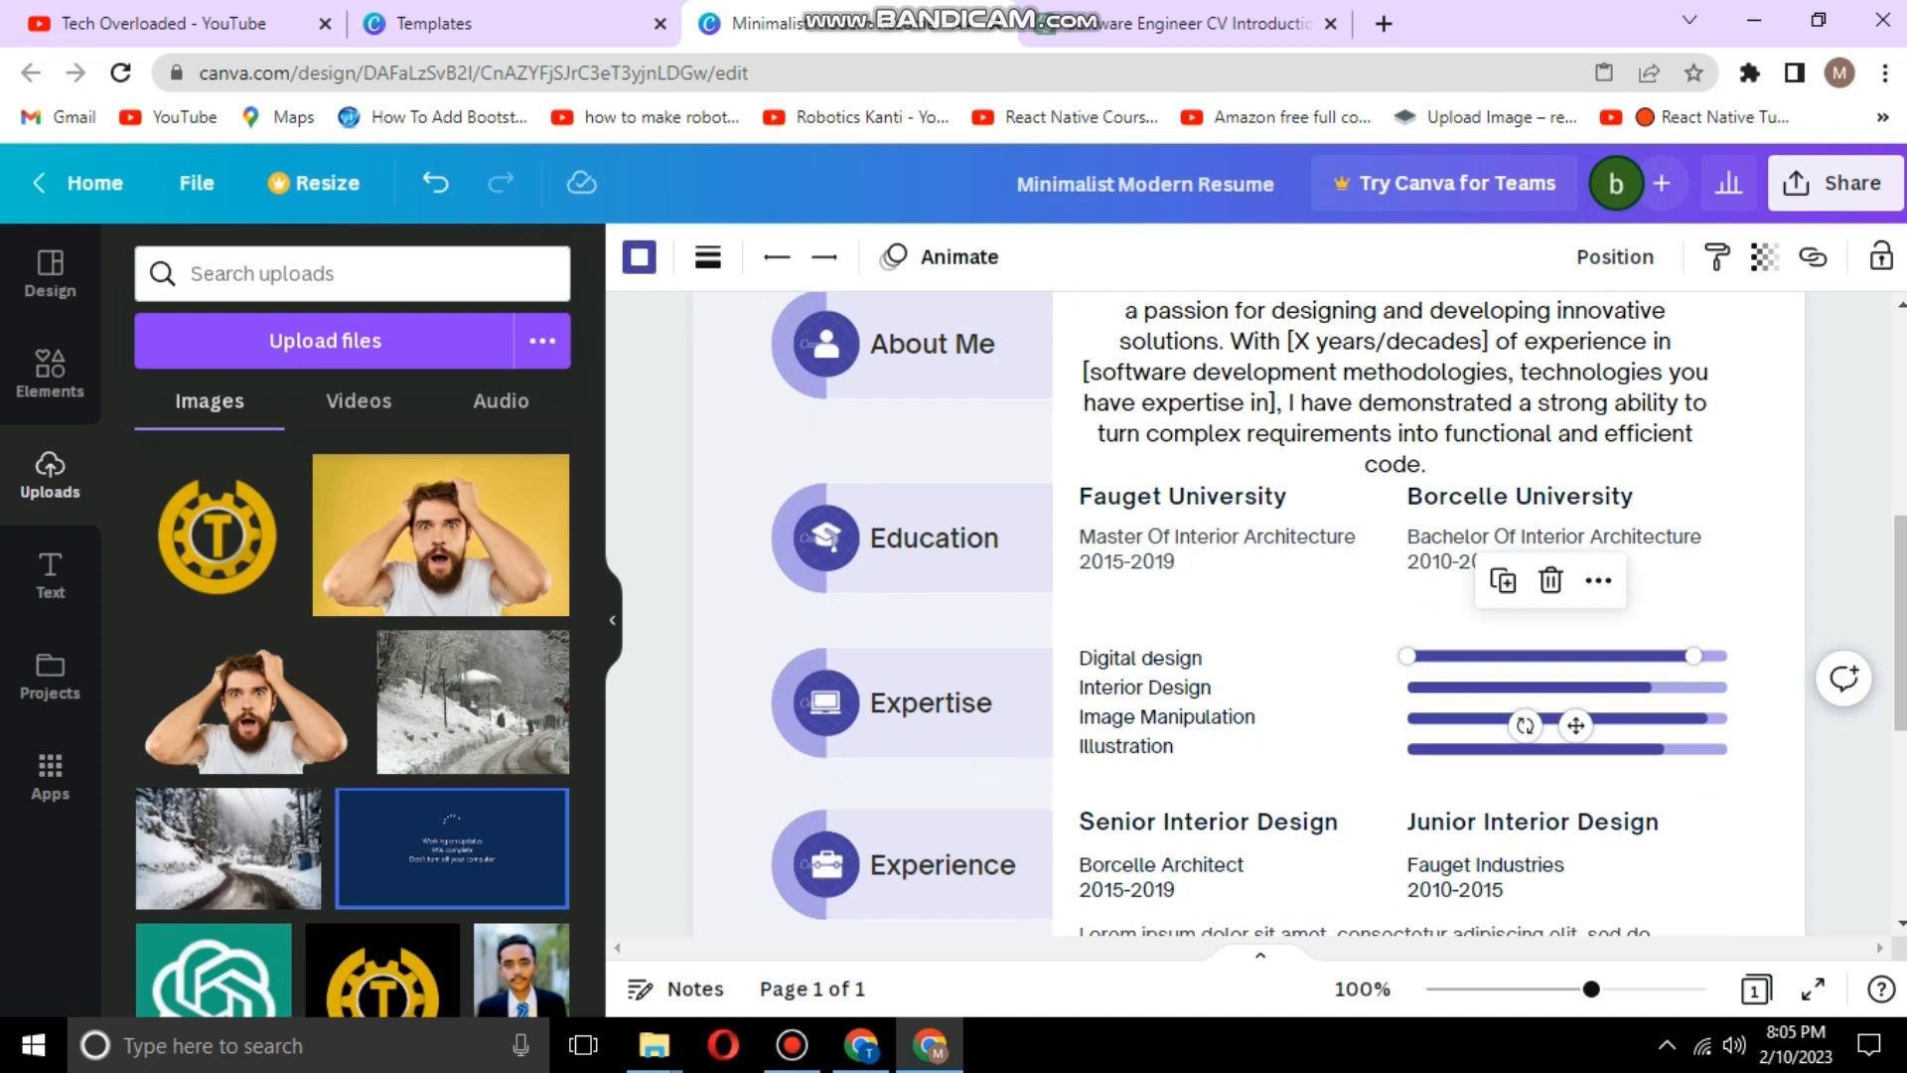
drag(1693, 656, 1535, 656)
click(1536, 686)
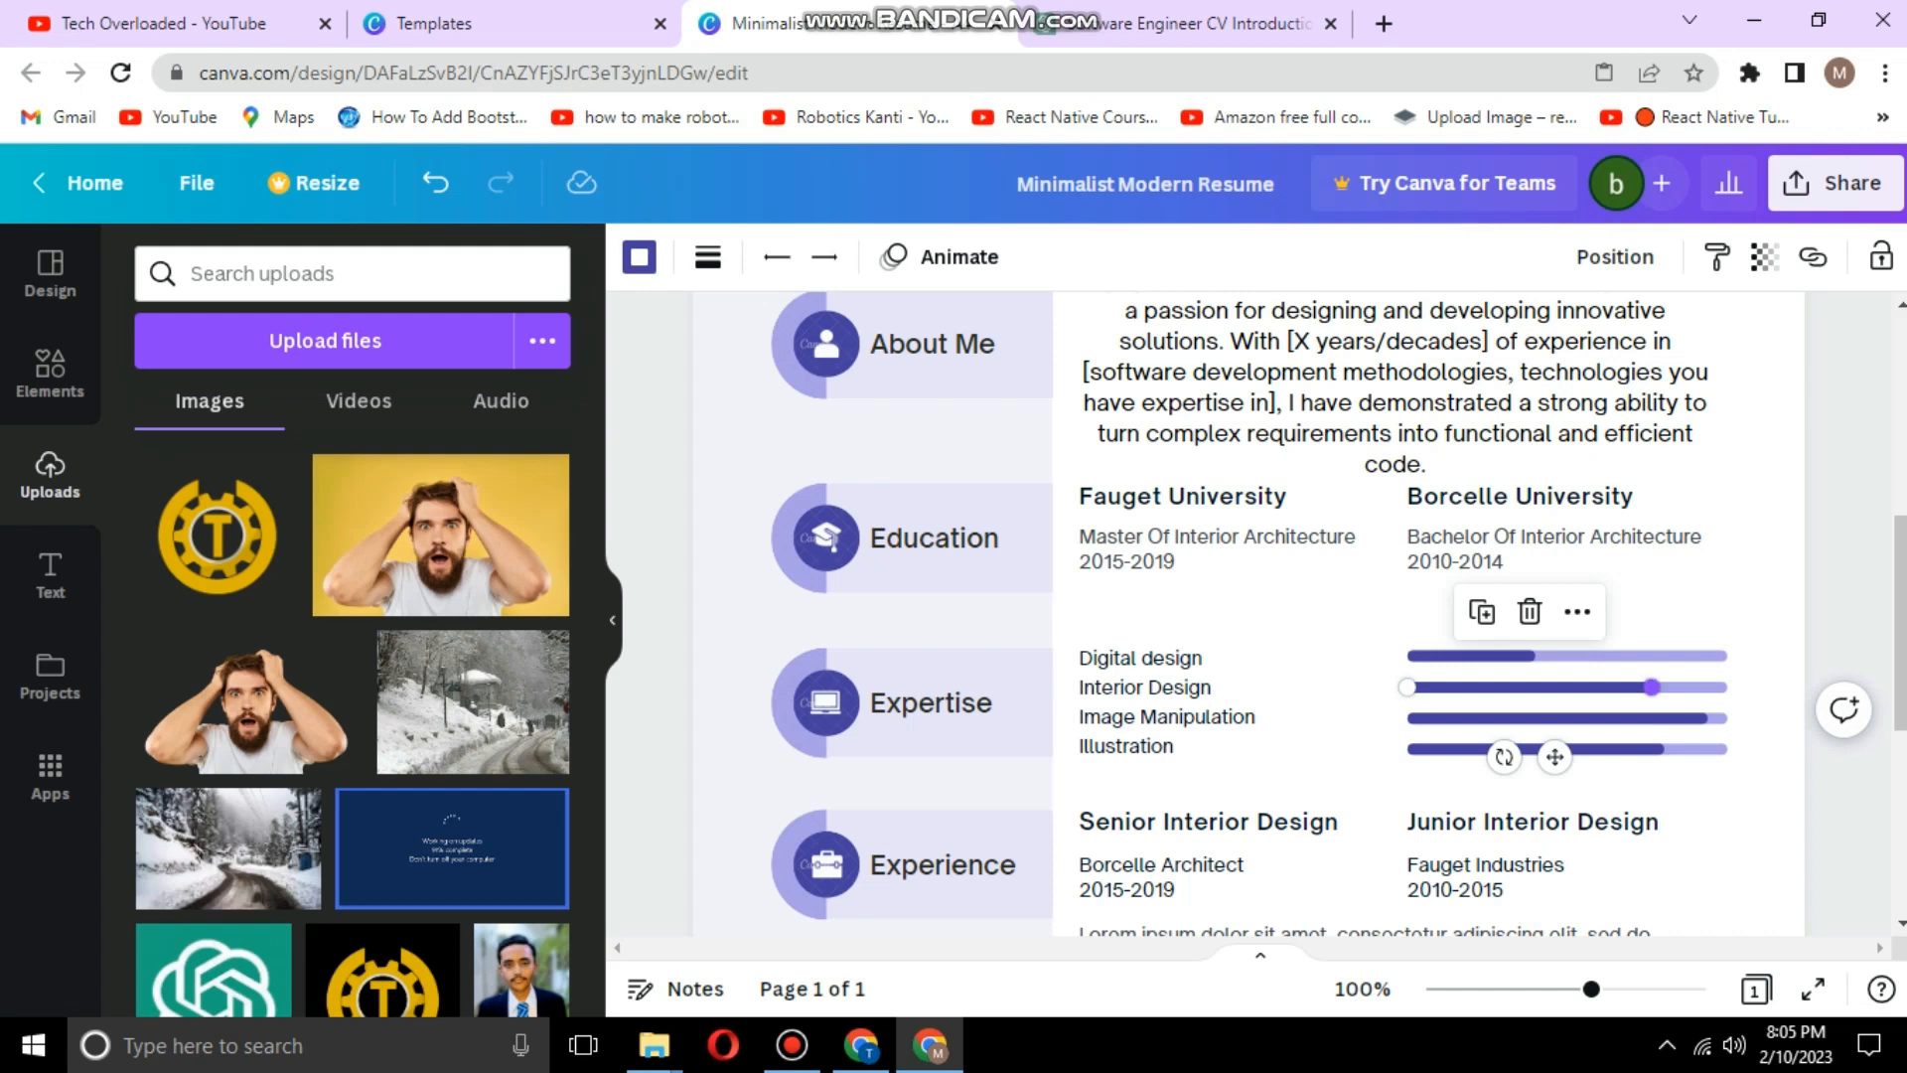
drag(1651, 686, 1728, 687)
key(Escape)
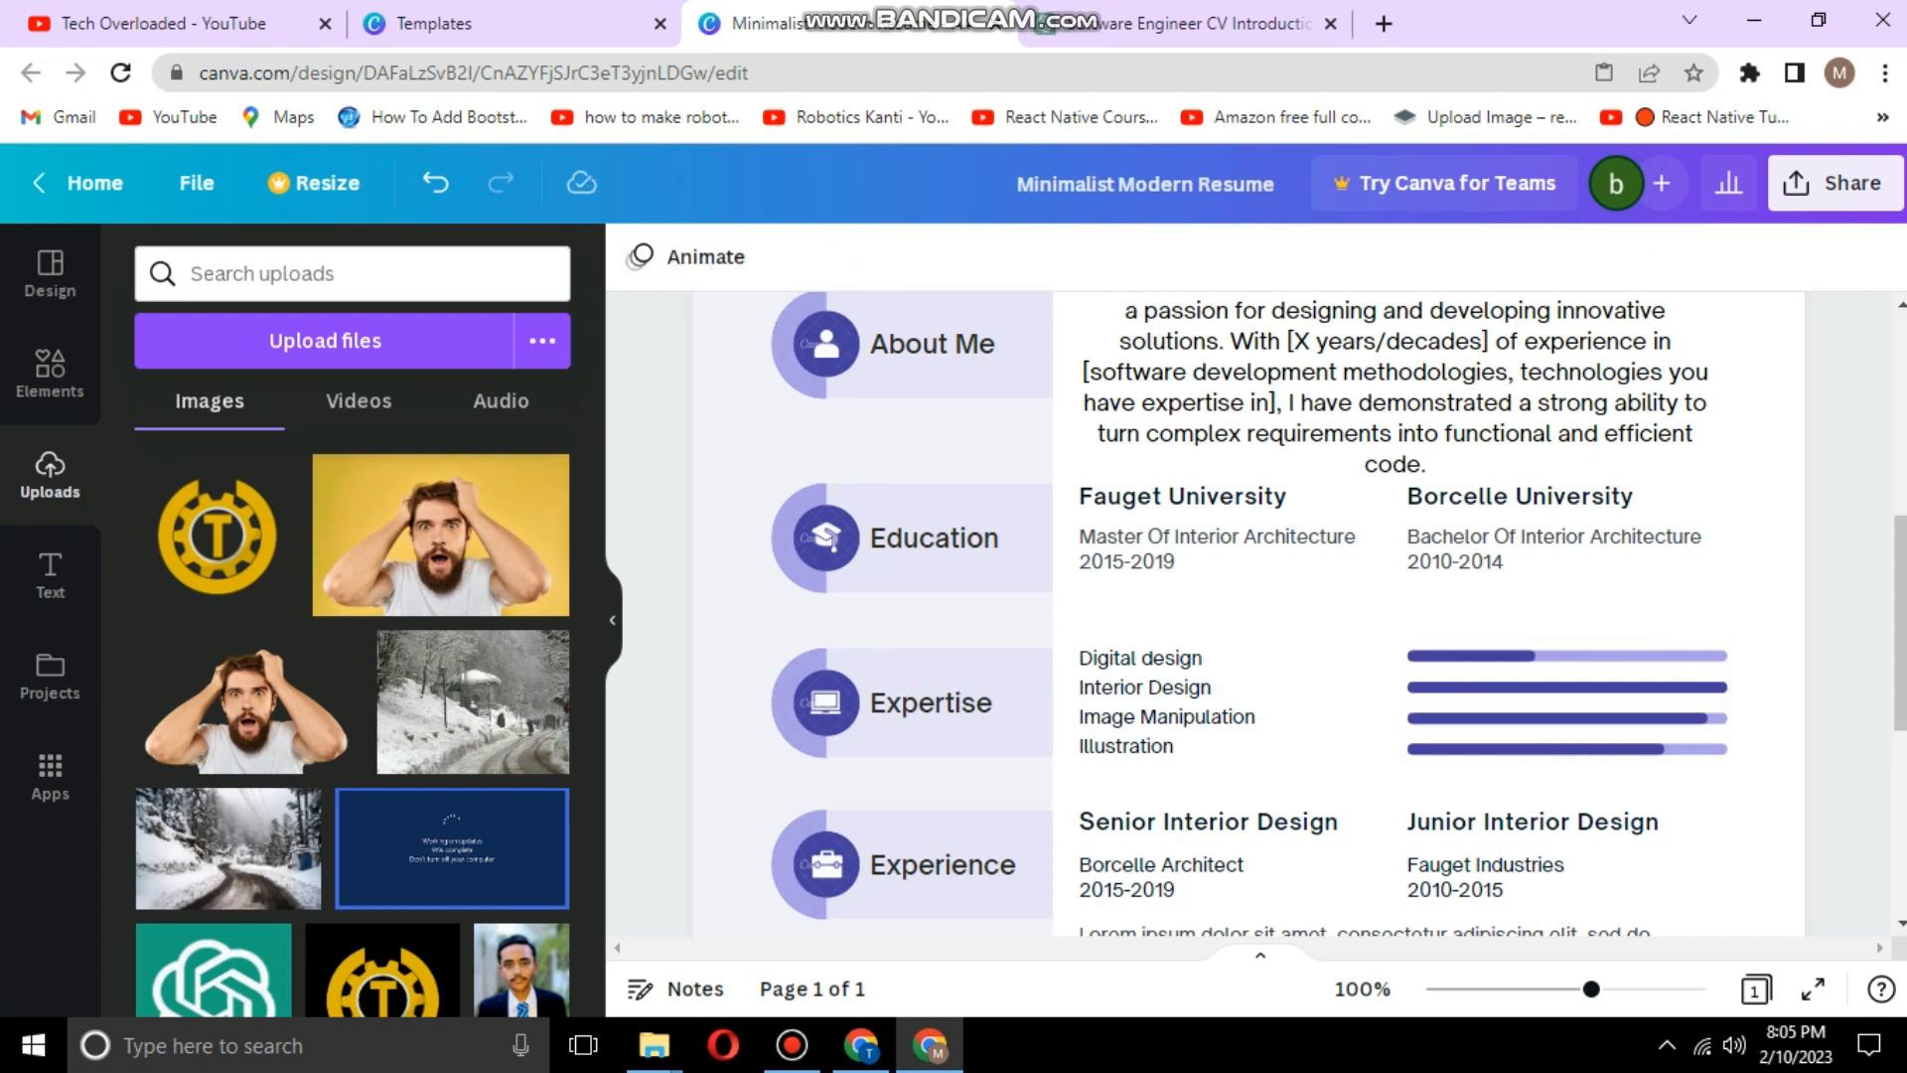
Step: Try to download the resume design with the PDF Standard file type
key(ctrl+minus)
key(ctrl+minus)
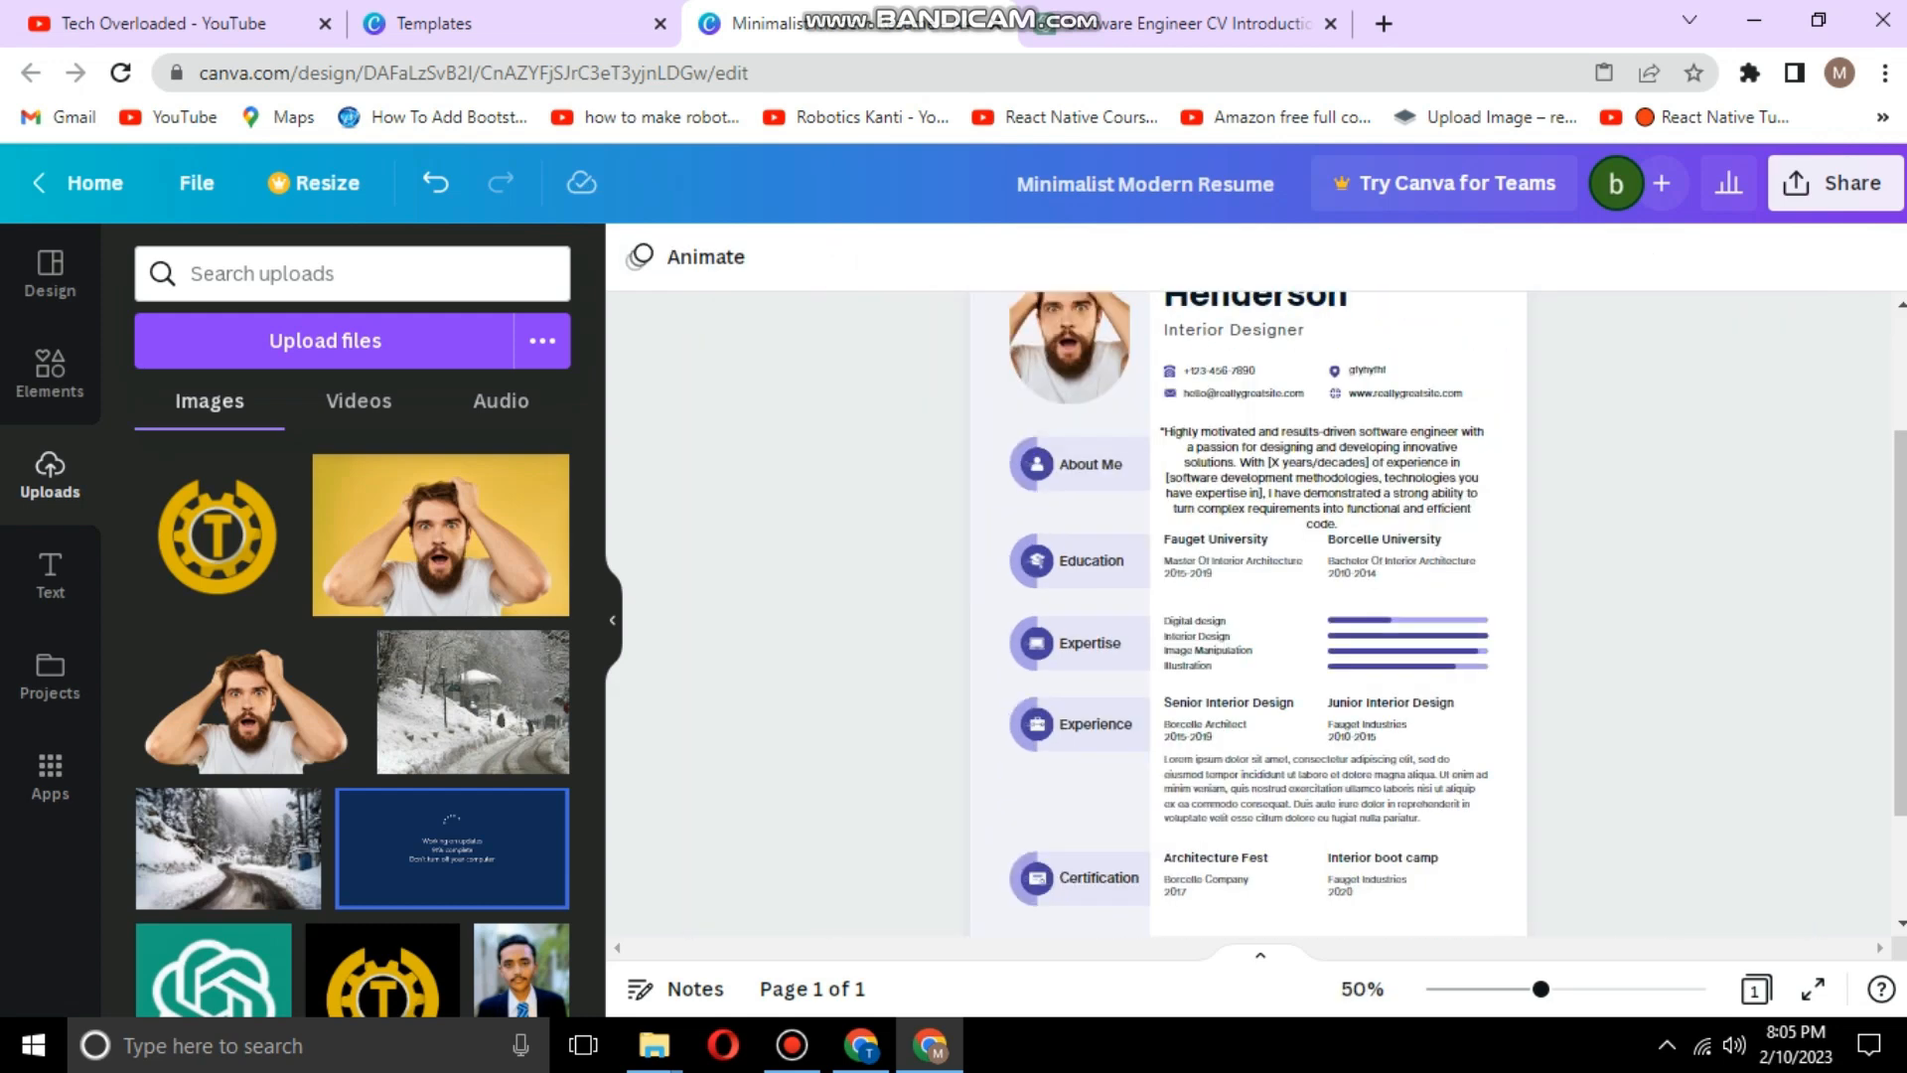
click(1835, 183)
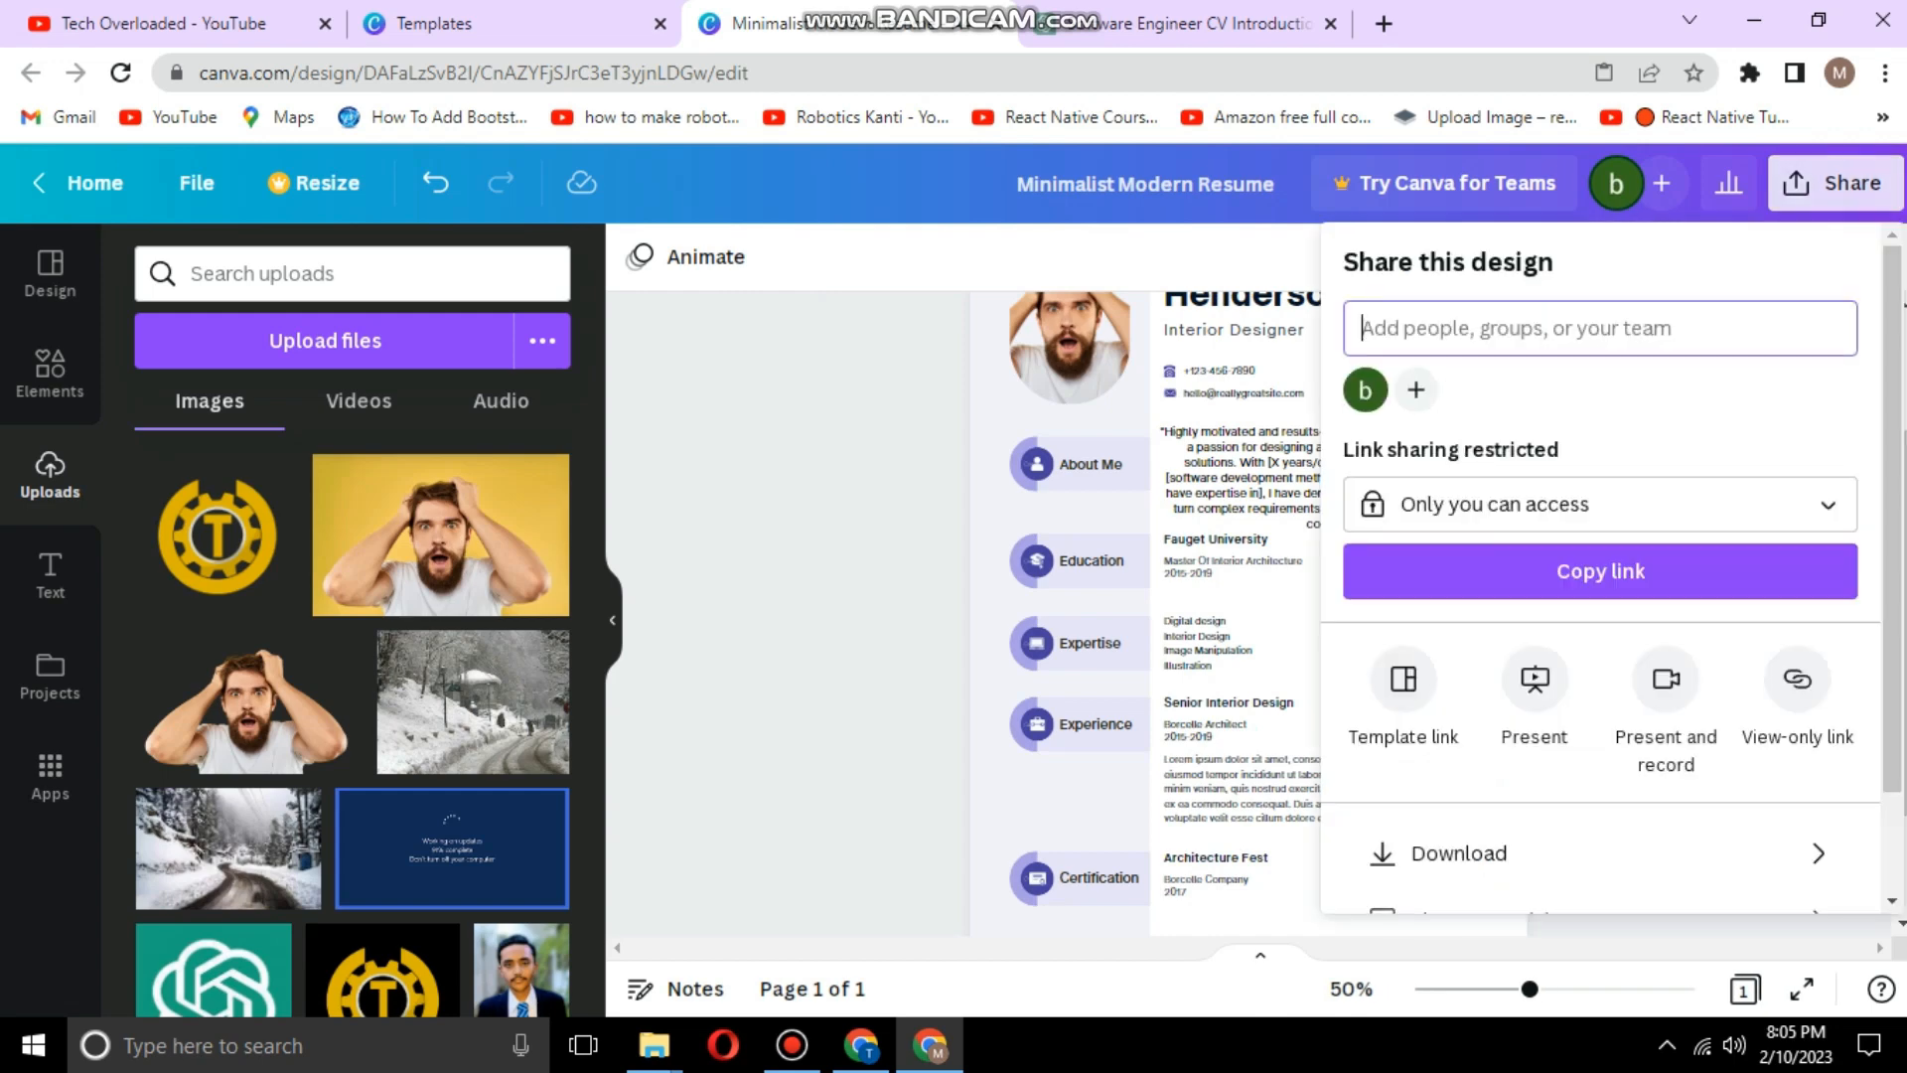
scroll(1599, 795, down, 1)
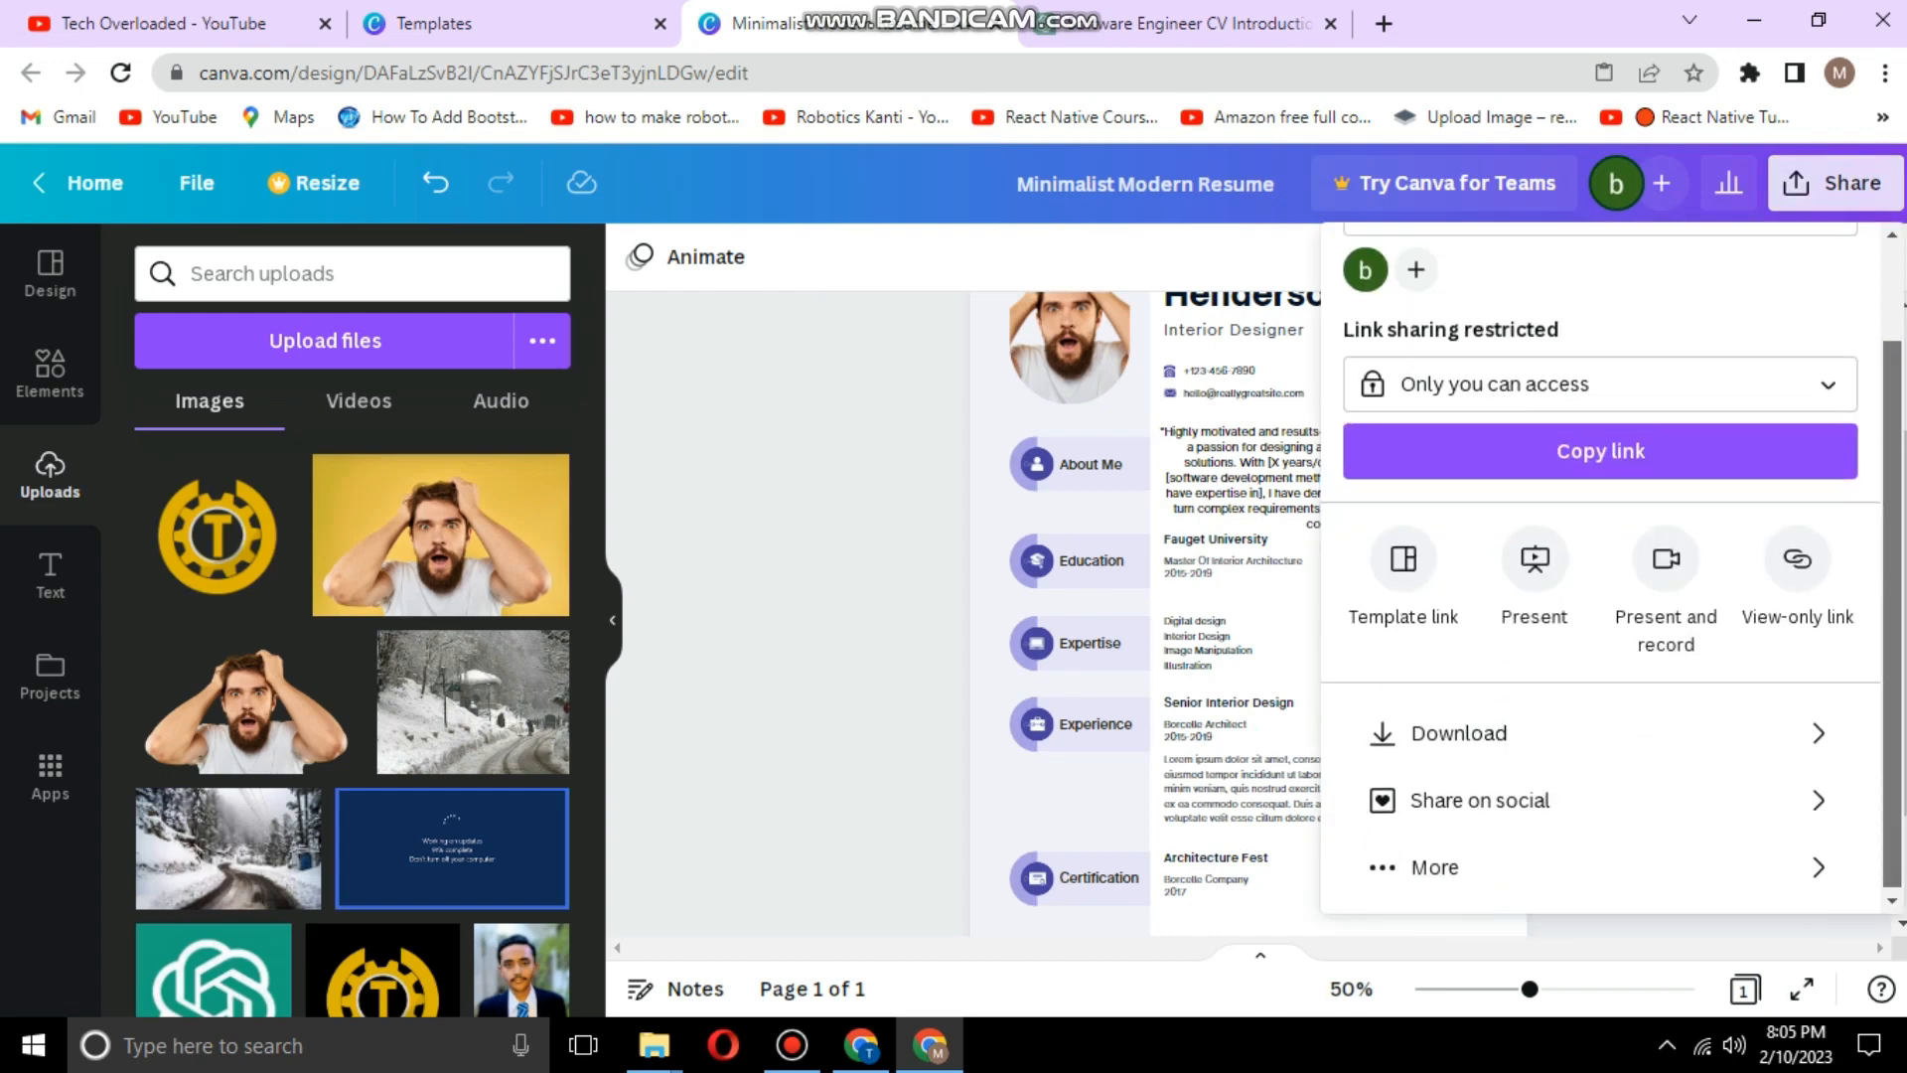
click(1599, 729)
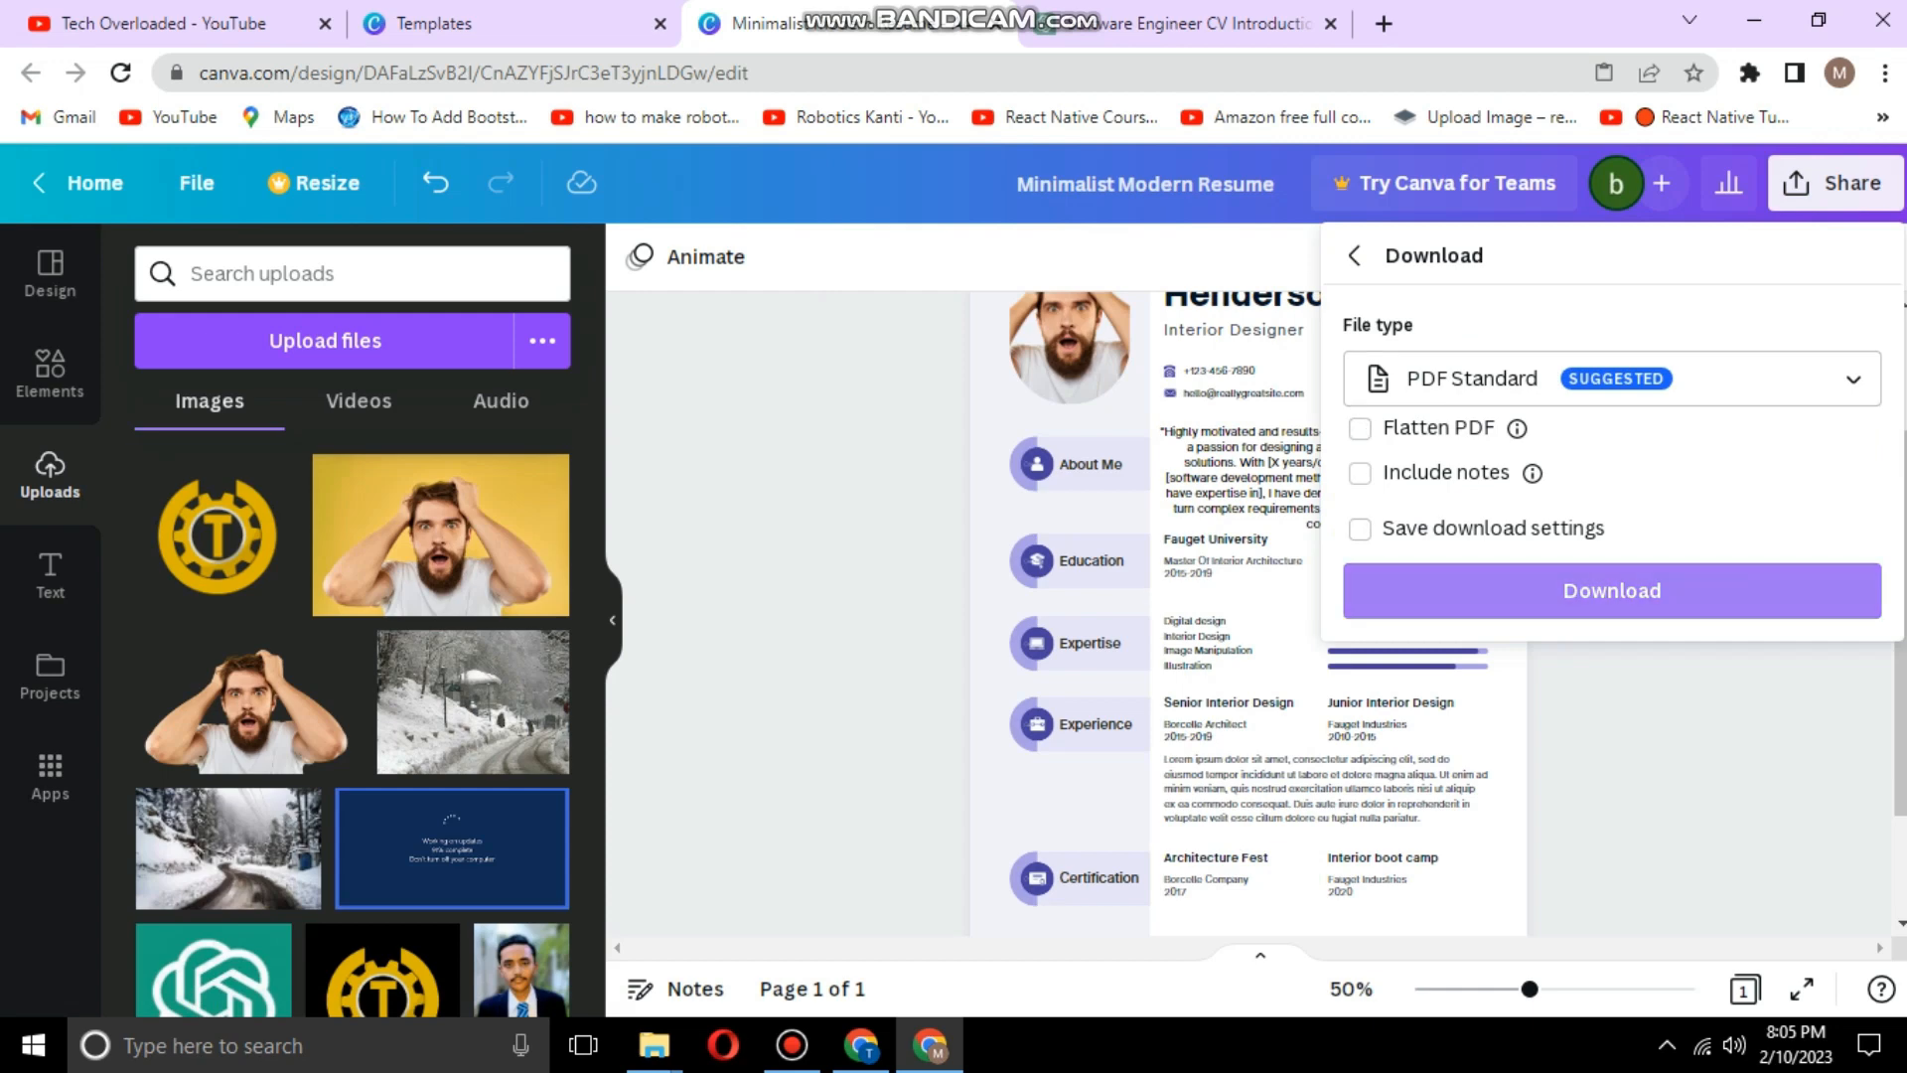
click(1612, 590)
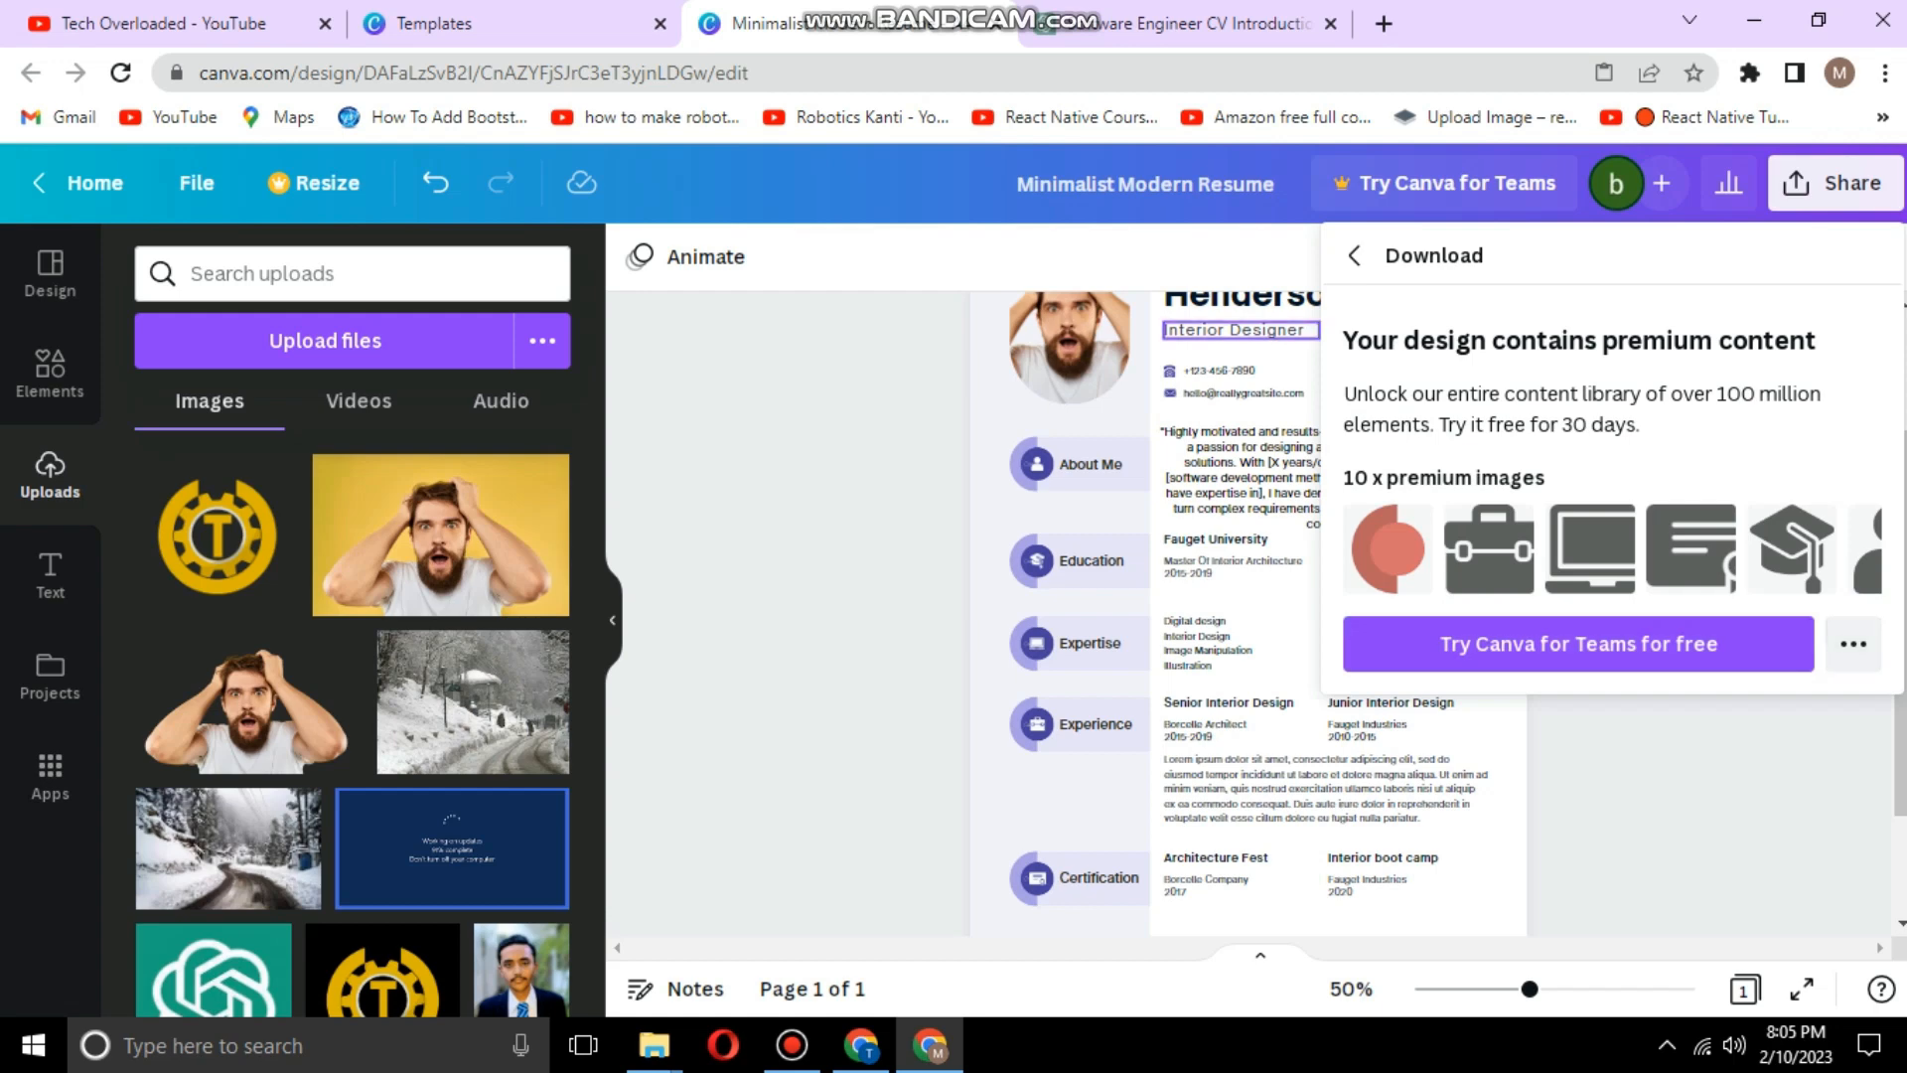
Step: Shift the portrait photo slightly to the left and down beside the resume's name heading
click(1070, 347)
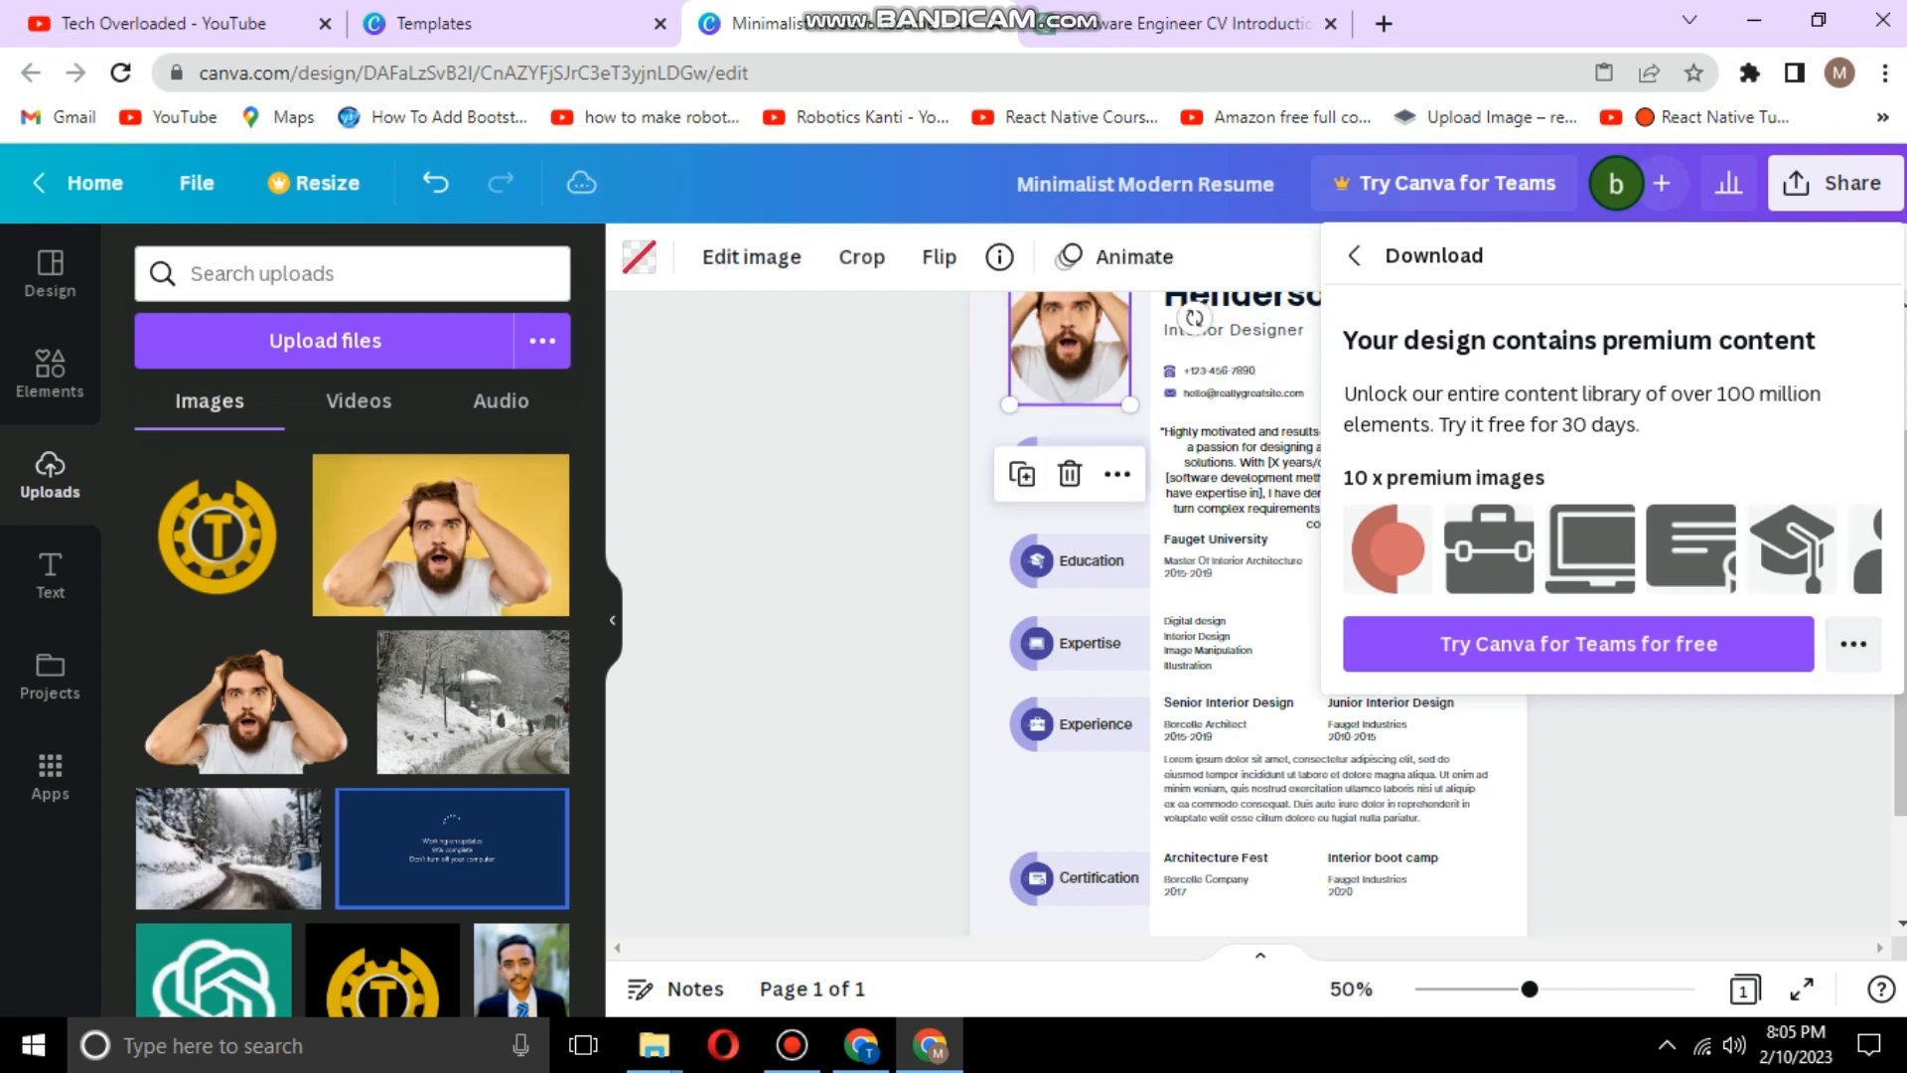
mouse_move(1069, 347)
mouse_down()
mouse_move(953, 347)
mouse_move(1093, 353)
mouse_move(1060, 350)
mouse_up()
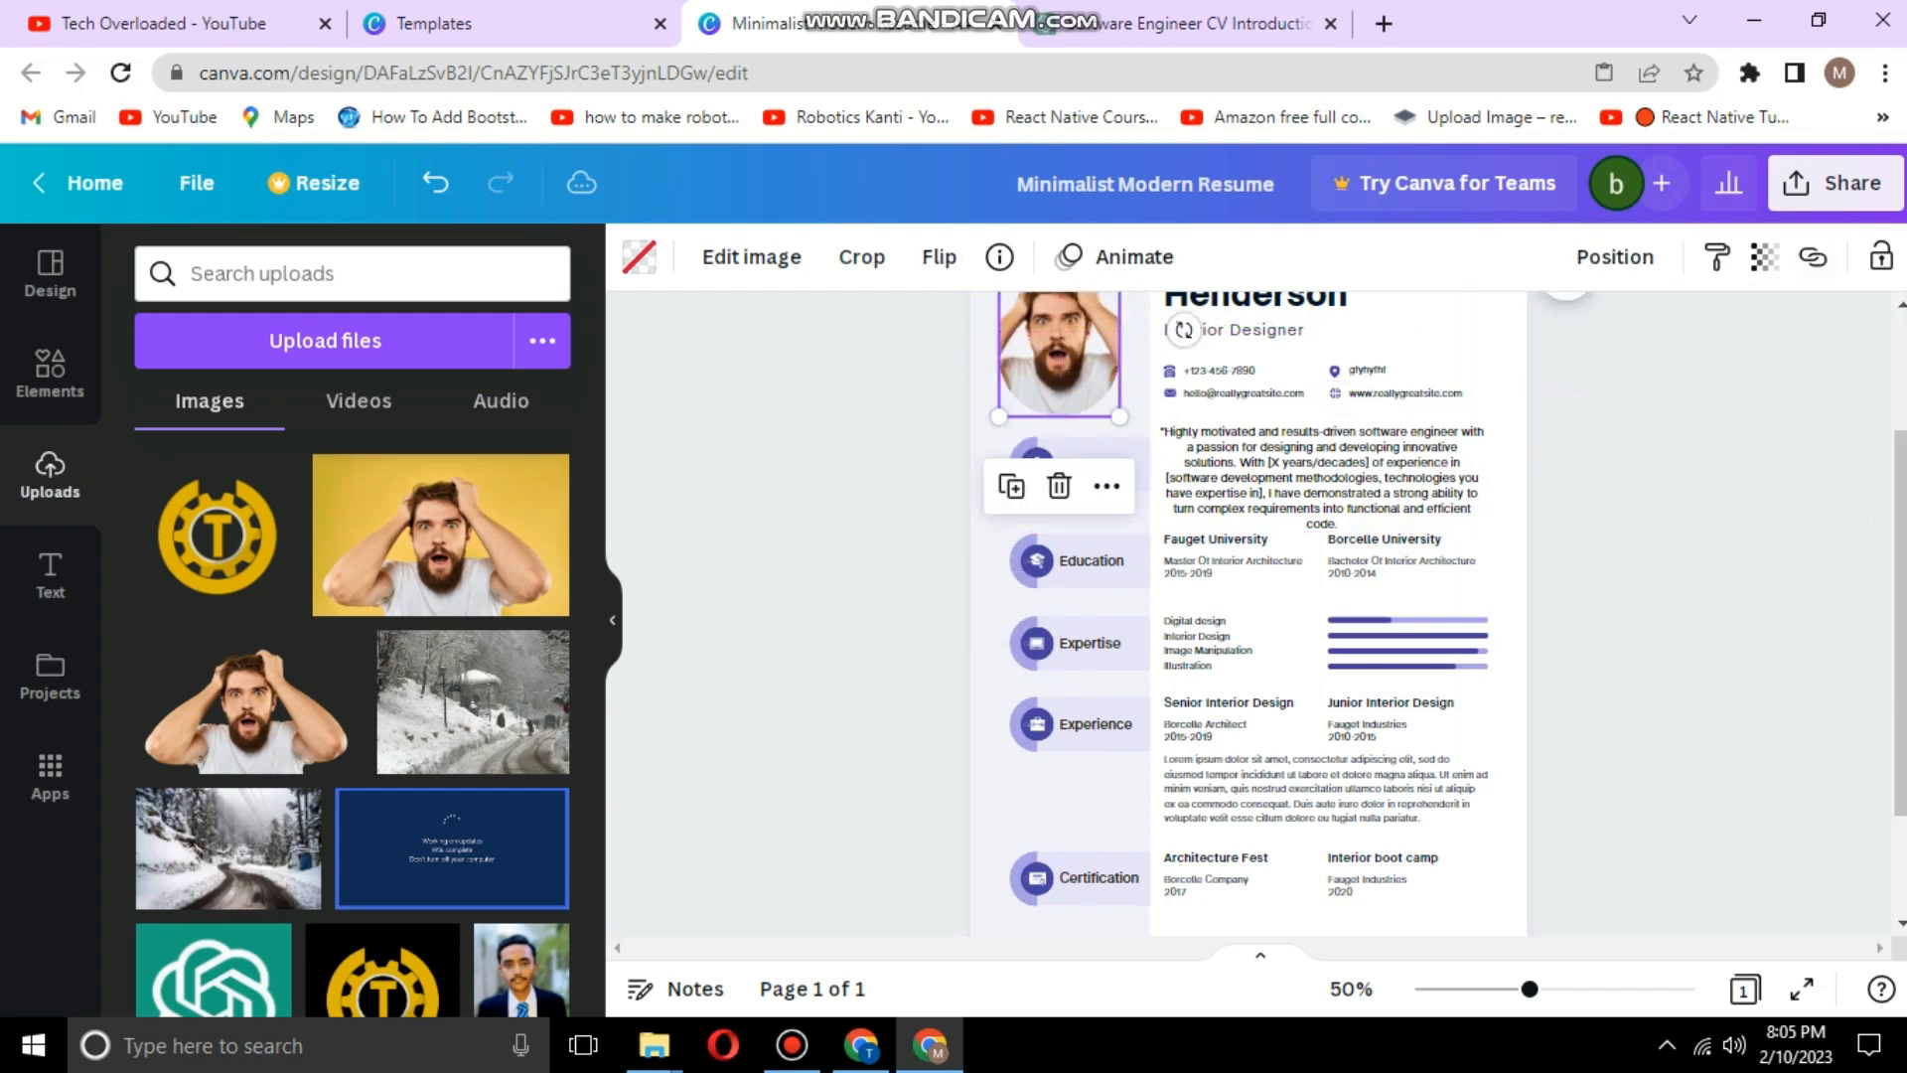
Step: Download the resume as a free watermarked draft in PDF Standard format
click(1835, 183)
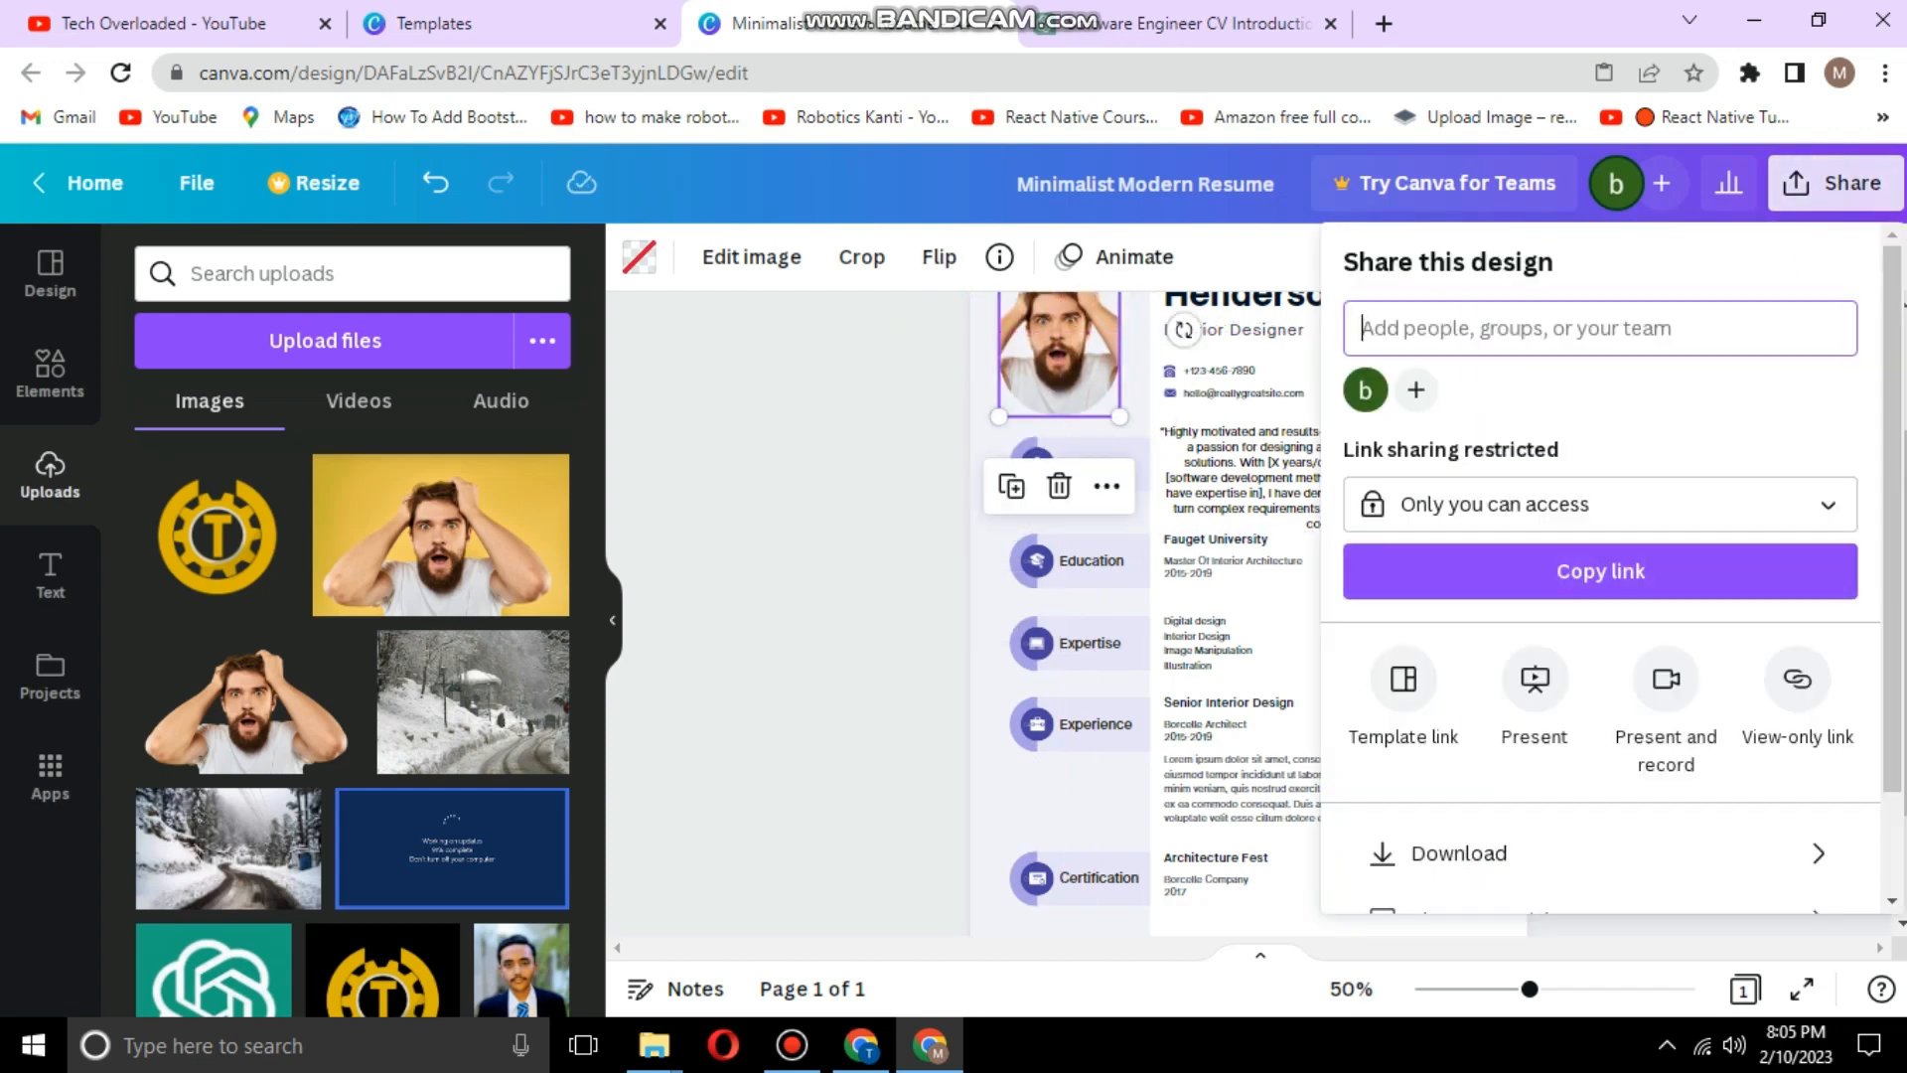
click(1459, 854)
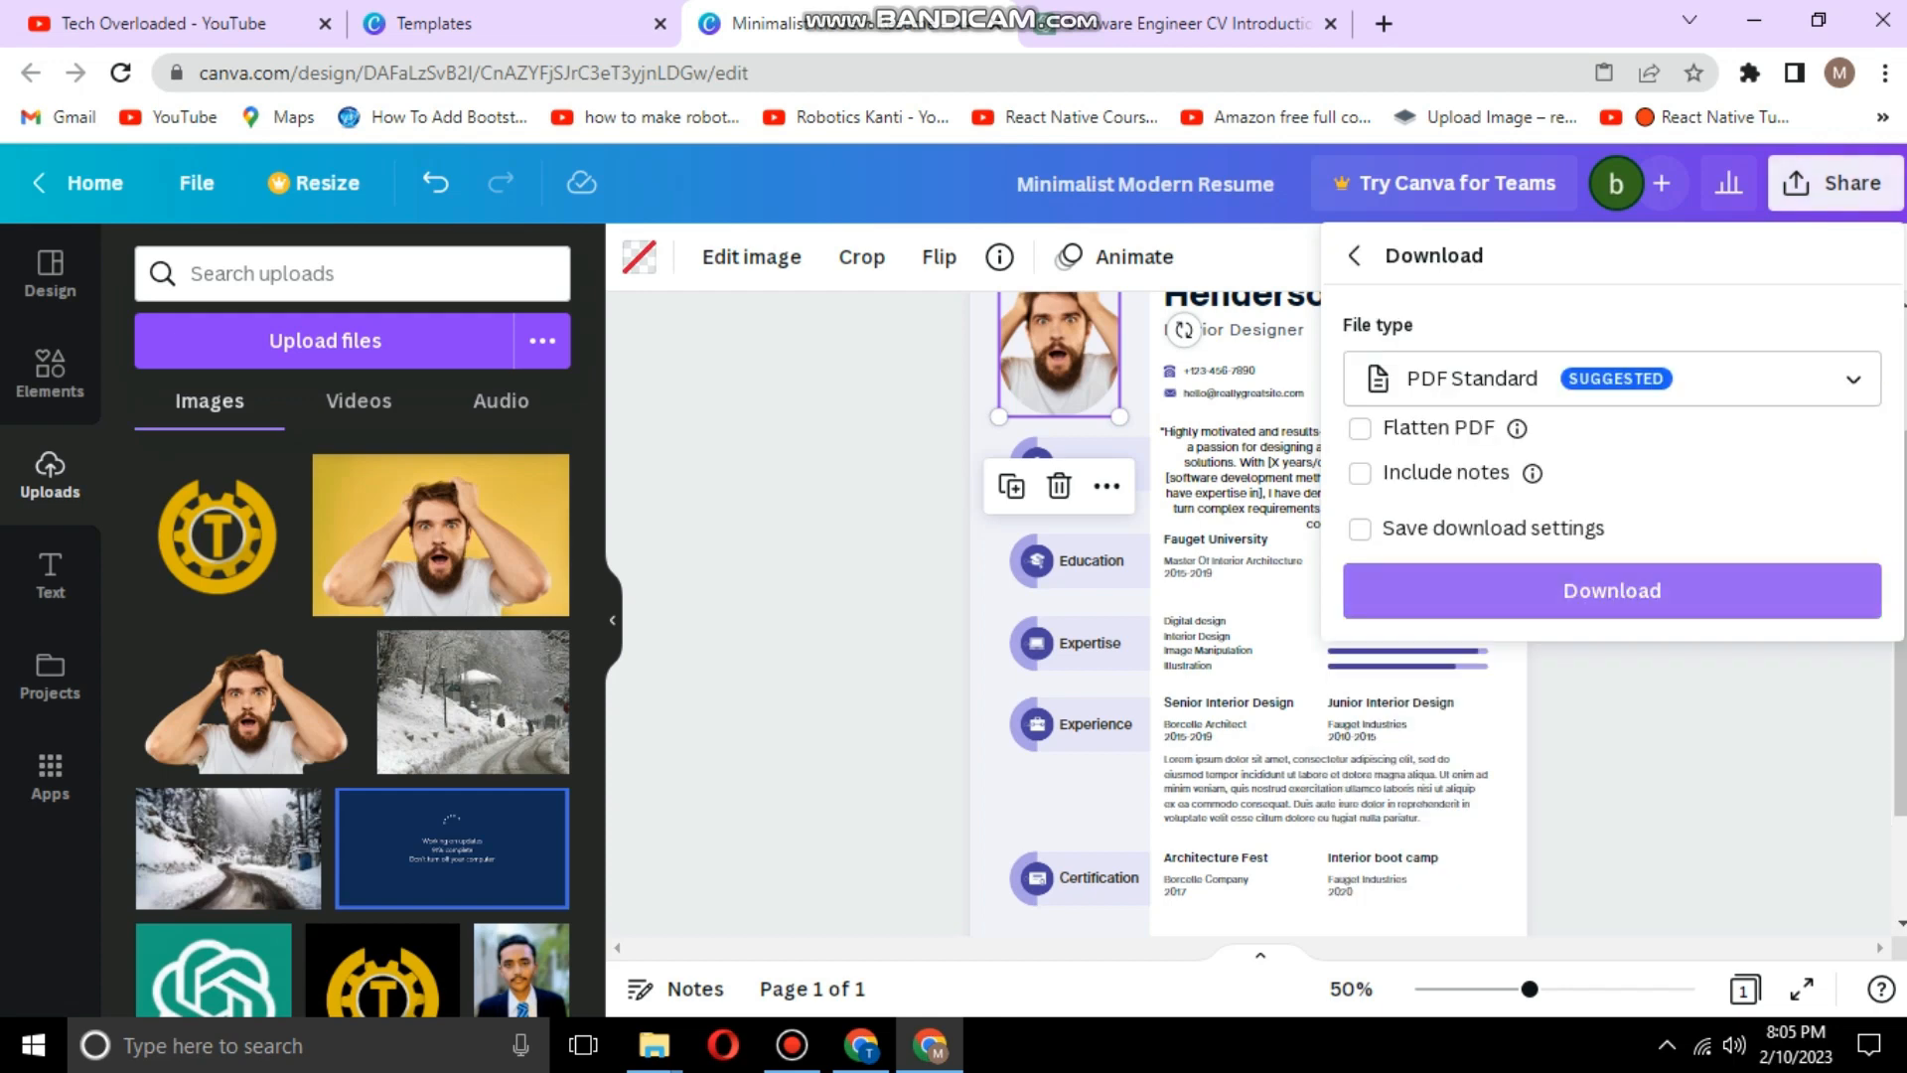
click(1612, 590)
click(1853, 644)
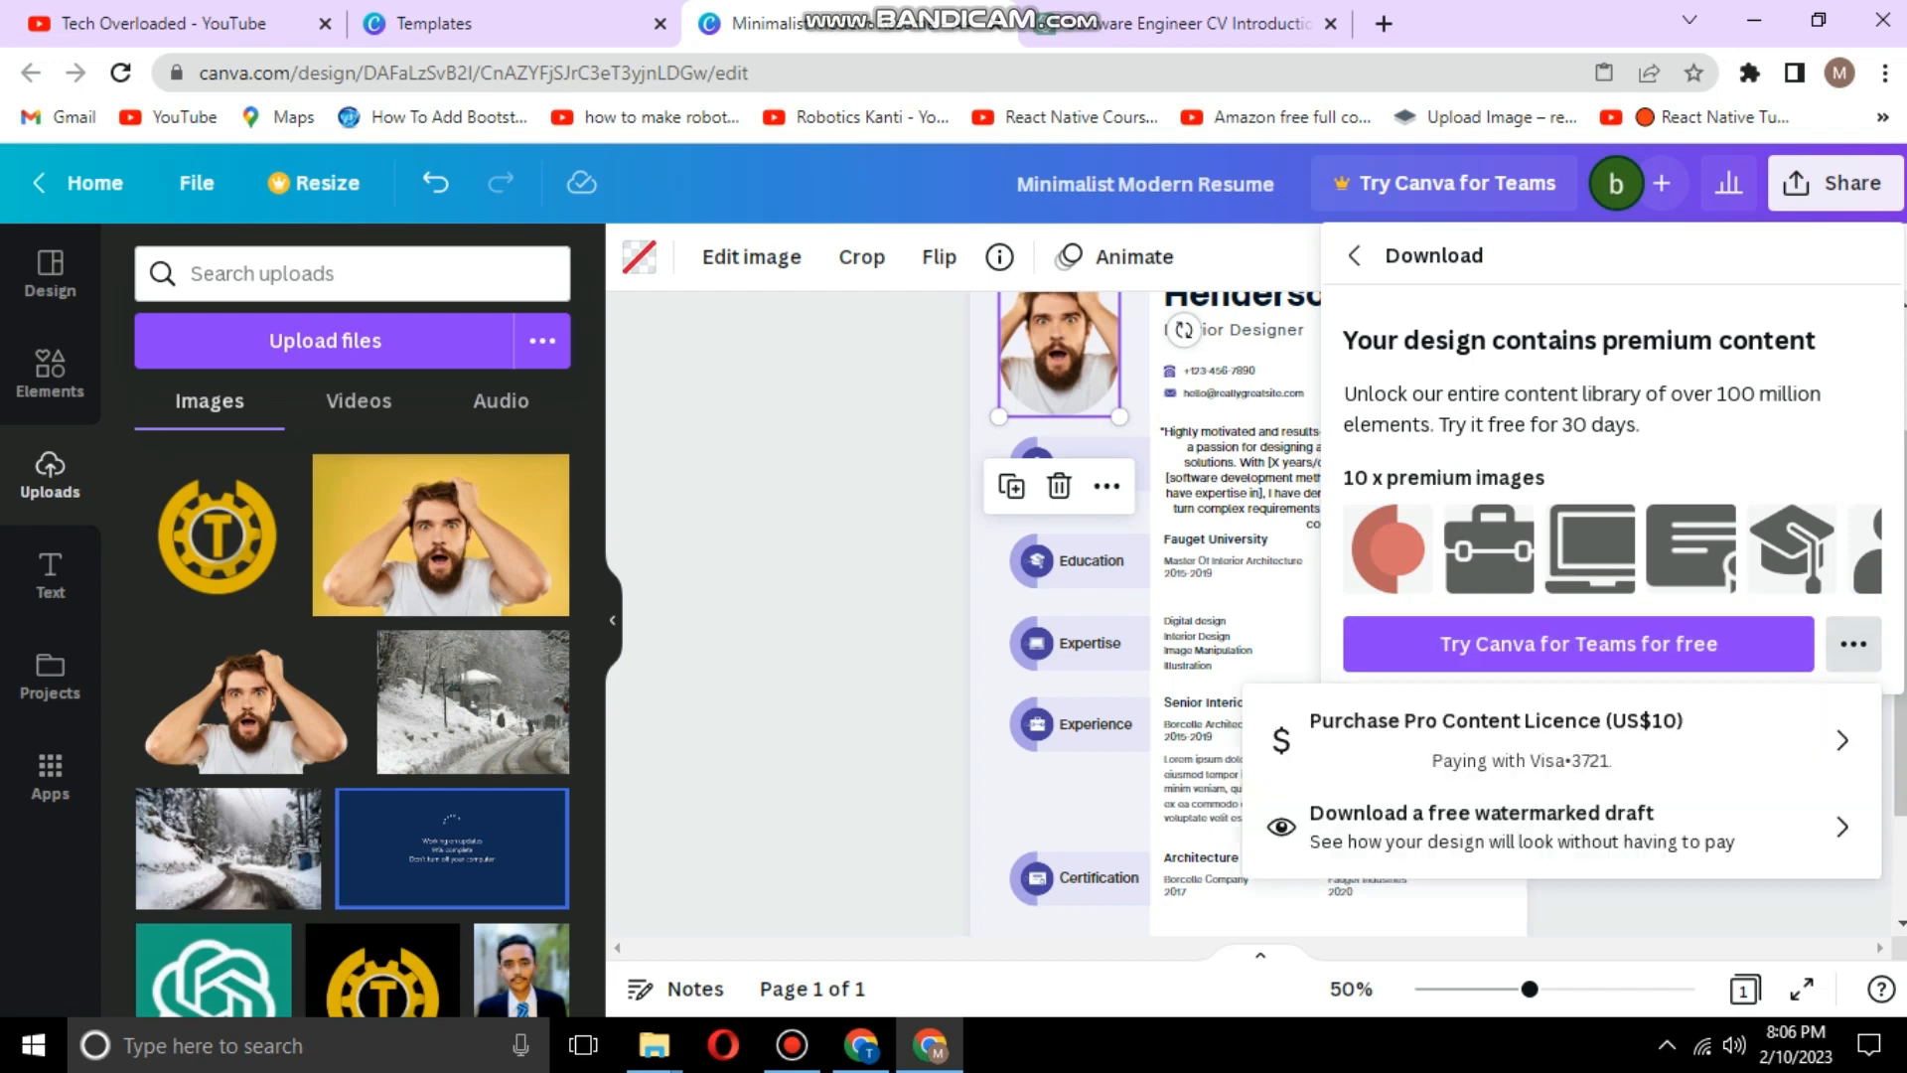
click(1490, 826)
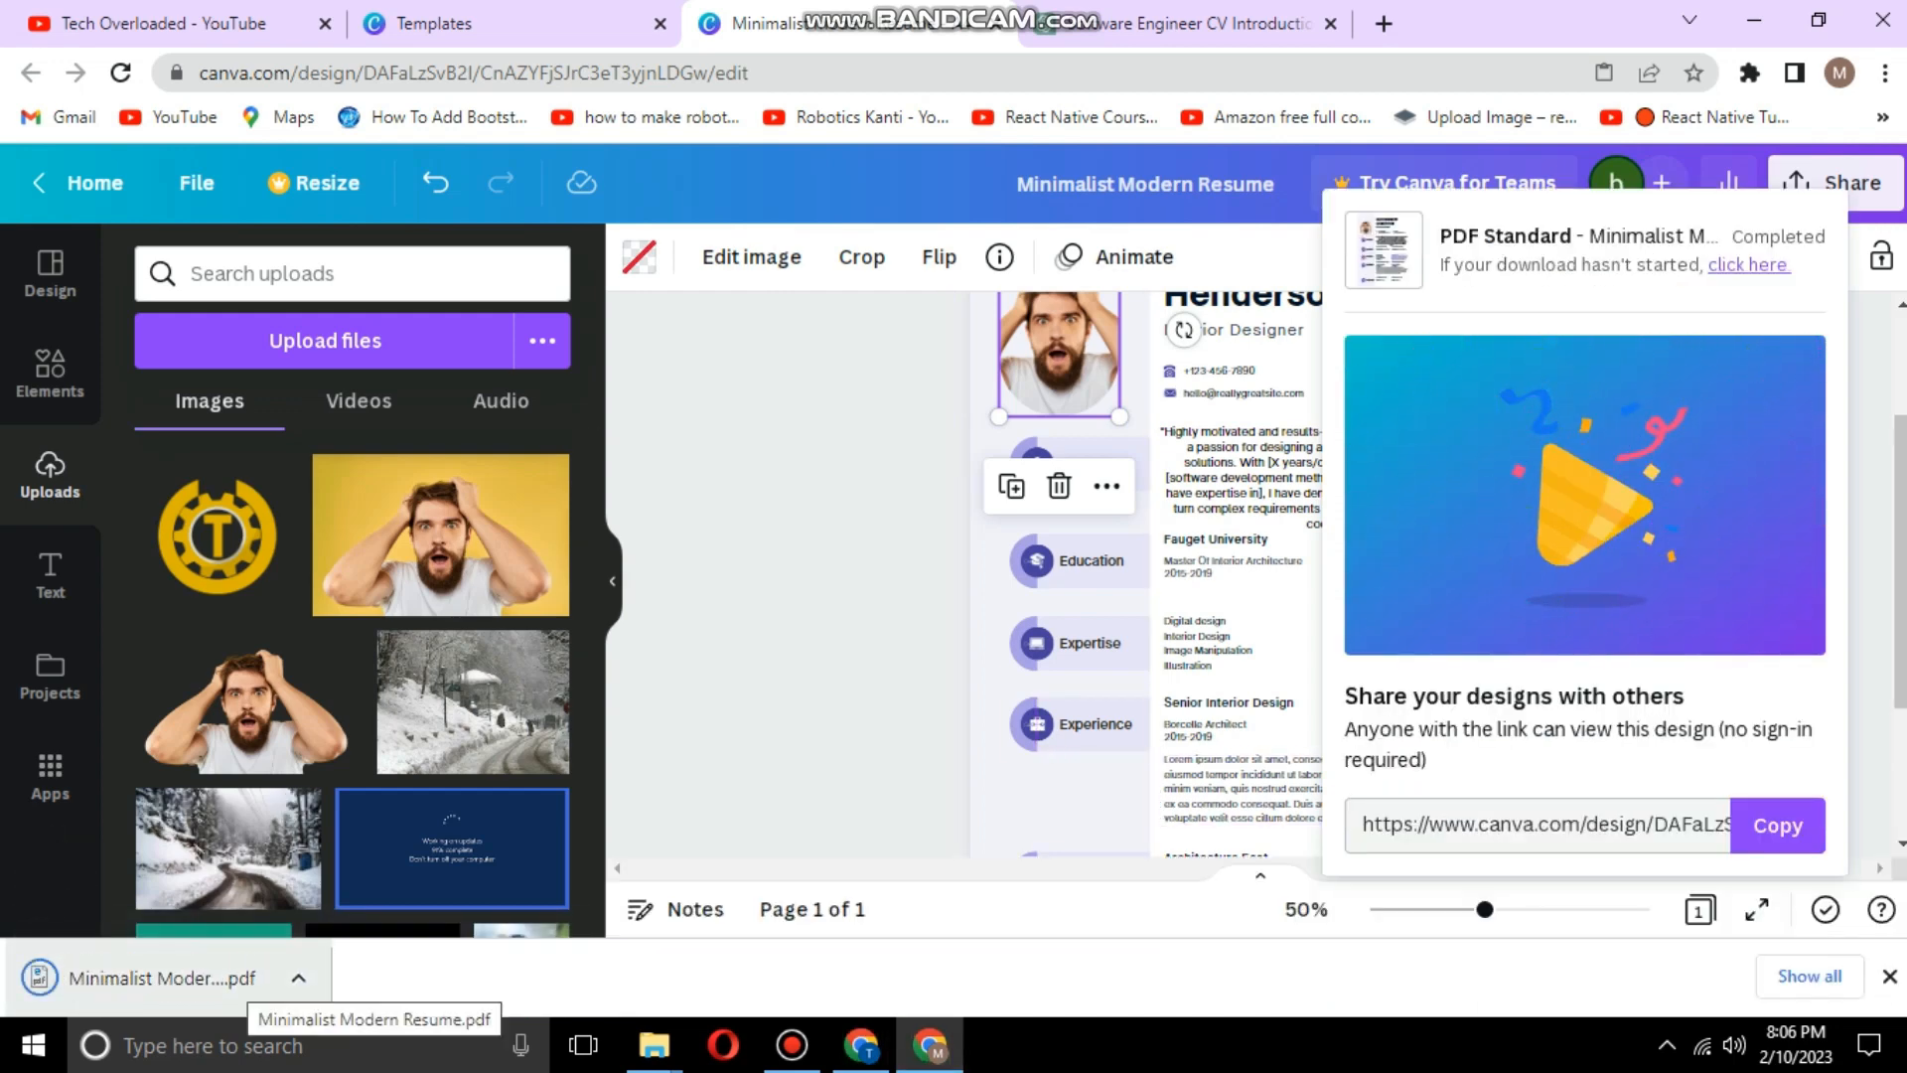
Step: Open the downloaded Minimalist Modern Resume PDF and review the page down to the Certification section
click(239, 979)
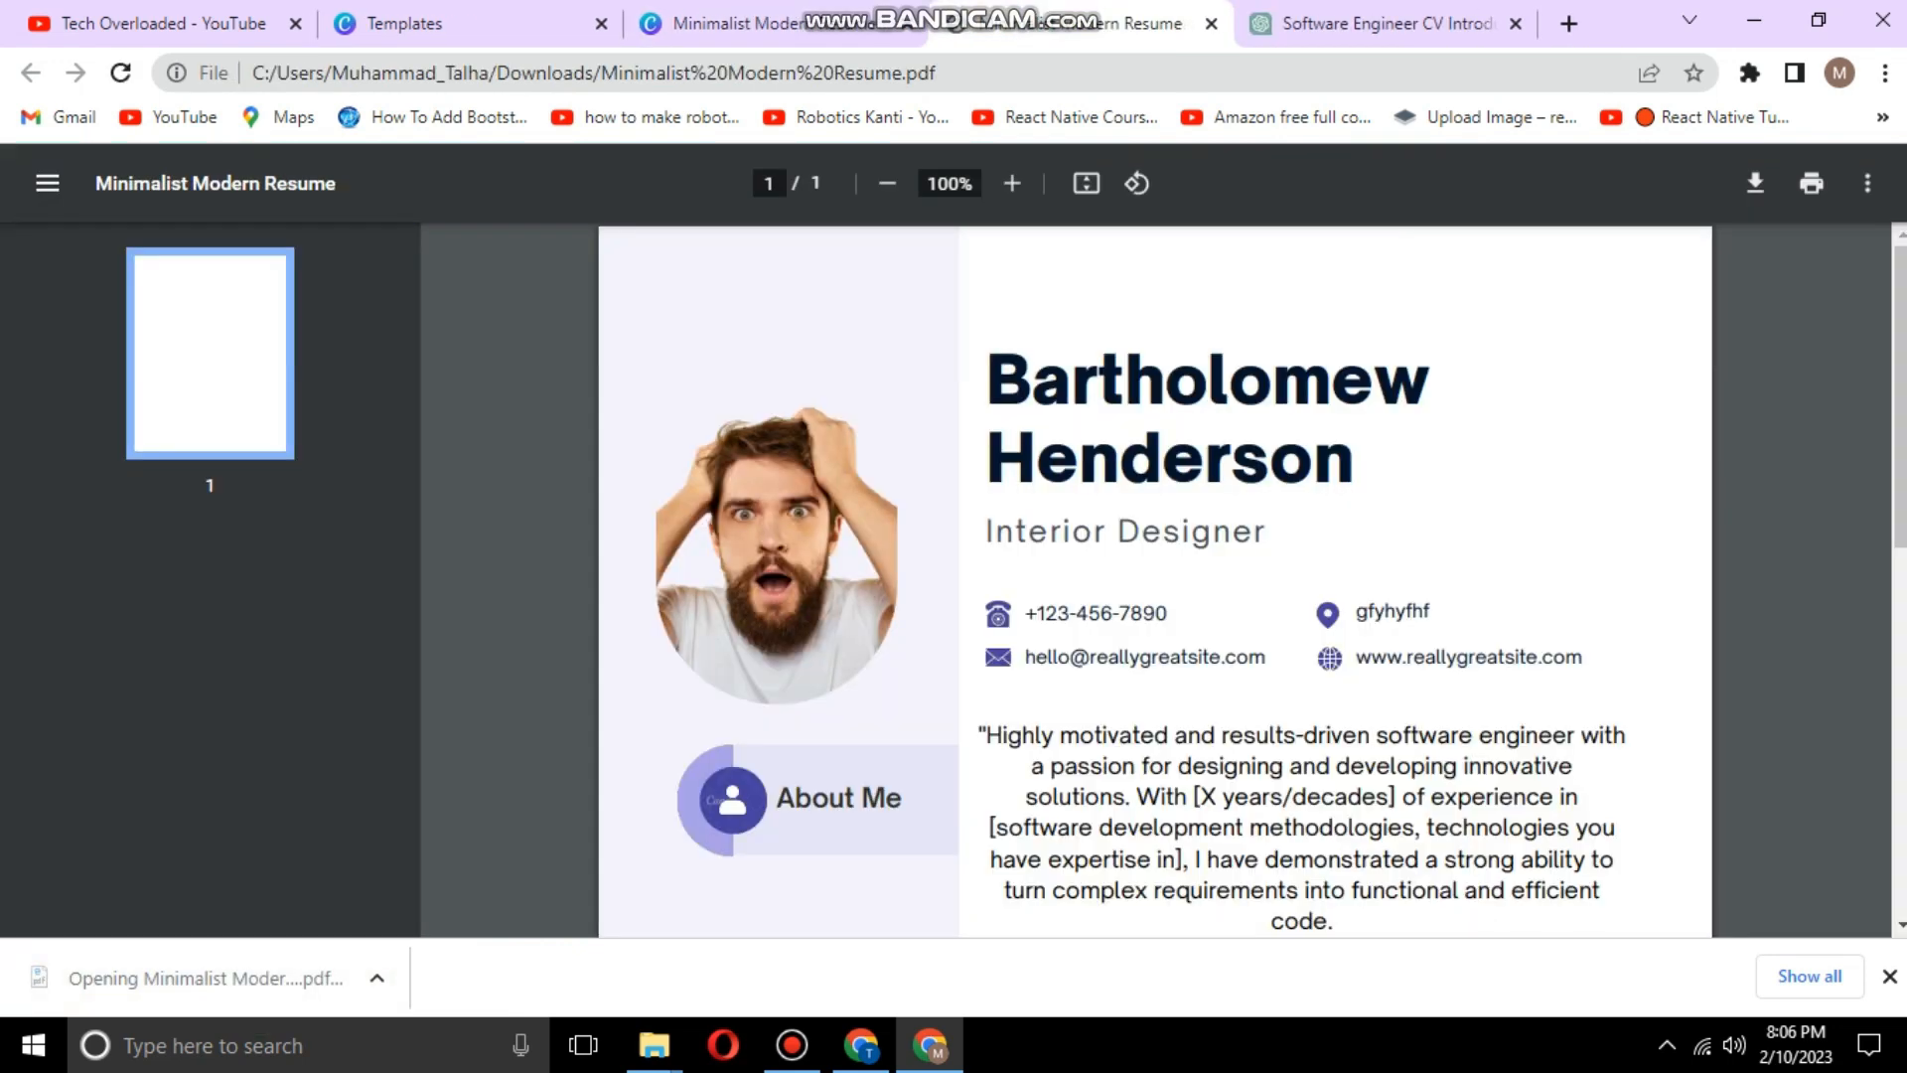
scroll(1155, 596, down, 8)
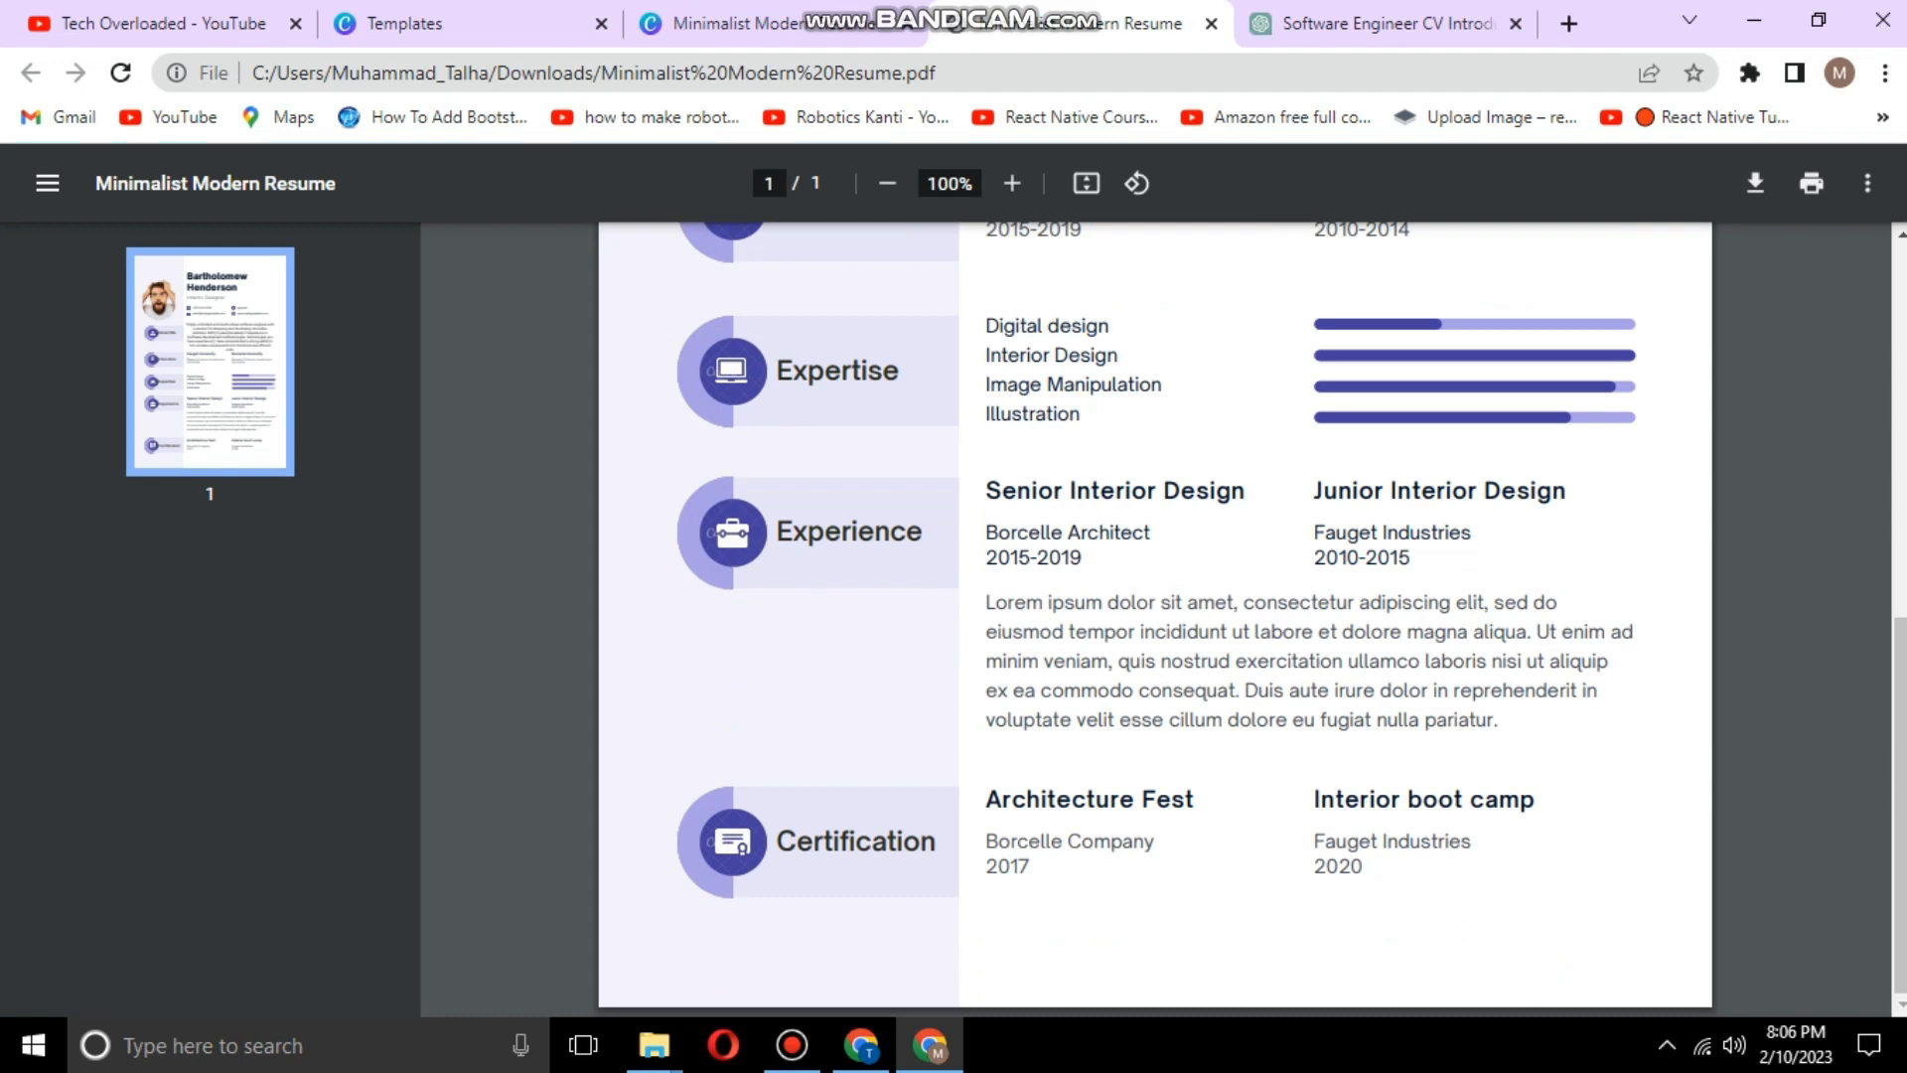
key(ctrl+minus)
key(ctrl+minus)
key(ctrl+minus)
key(ctrl+minus)
key(ctrl+minus)
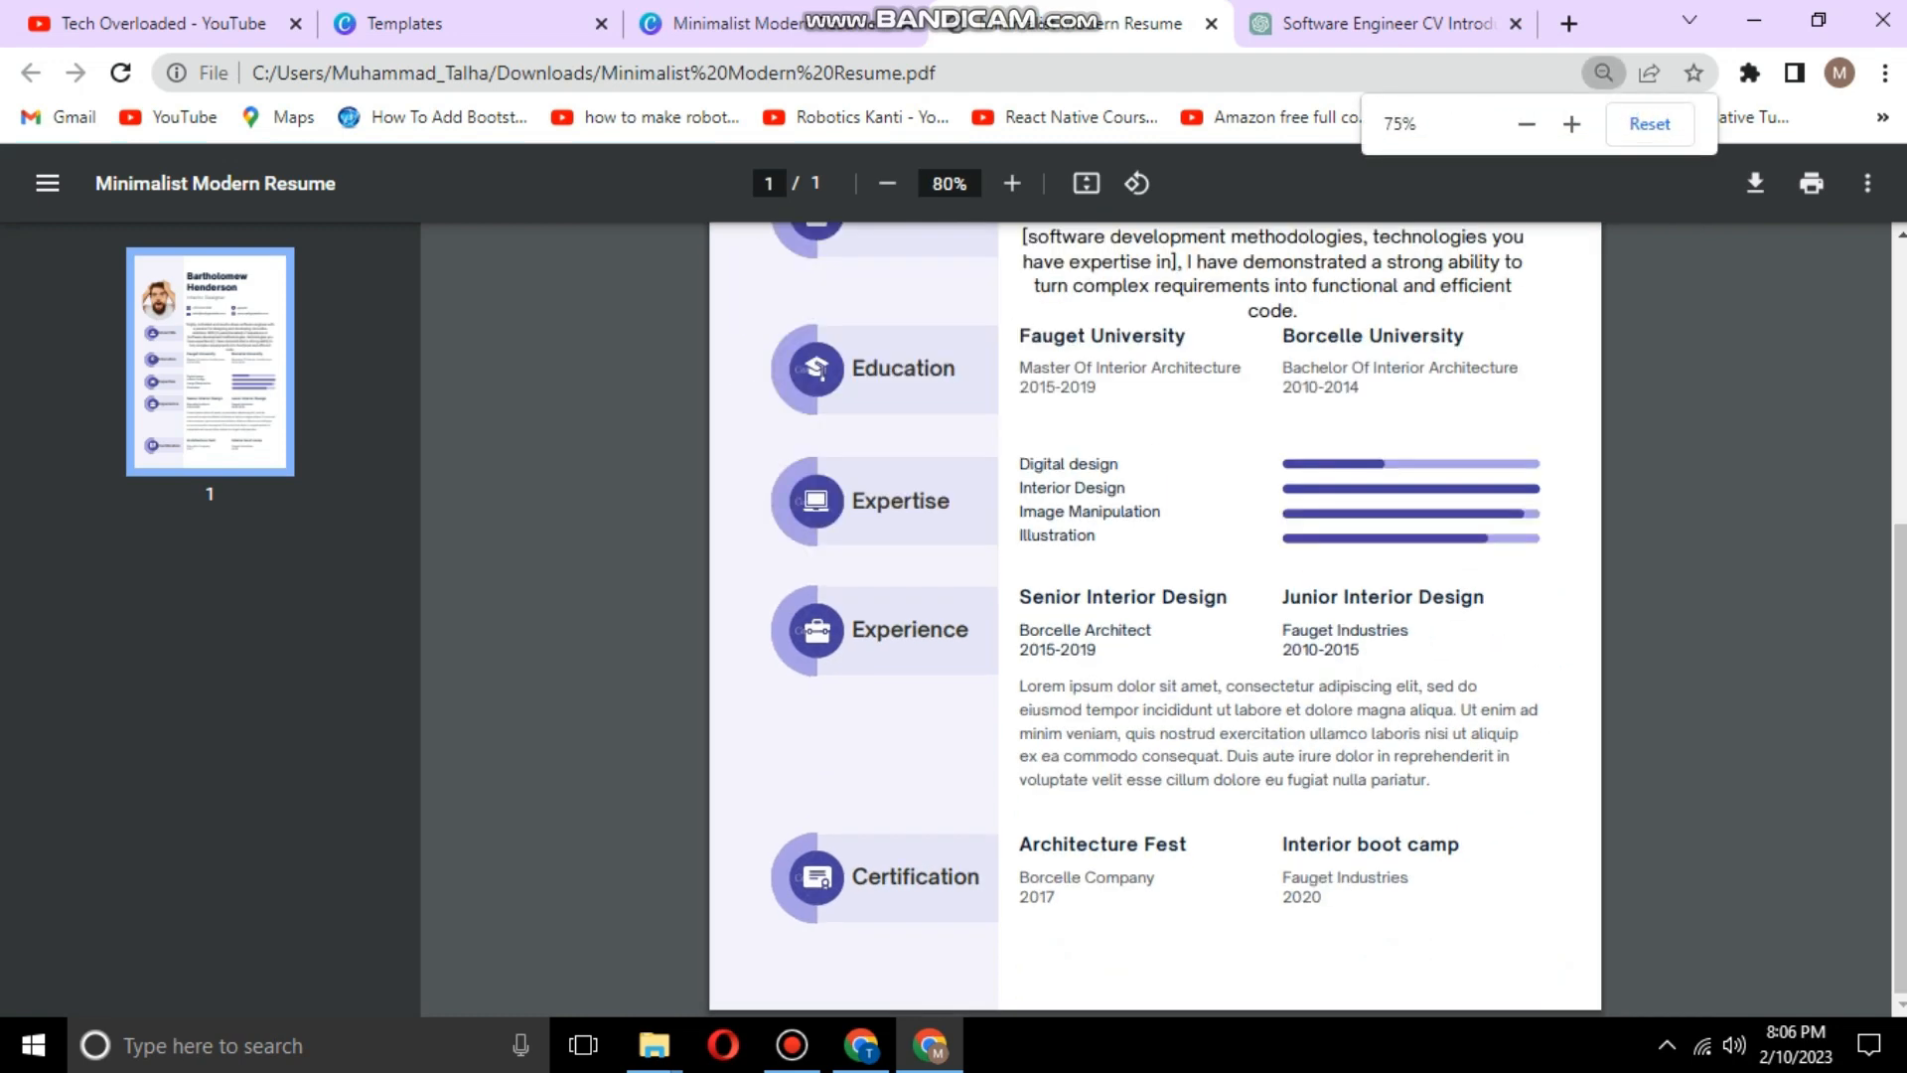